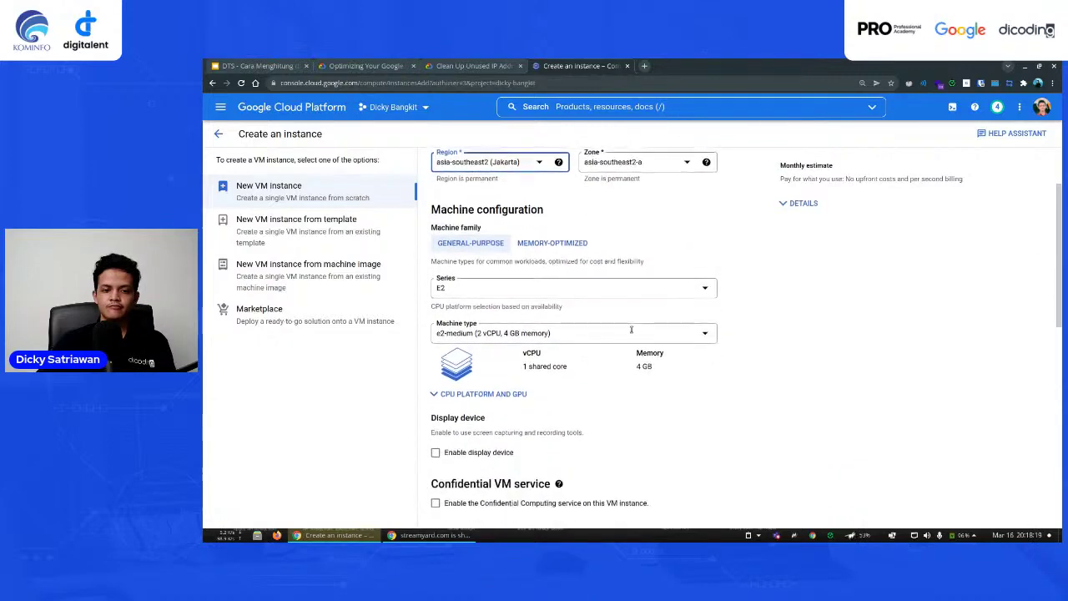
- Set the machine type to e2-micro (2 vCPU, 1 GB memory) and expand the instance's advanced Networking settings
click(612, 307)
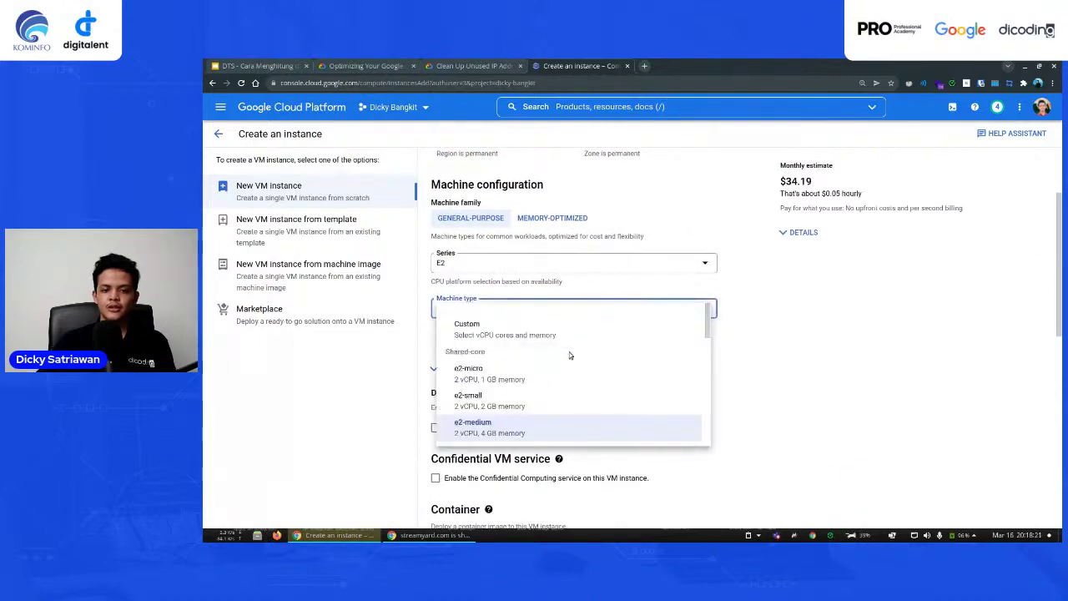
click(656, 367)
scroll(652, 356, down, 1)
scroll(652, 356, down, 5)
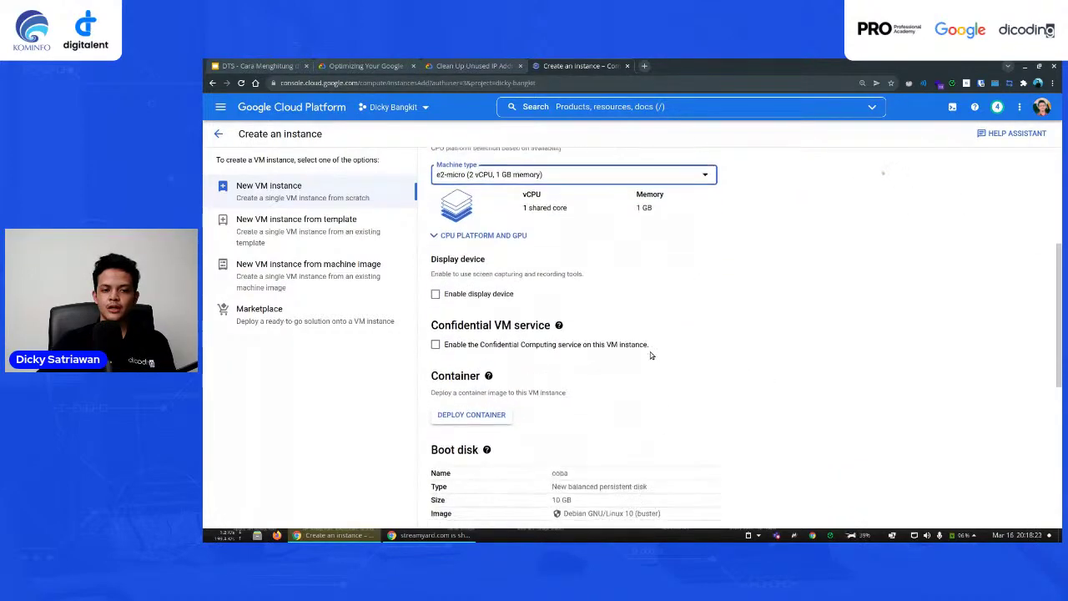
scroll(651, 355, down, 1)
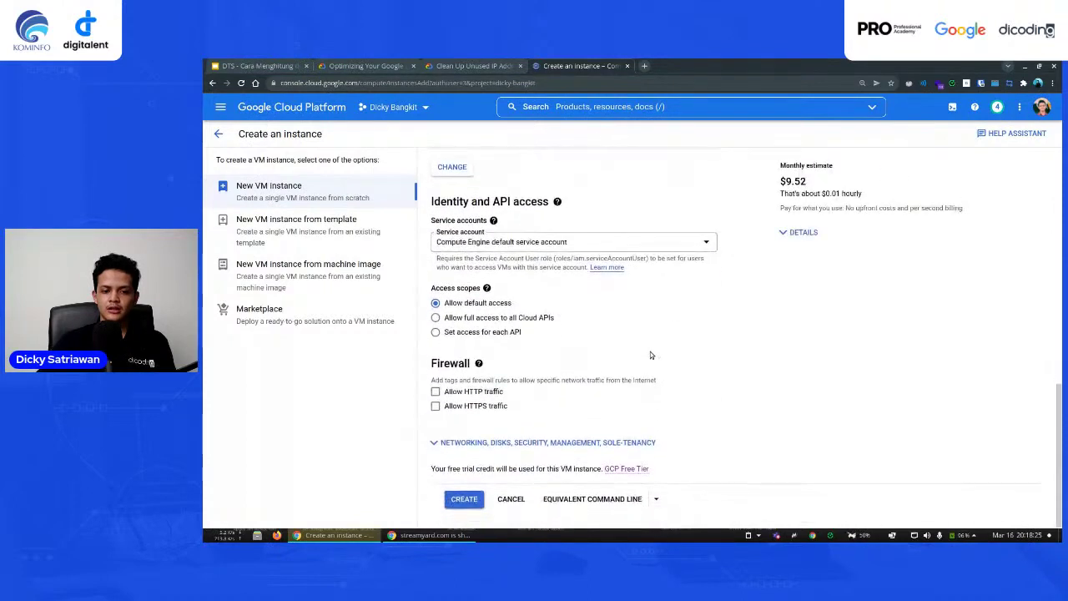
click(577, 442)
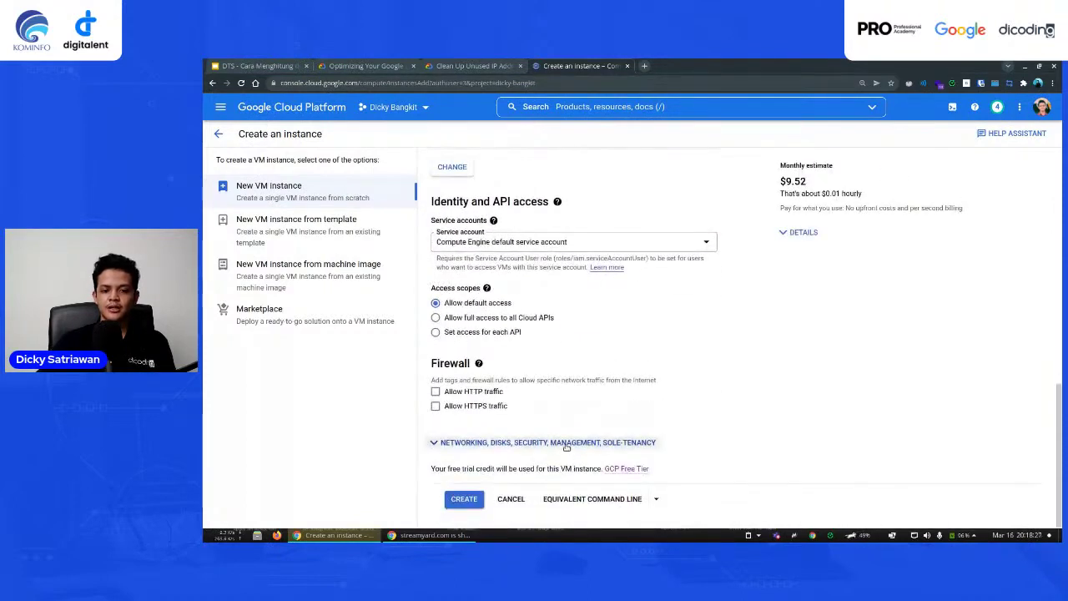
scroll(584, 418, down, 2)
click(523, 313)
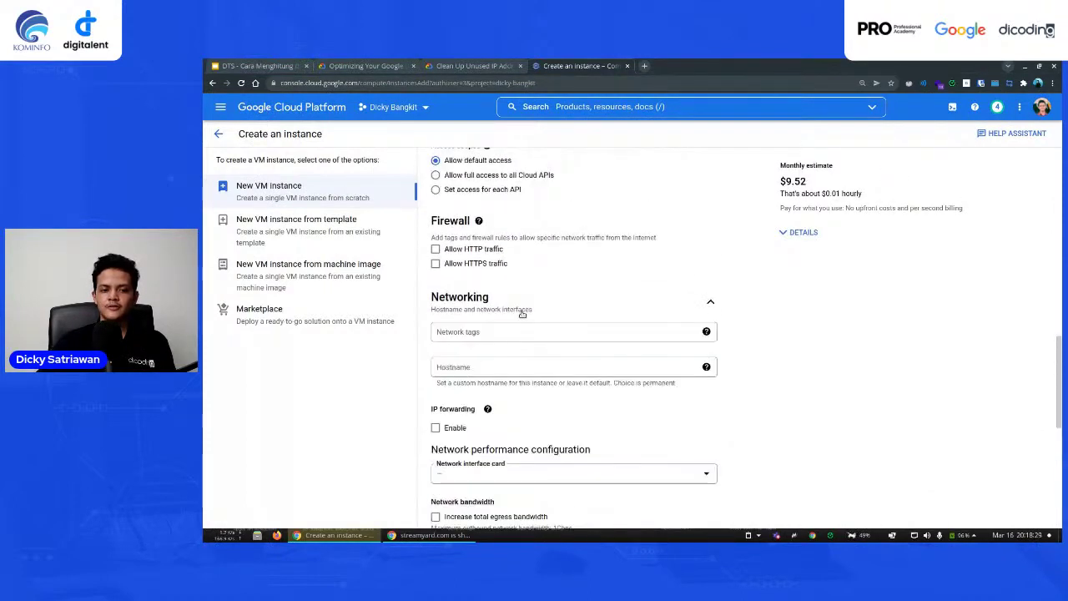
scroll(592, 387, down, 1)
click(591, 386)
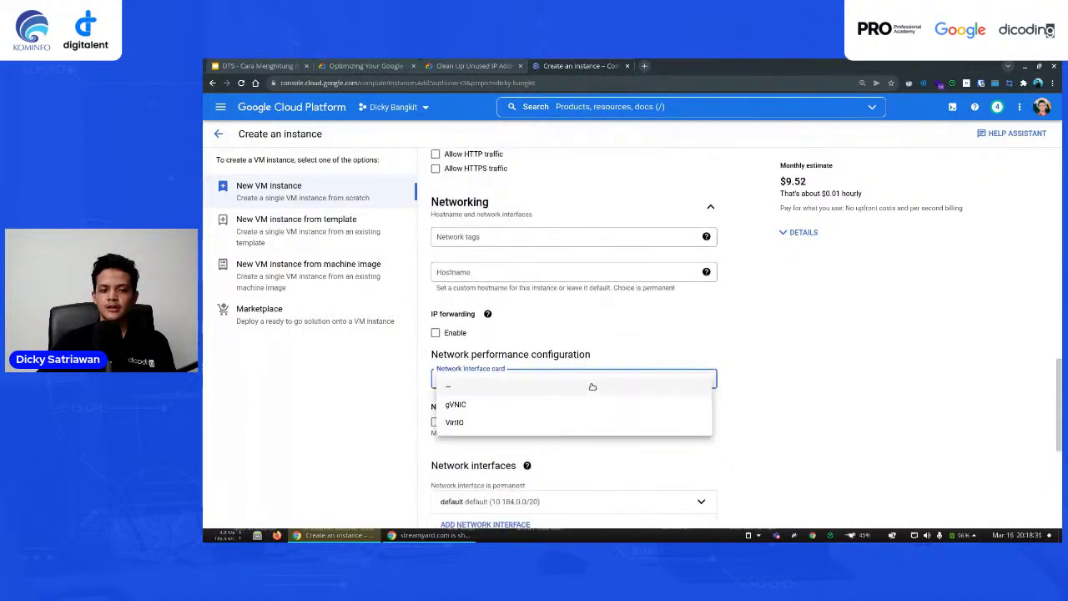
click(591, 383)
- Add a second network interface on the prod-db-env network, leaving its subnetwork unset
scroll(641, 425, down, 1)
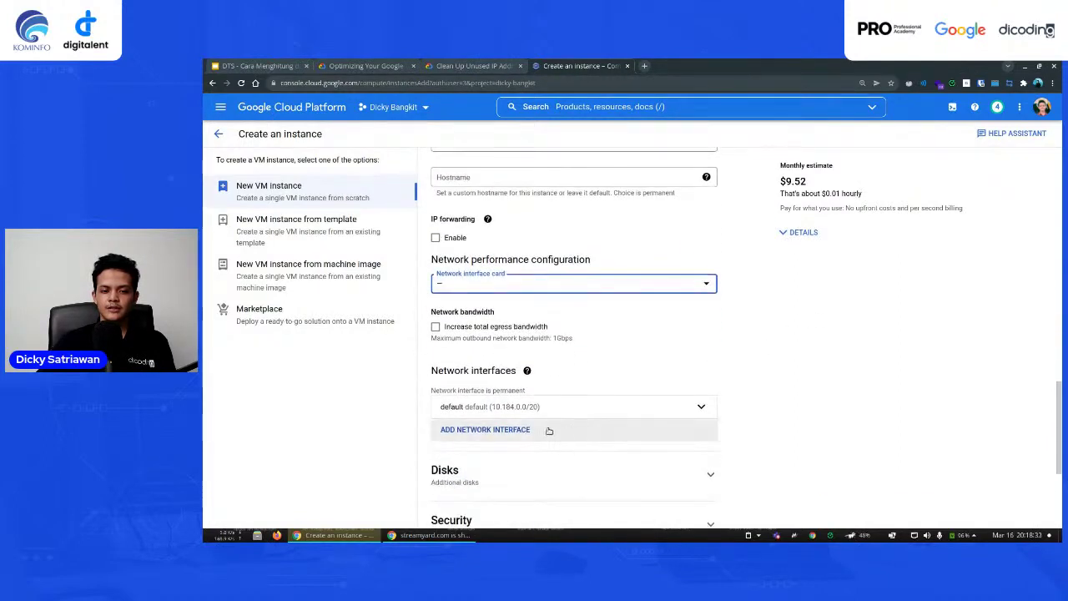
click(512, 432)
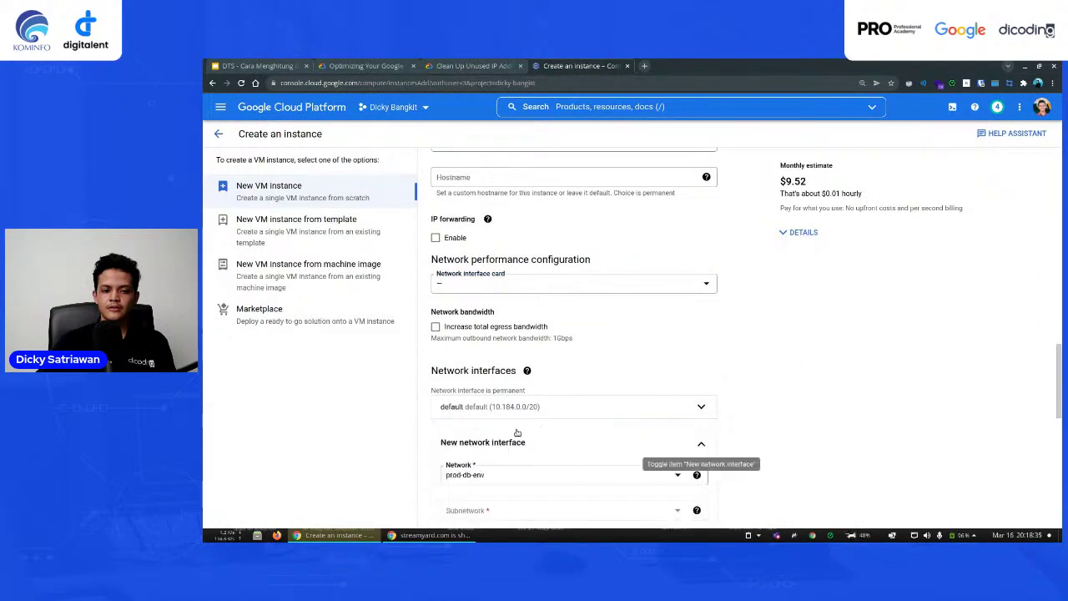
scroll(522, 434, down, 1)
scroll(523, 435, down, 2)
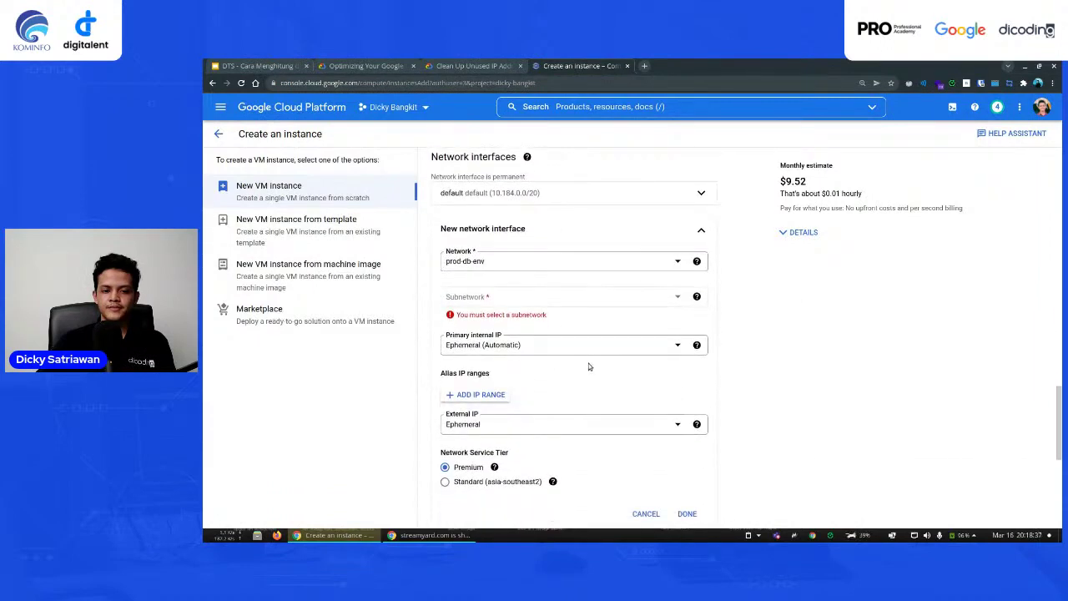
click(611, 349)
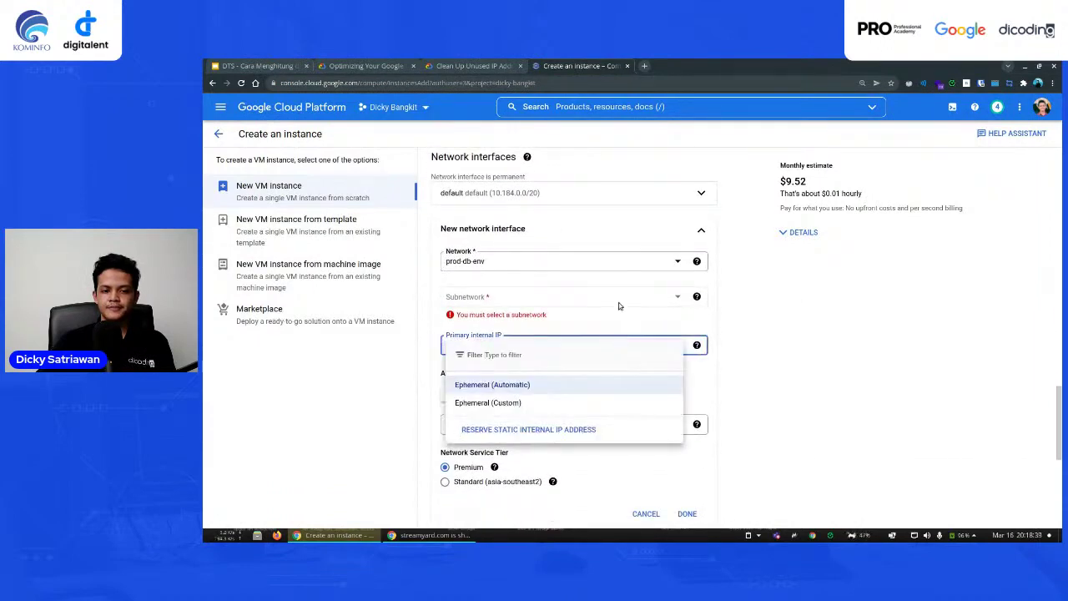
click(608, 267)
click(640, 267)
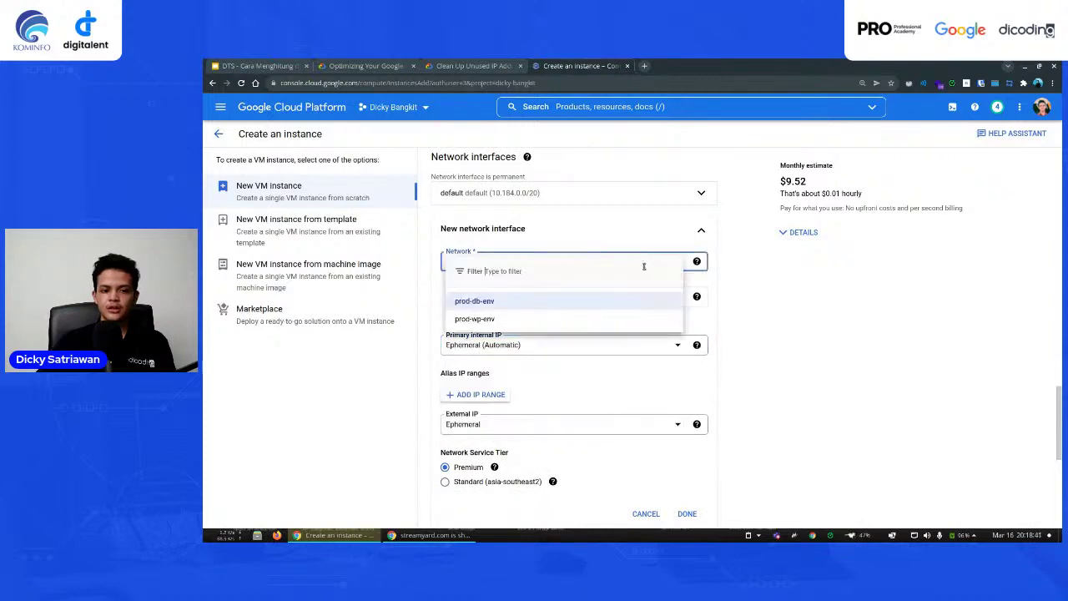
click(474, 301)
- Reserve a new static external IP address named dts-ip for the default network interface
click(517, 193)
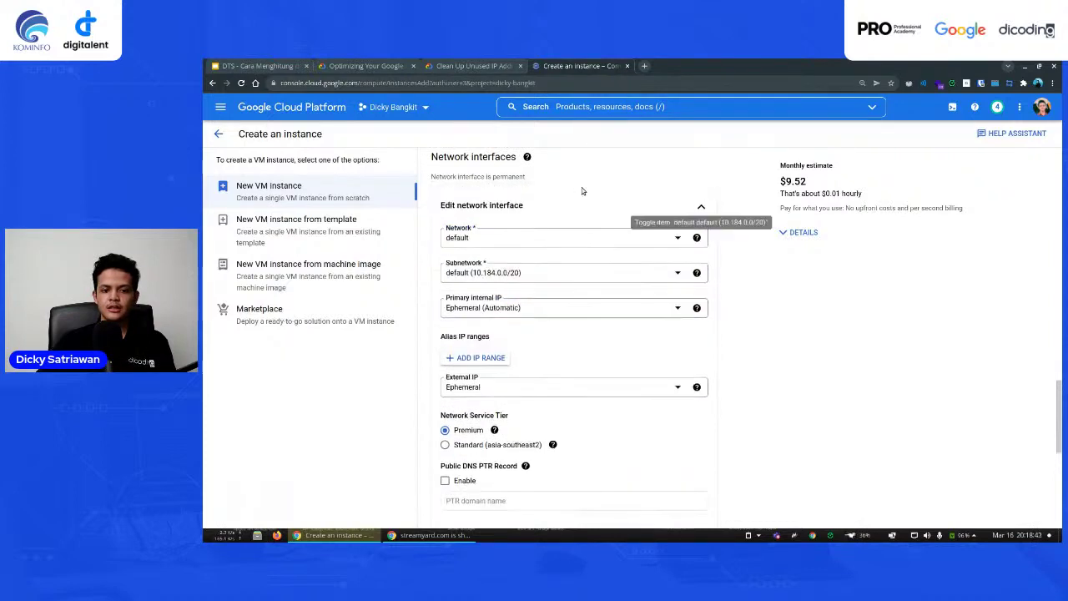
click(508, 309)
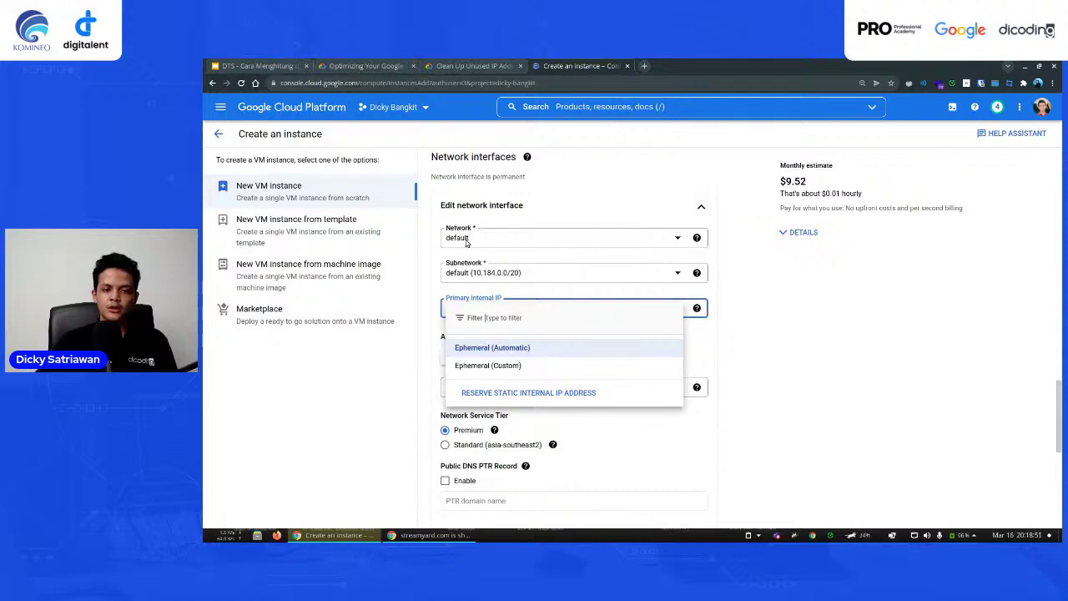
key(ctrl+plus)
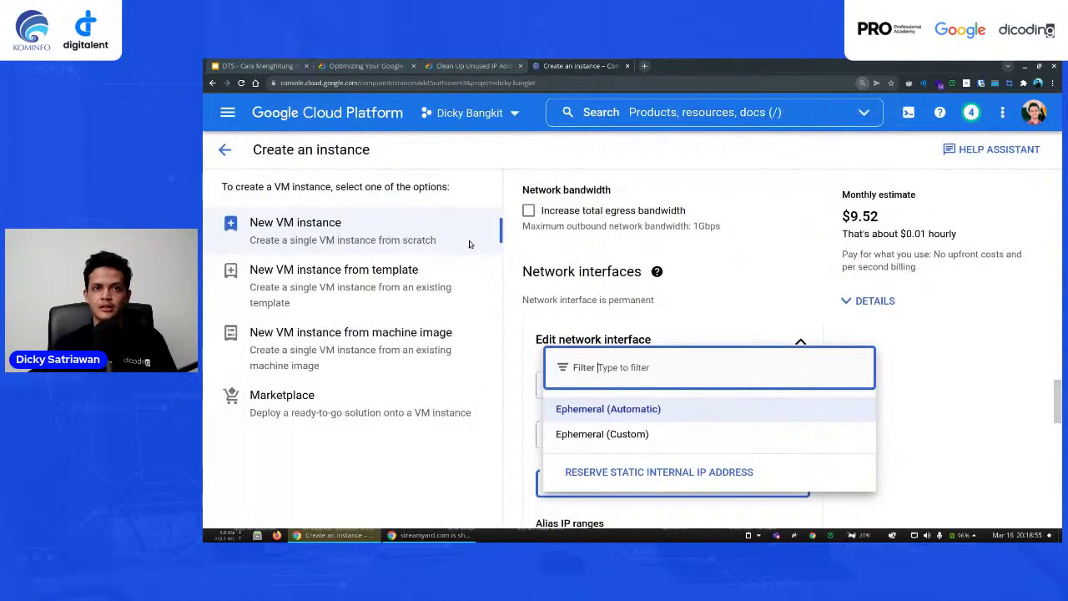
click(923, 394)
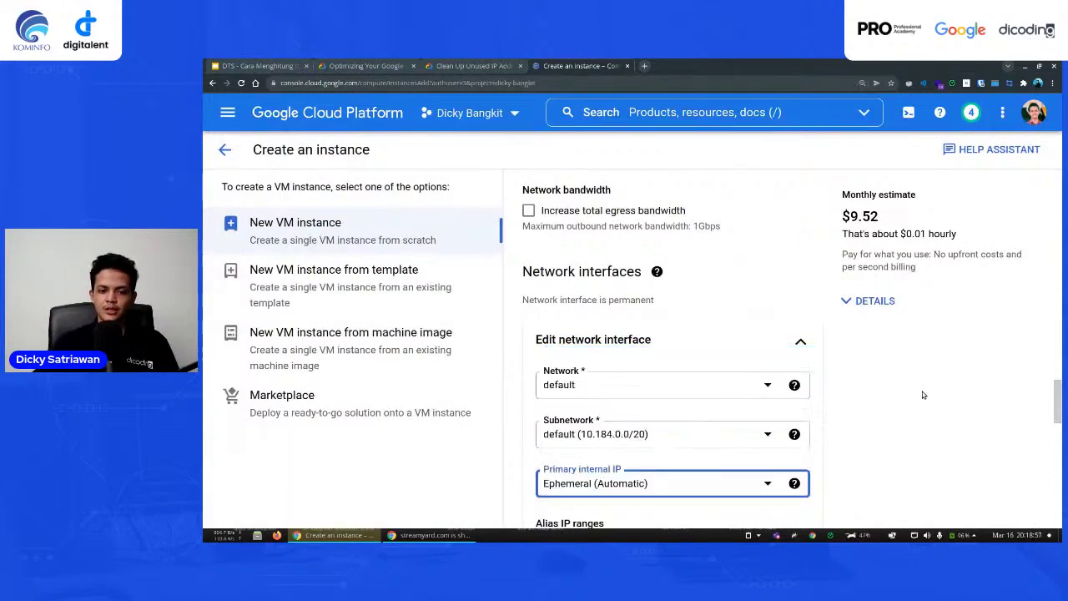
scroll(733, 420, down, 2)
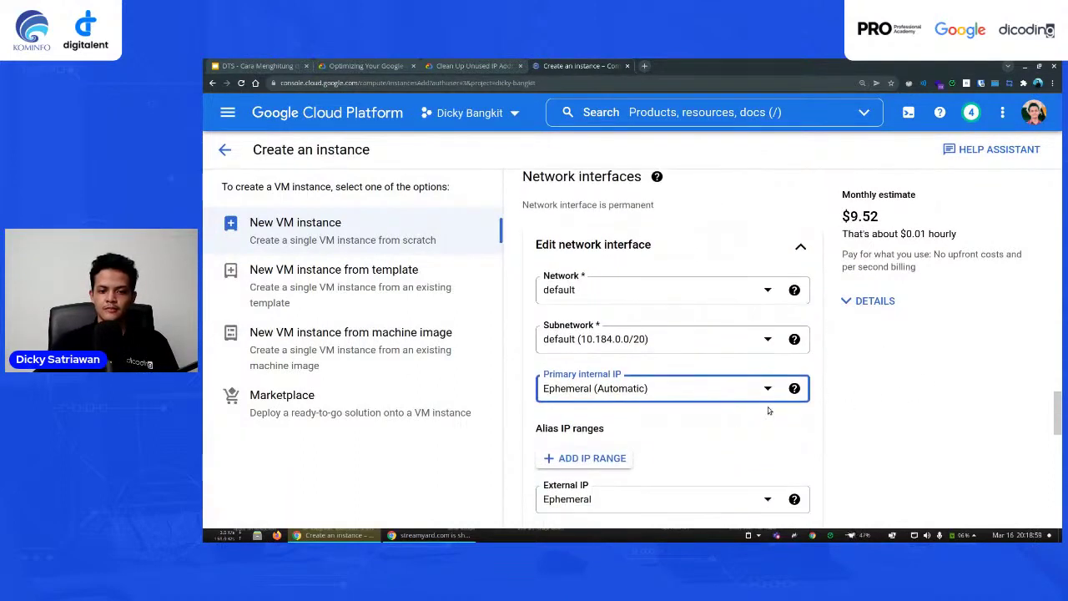
scroll(767, 405, down, 3)
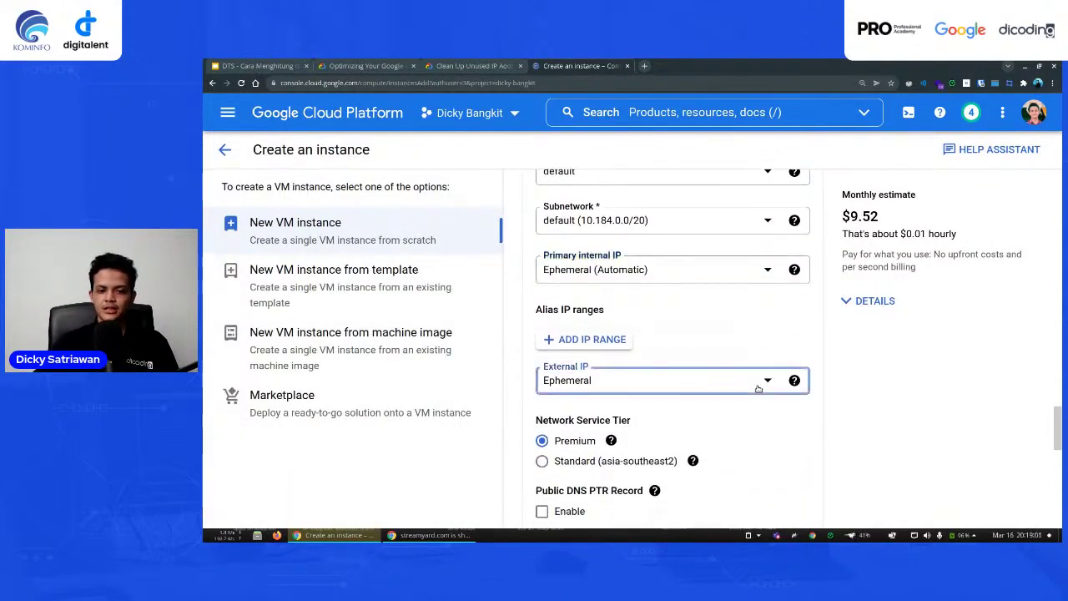
click(758, 388)
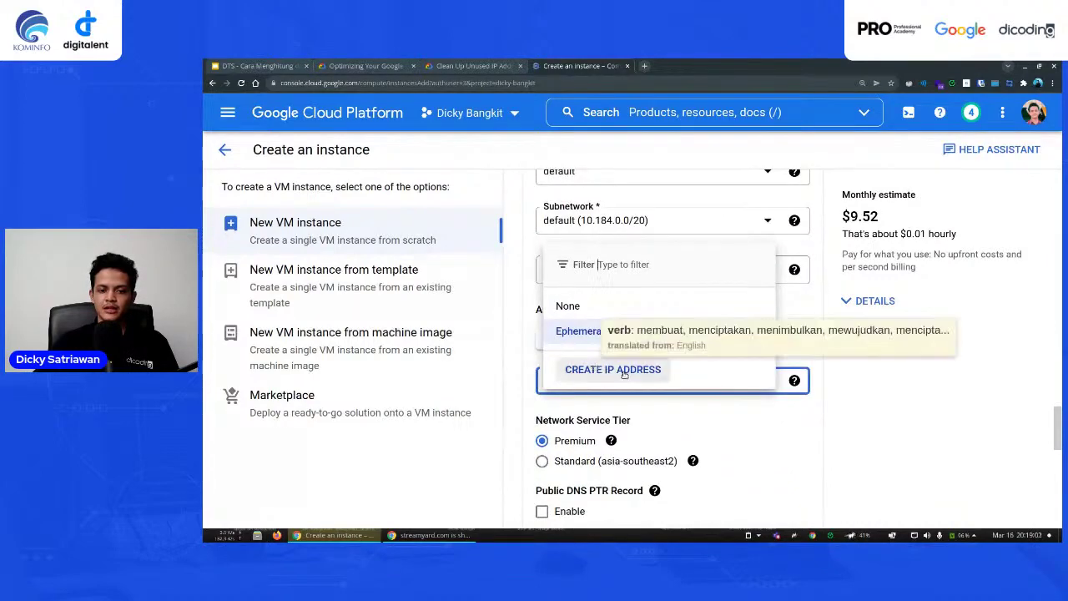
click(668, 376)
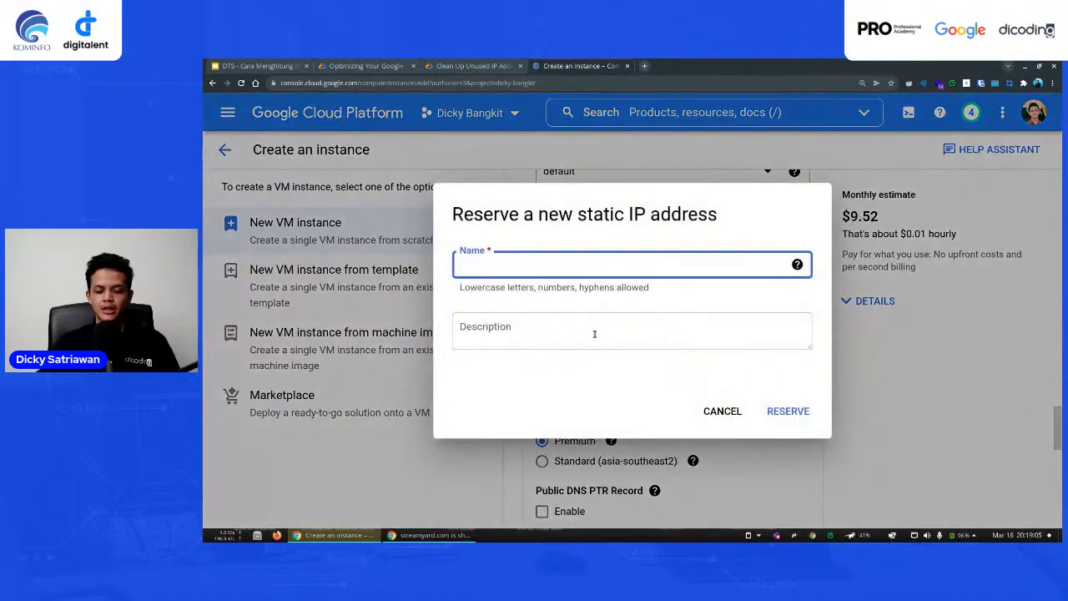
text(dts-ip)
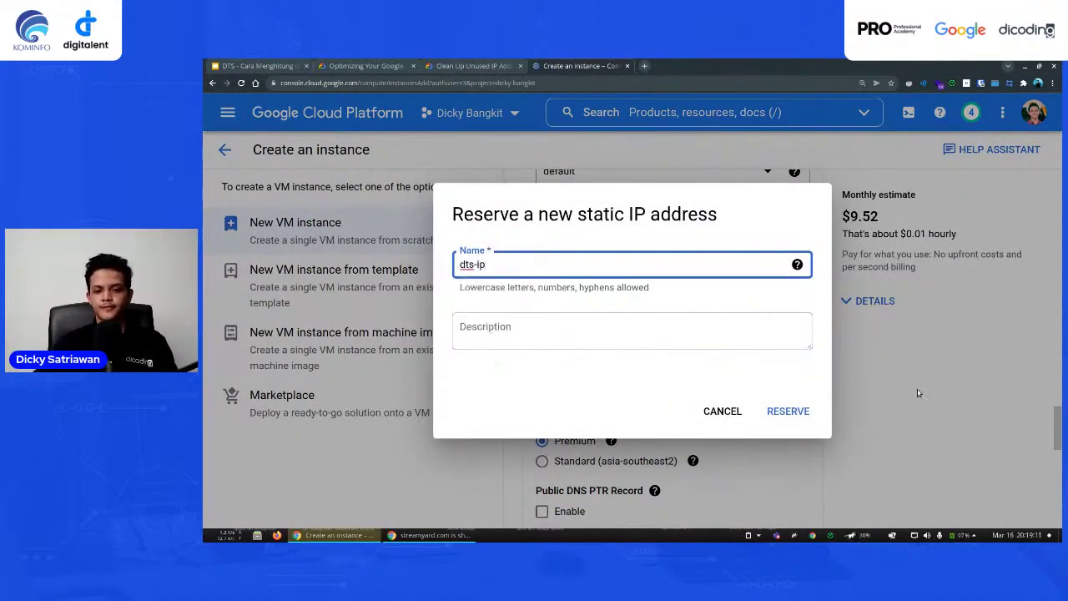
click(788, 411)
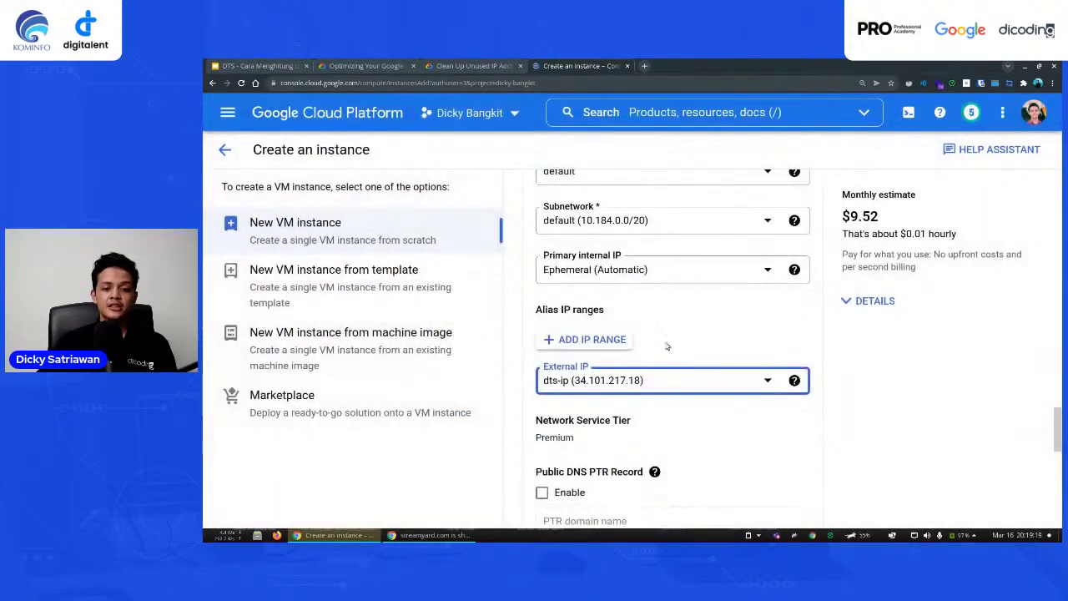
- Remove the incomplete prod-db-env network interface from the instance configuration
scroll(634, 384, up, 10)
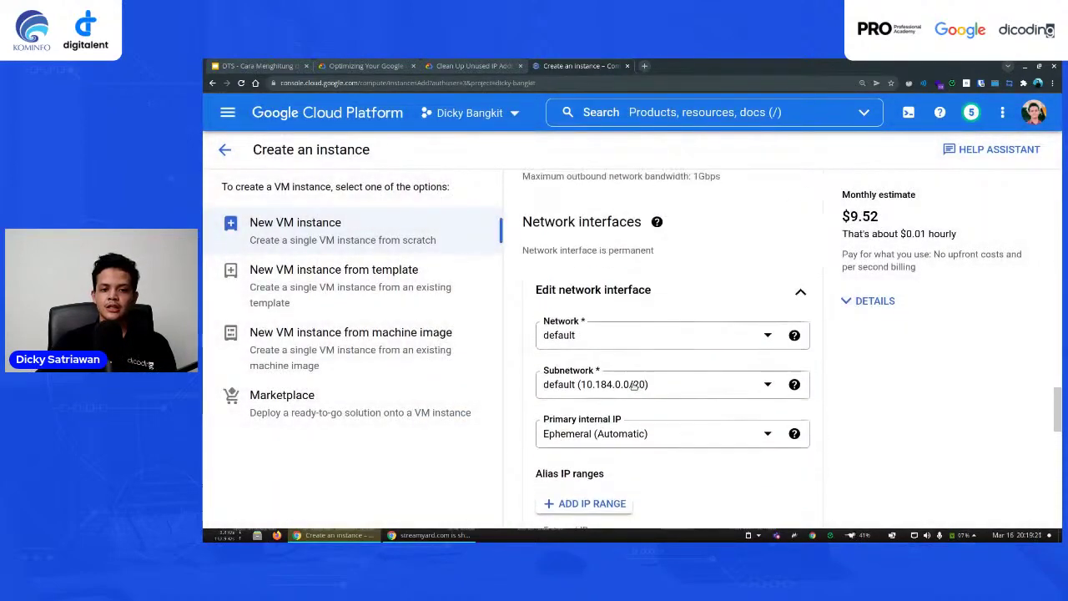
scroll(634, 387, up, 3)
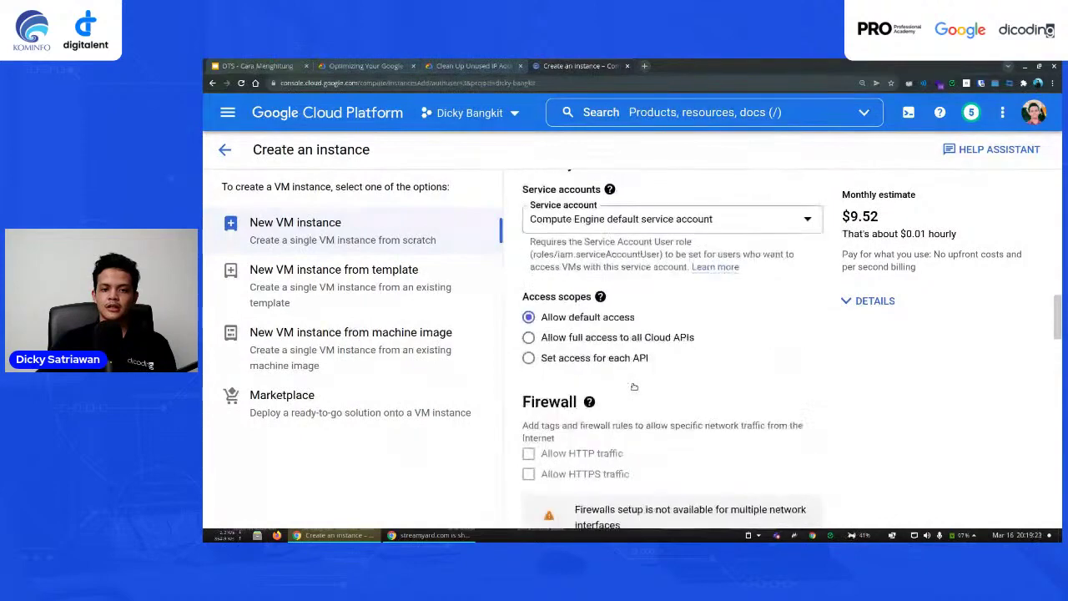
scroll(627, 385, down, 5)
scroll(625, 385, down, 8)
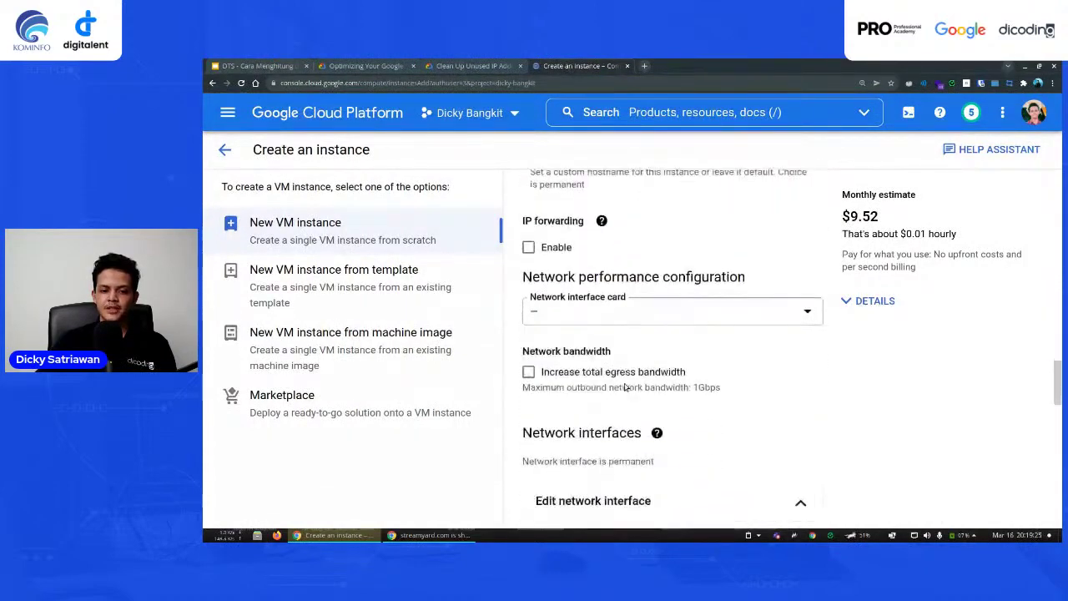
scroll(726, 408, down, 3)
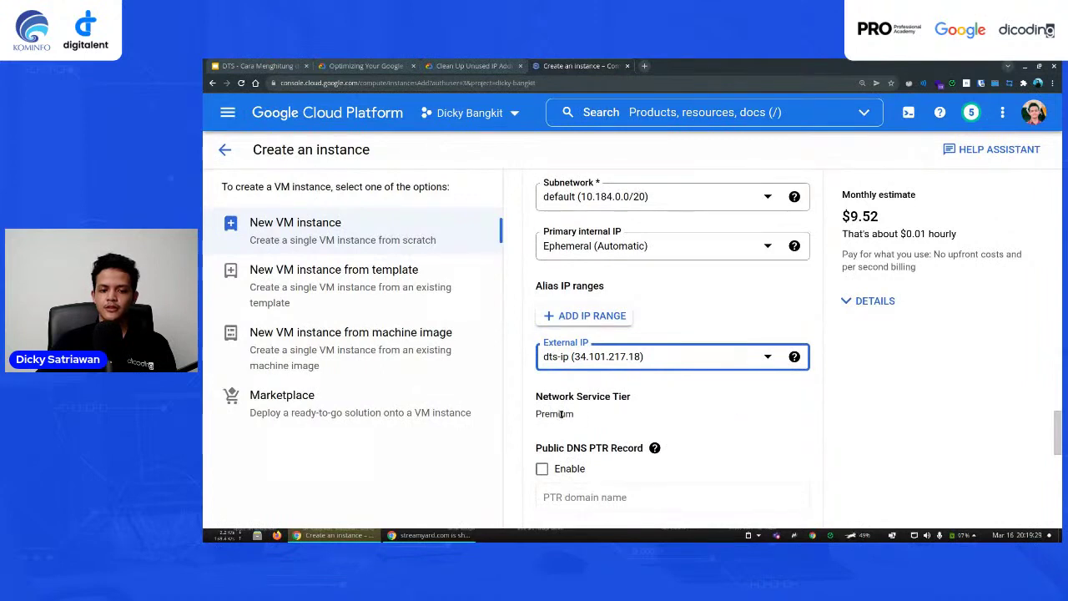
scroll(692, 429, down, 7)
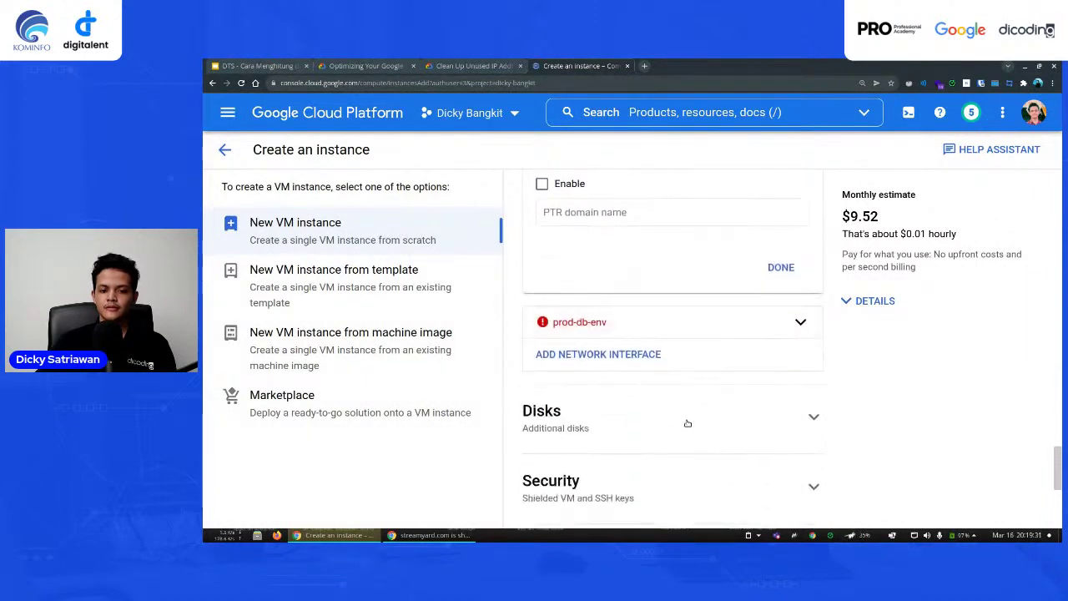
click(769, 322)
- Create the VM instance with the configured settings
scroll(635, 392, down, 5)
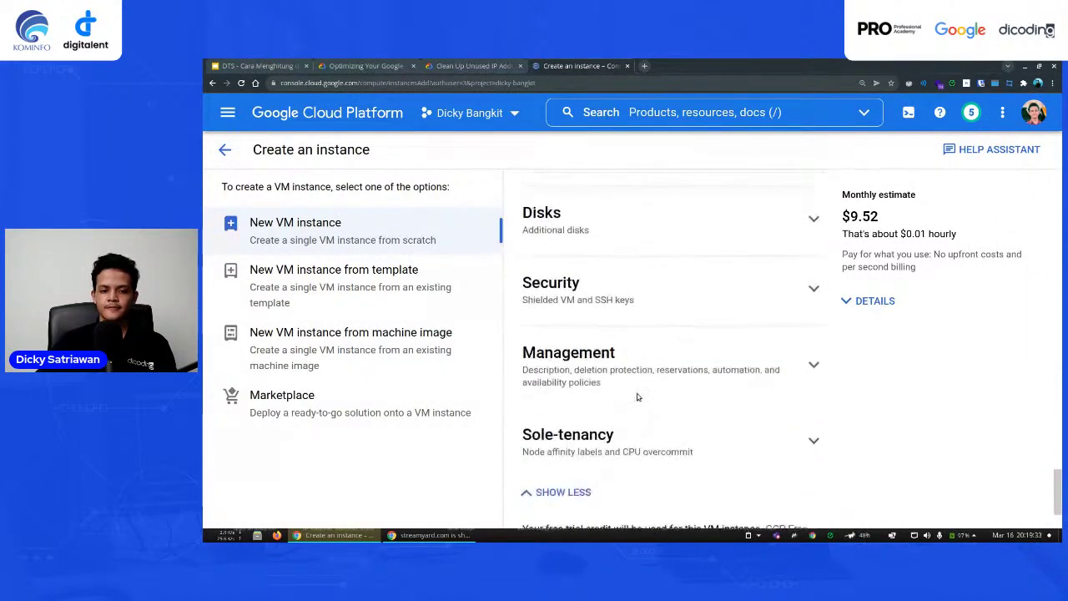
scroll(636, 411, up, 10)
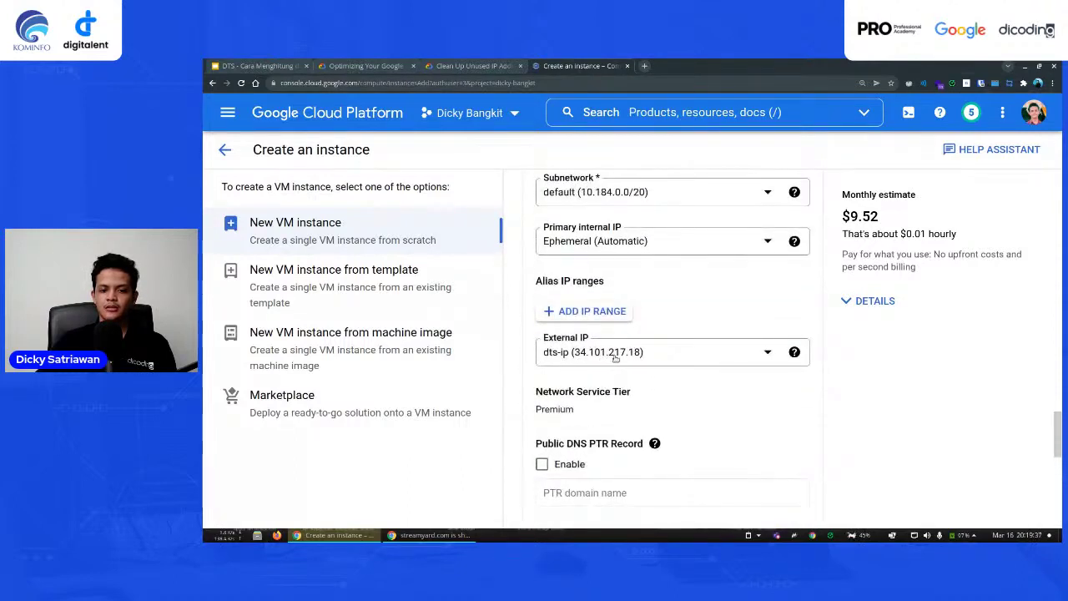
scroll(634, 376, up, 3)
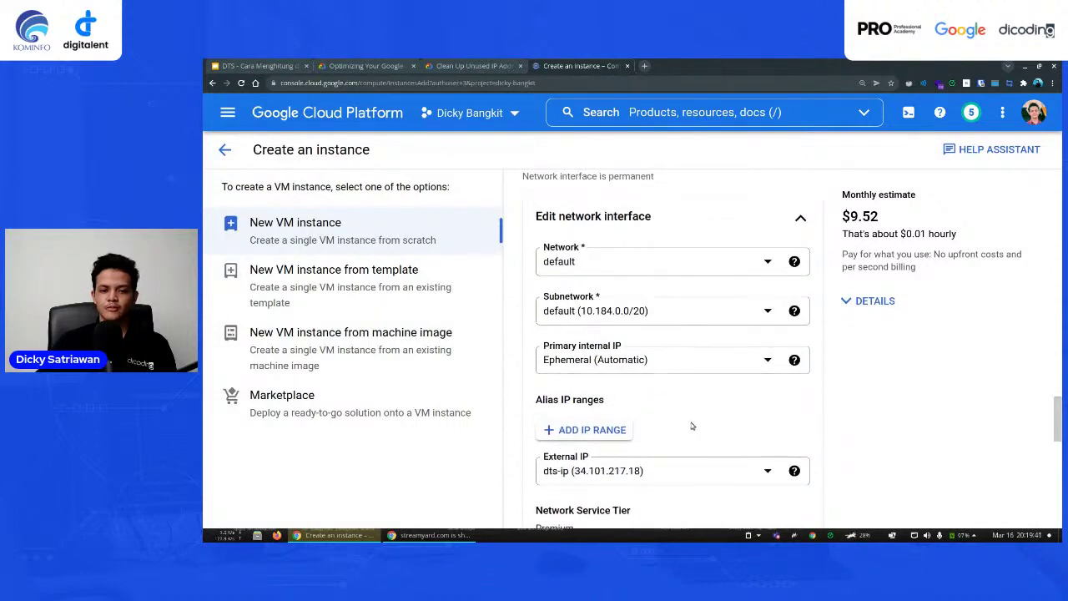
scroll(691, 422, down, 10)
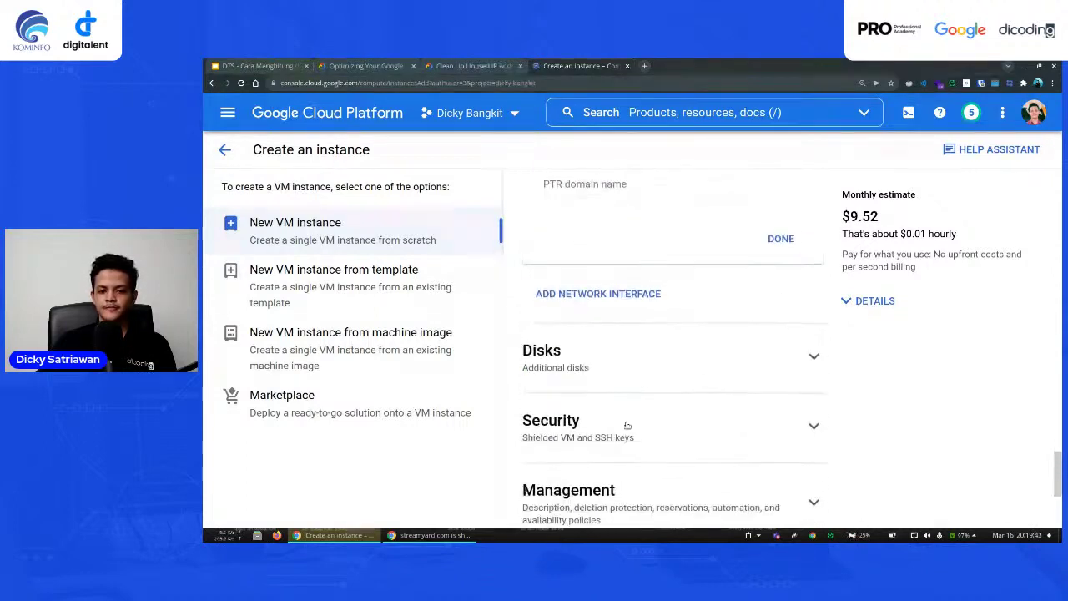
click(570, 487)
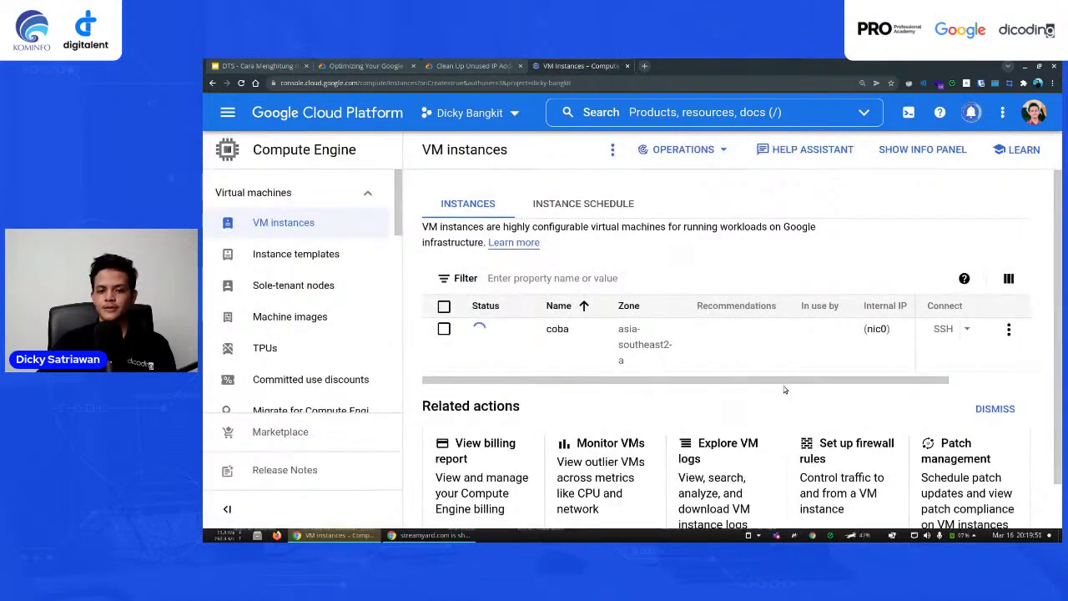
- Go to the VPC network's External IP addresses page and examine the dts-ip entry
click(965, 380)
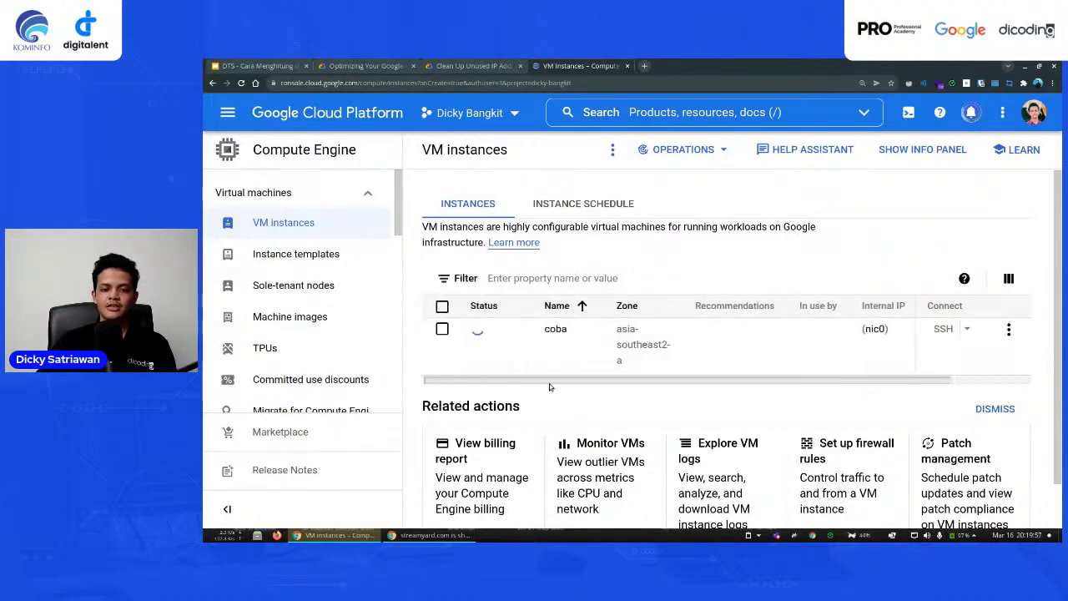
key(ctrl+minus)
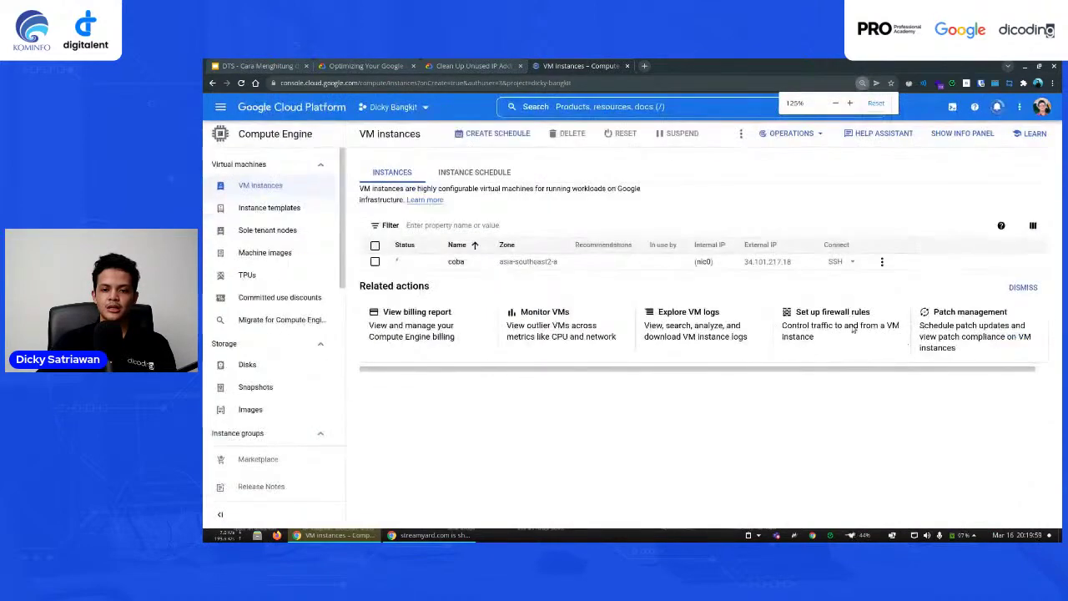
click(218, 109)
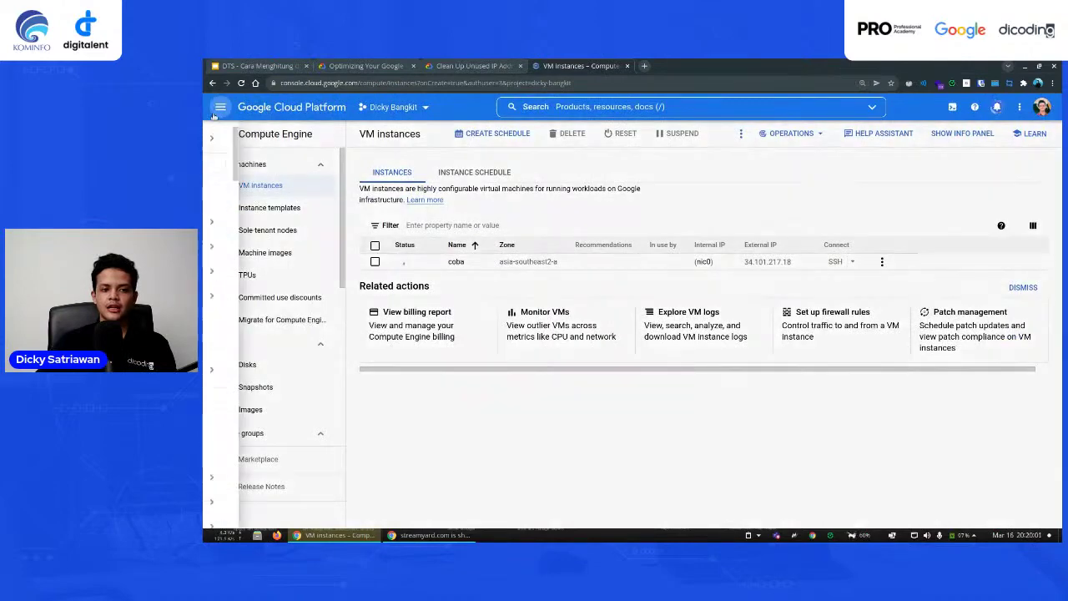
mouse_move(317, 221)
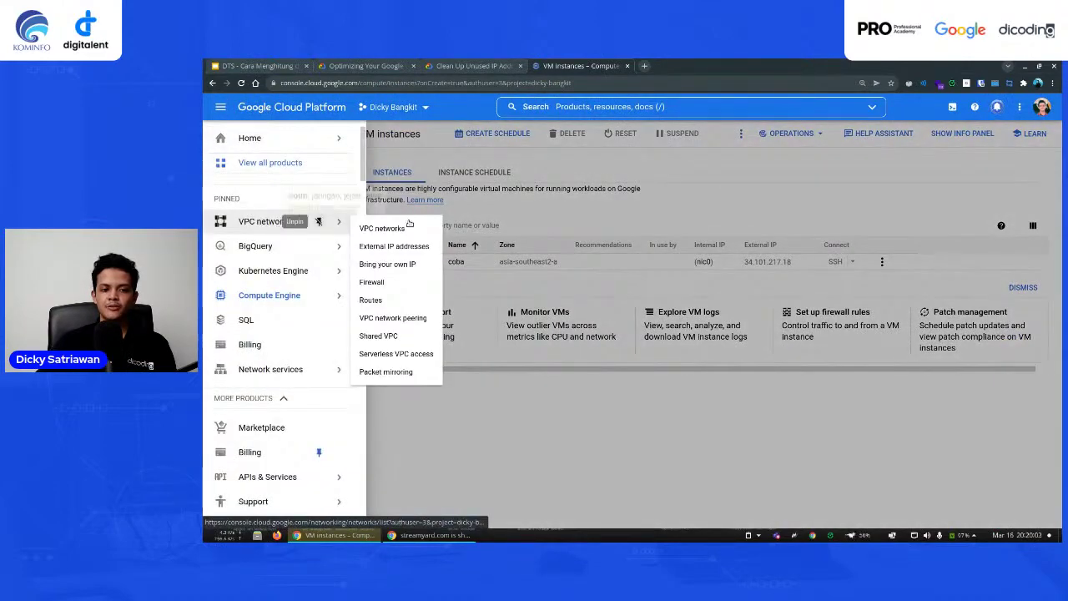
click(393, 246)
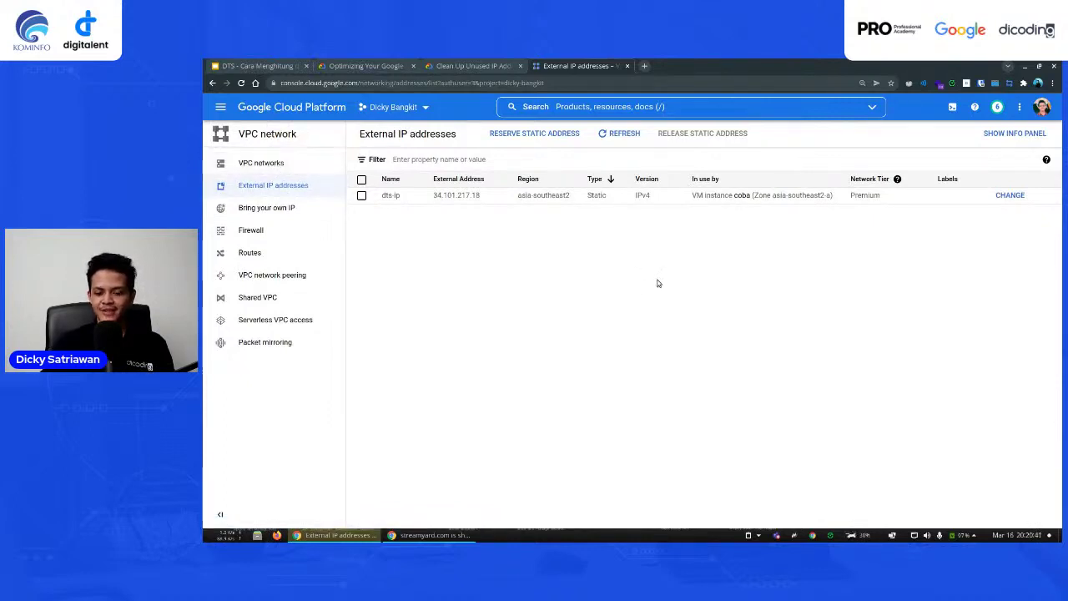
key(ctrl+plus)
key(ctrl+plus)
key(ctrl+plus)
key(ctrl+plus)
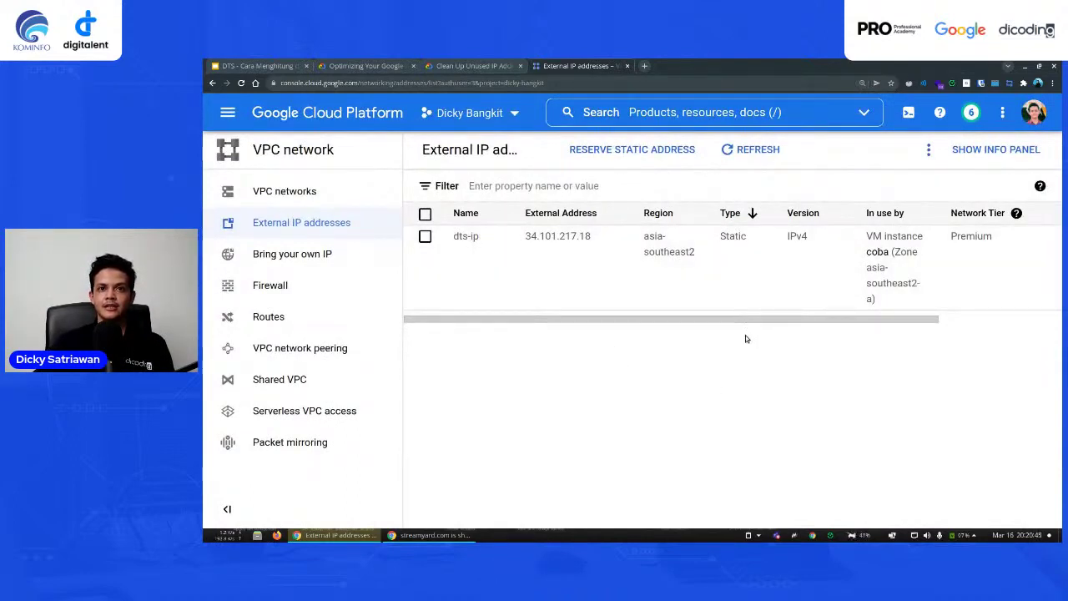
drag(742, 319, 718, 319)
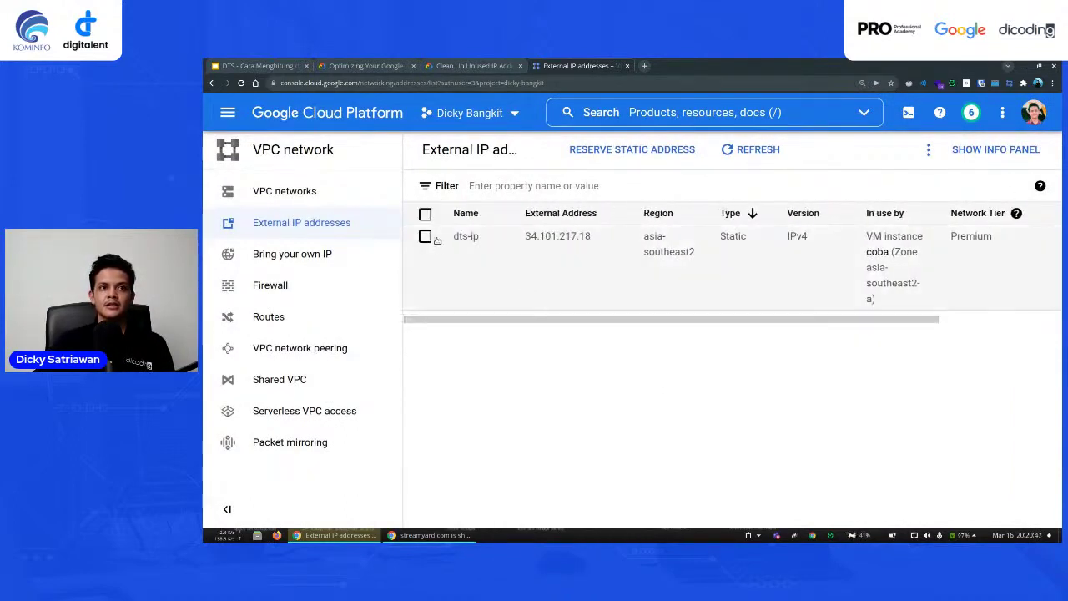
- Go back to the Compute Engine VM instances and delete the instance coba
click(226, 117)
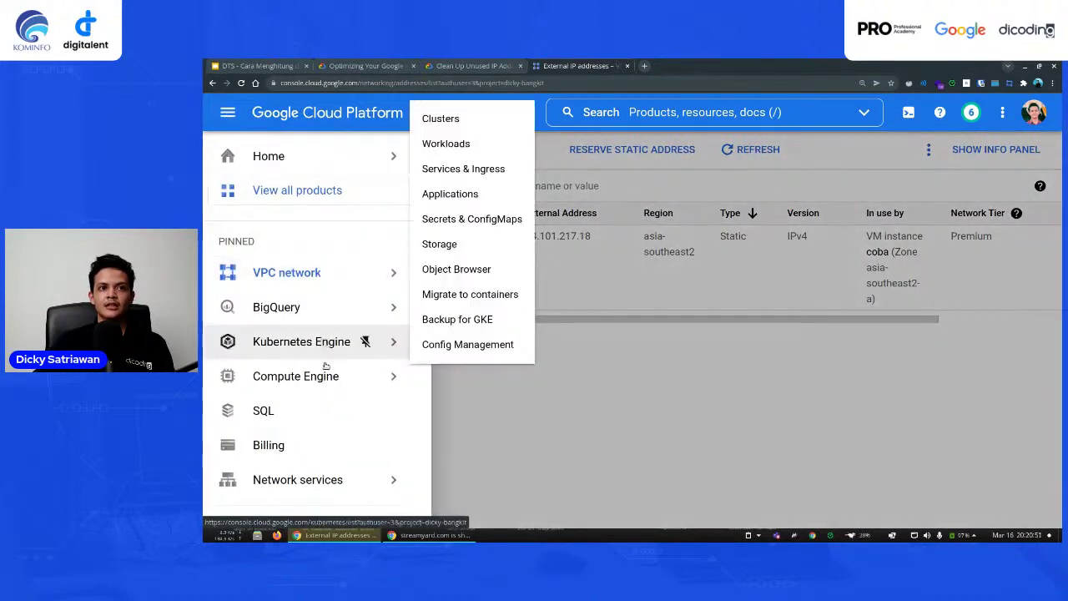
click(342, 377)
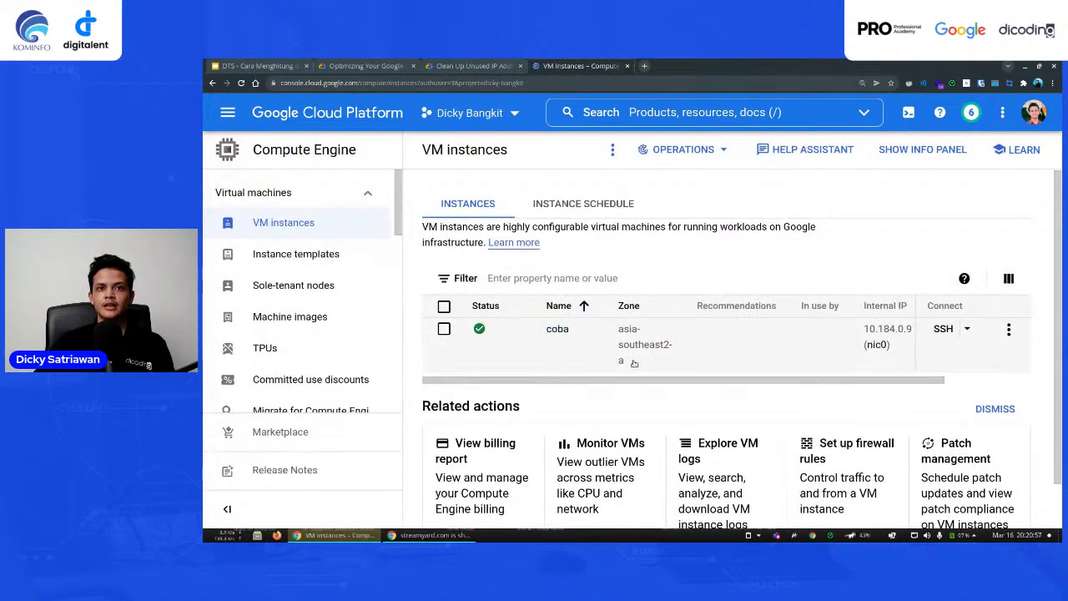
drag(636, 381, 758, 384)
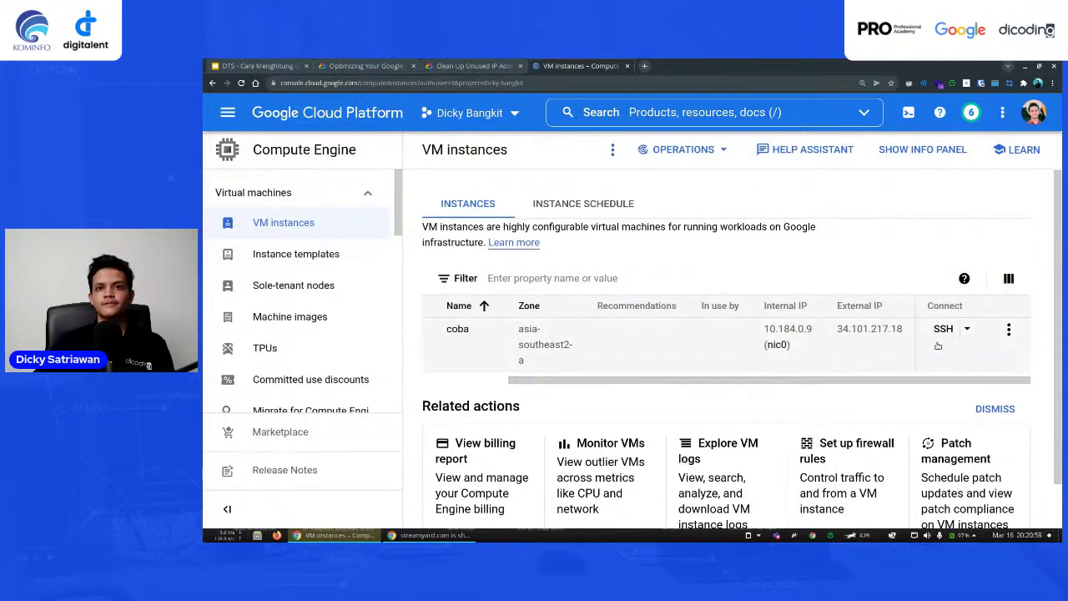
click(1009, 331)
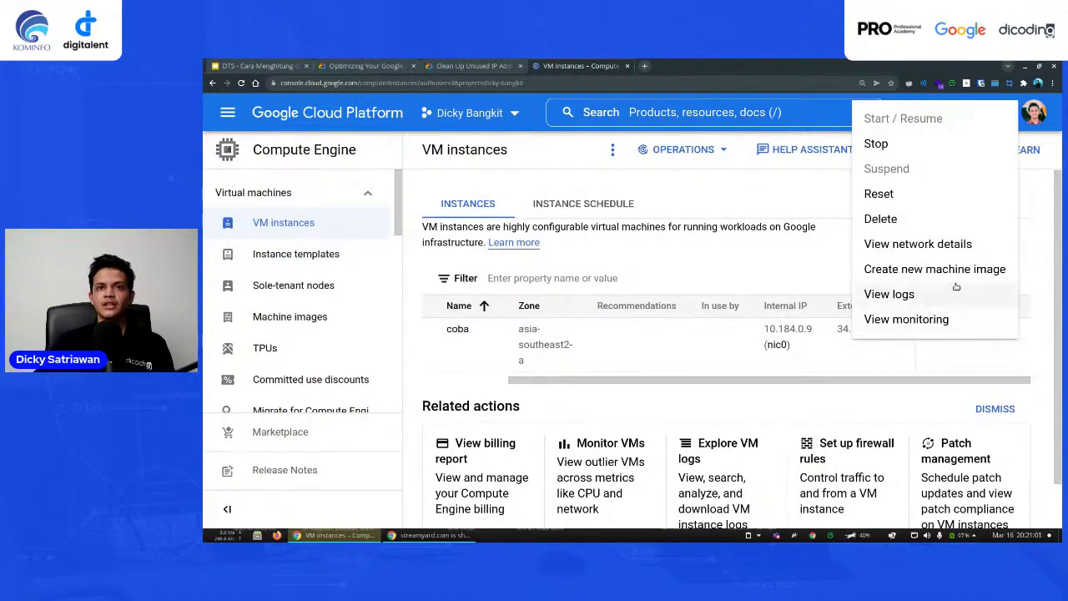
click(911, 221)
click(809, 360)
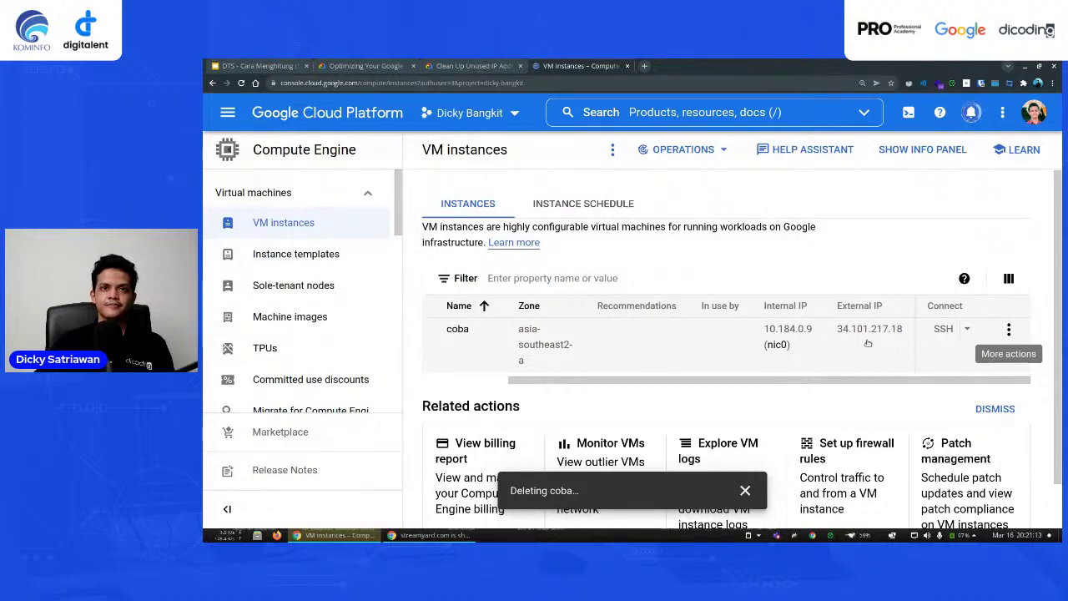
- Reopen the VPC network's External IP addresses page, refresh its list and check the notifications
click(227, 113)
mouse_move(363, 269)
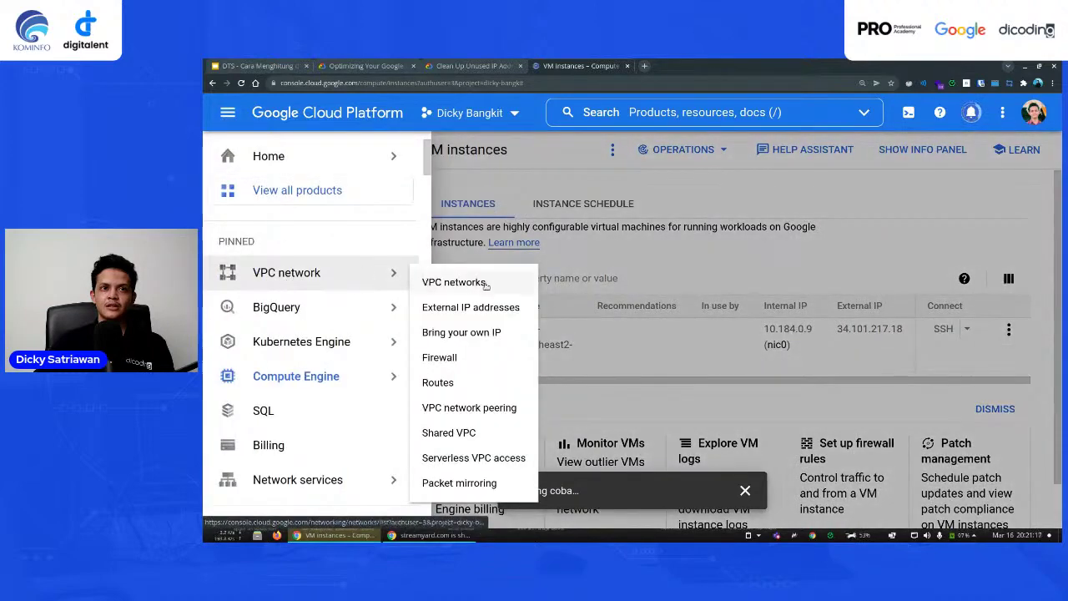
click(491, 308)
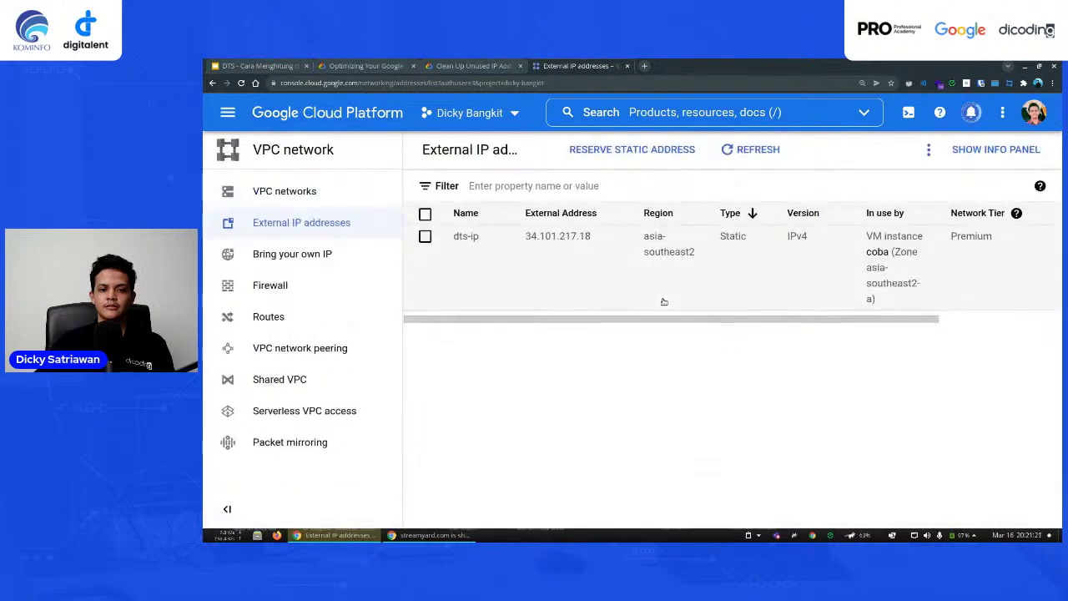
click(753, 155)
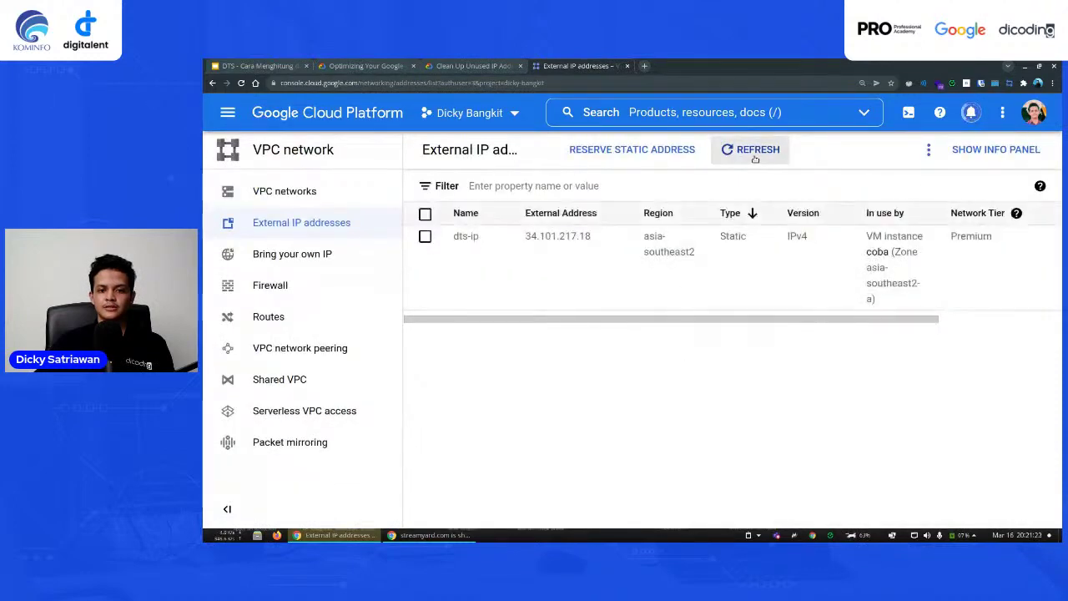
click(754, 158)
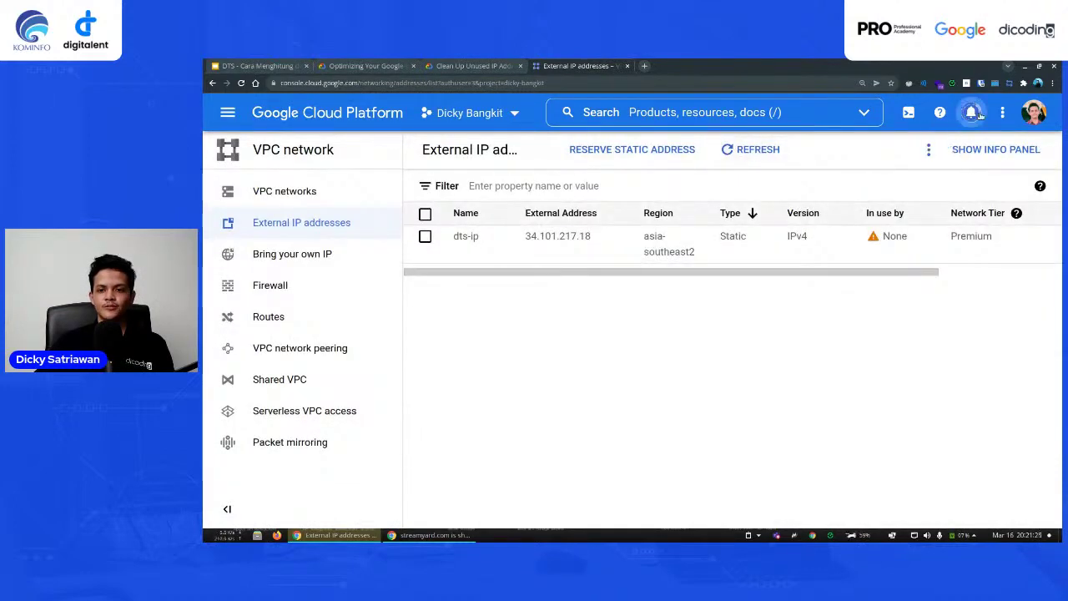
click(972, 112)
click(973, 113)
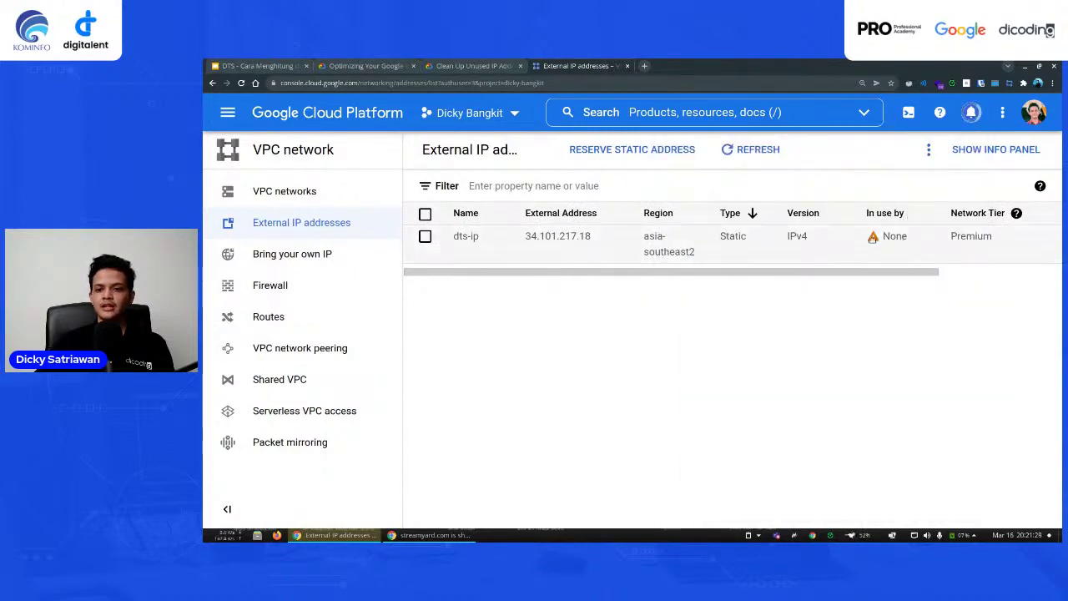
- Examine the dts-ip row's external address, usage, network tier and remaining columns
drag(497, 278, 450, 281)
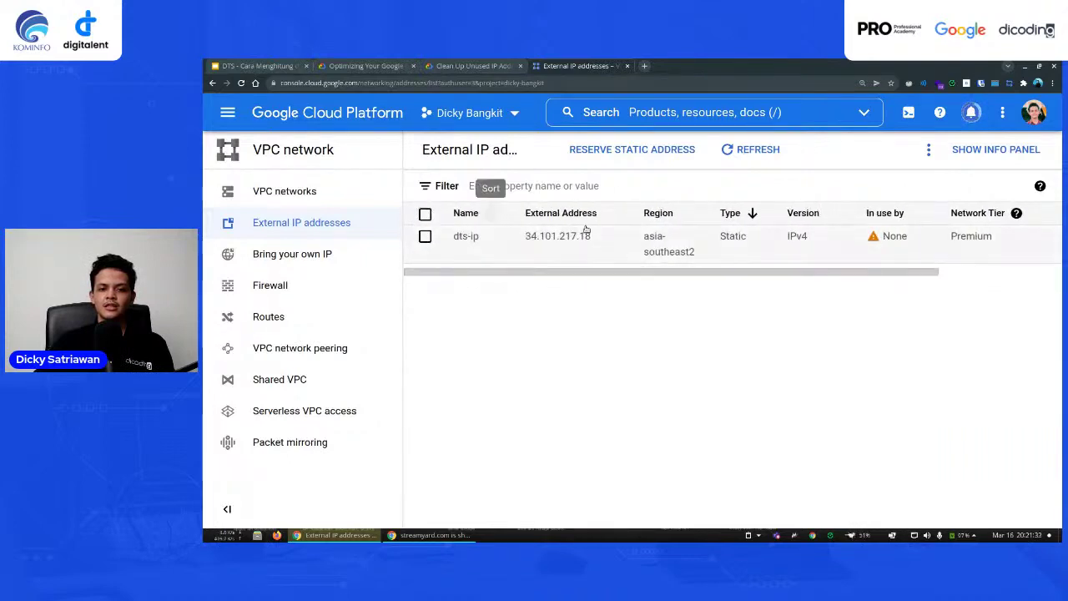
drag(520, 240, 594, 238)
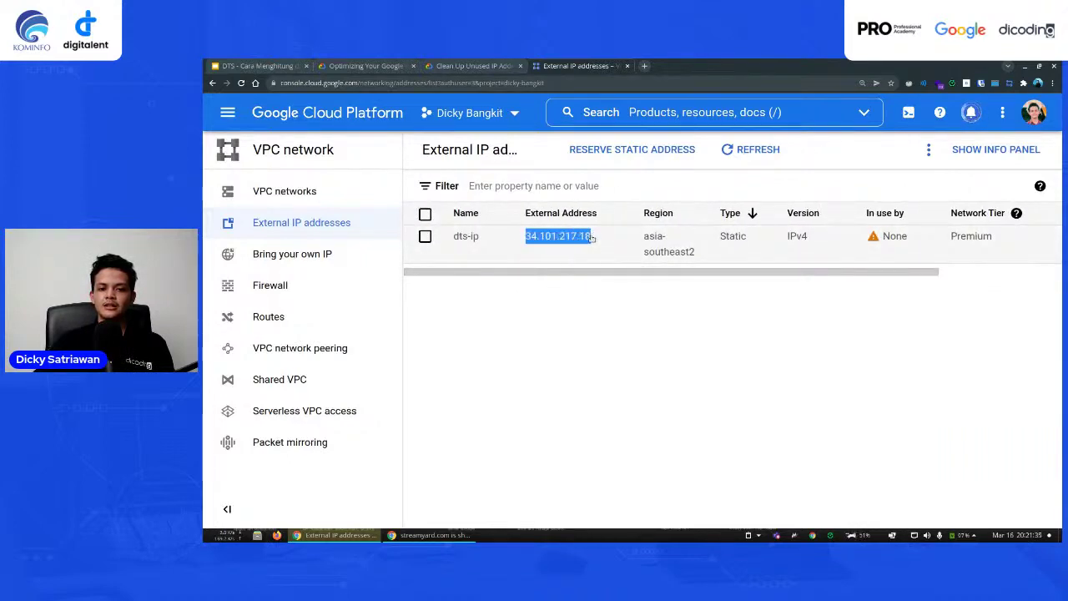
drag(881, 236, 917, 236)
scroll(910, 275, right, 3)
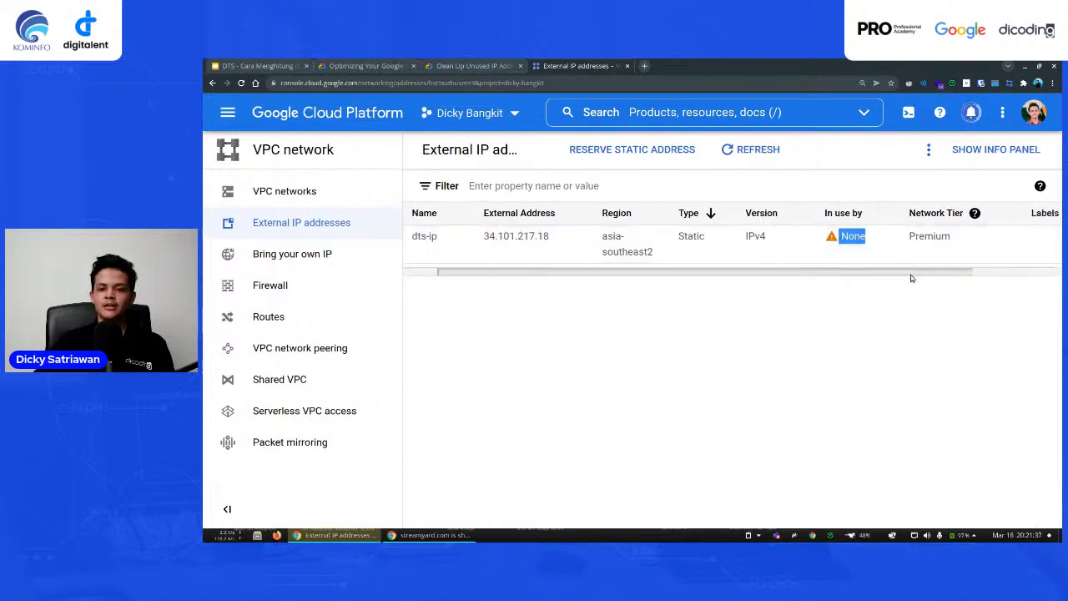
scroll(826, 284, right, 4)
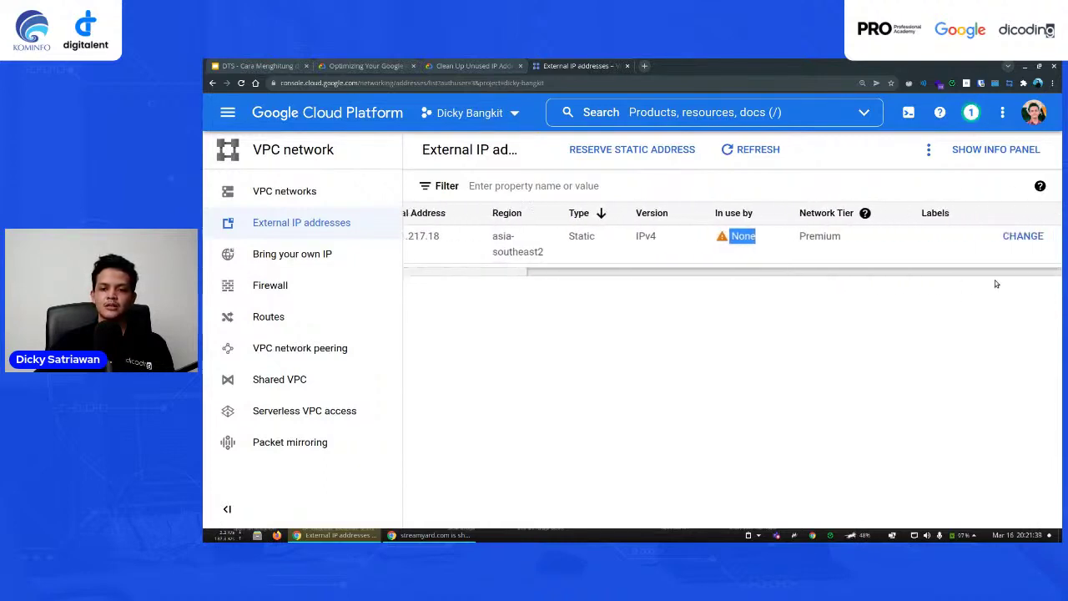
scroll(692, 284, left, 5)
scroll(948, 285, right, 2)
scroll(948, 284, right, 2)
scroll(890, 284, left, 4)
scroll(909, 278, right, 2)
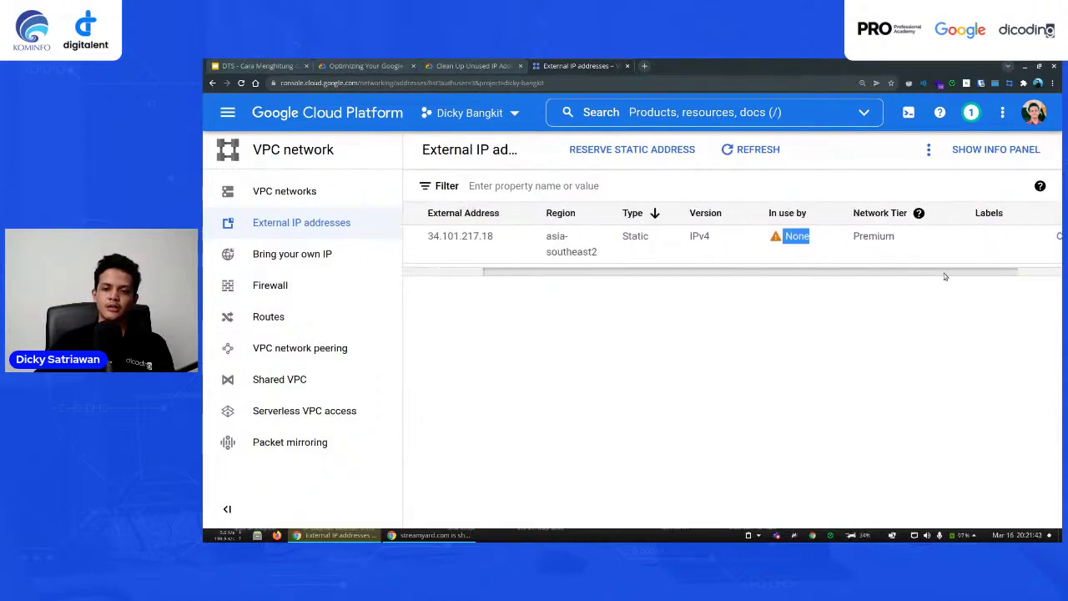
scroll(832, 277, left, 2)
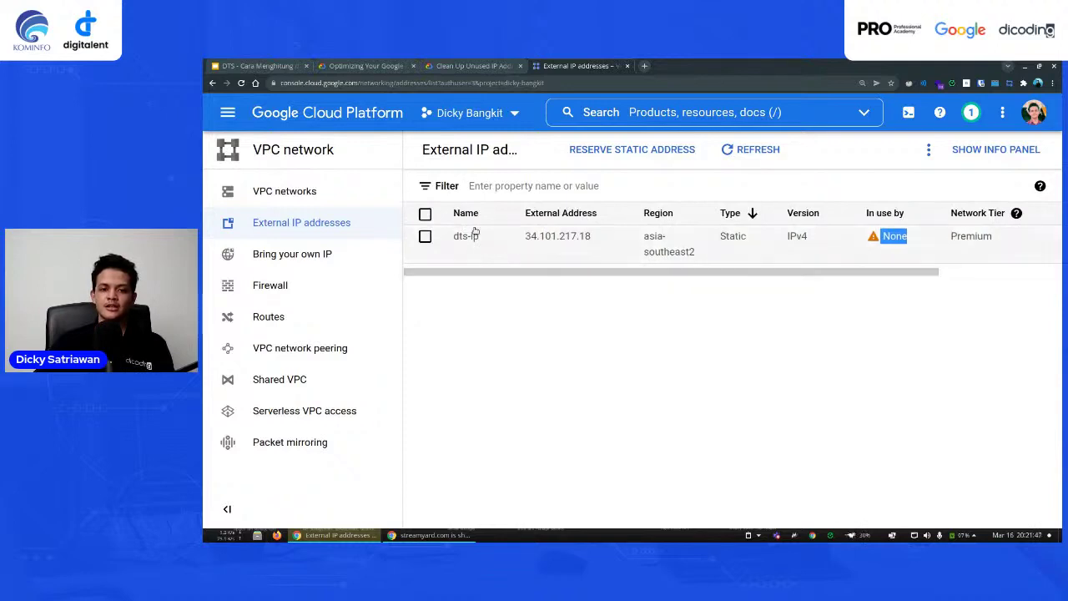
- Select the unused dts-ip address, release it and confirm its deletion
click(425, 215)
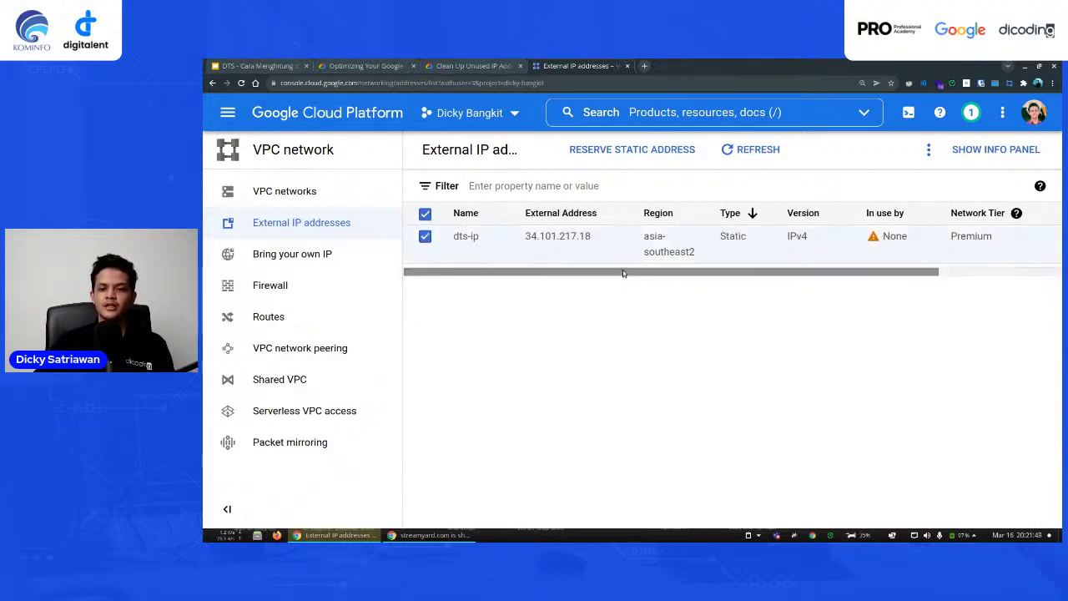
drag(626, 275, 851, 273)
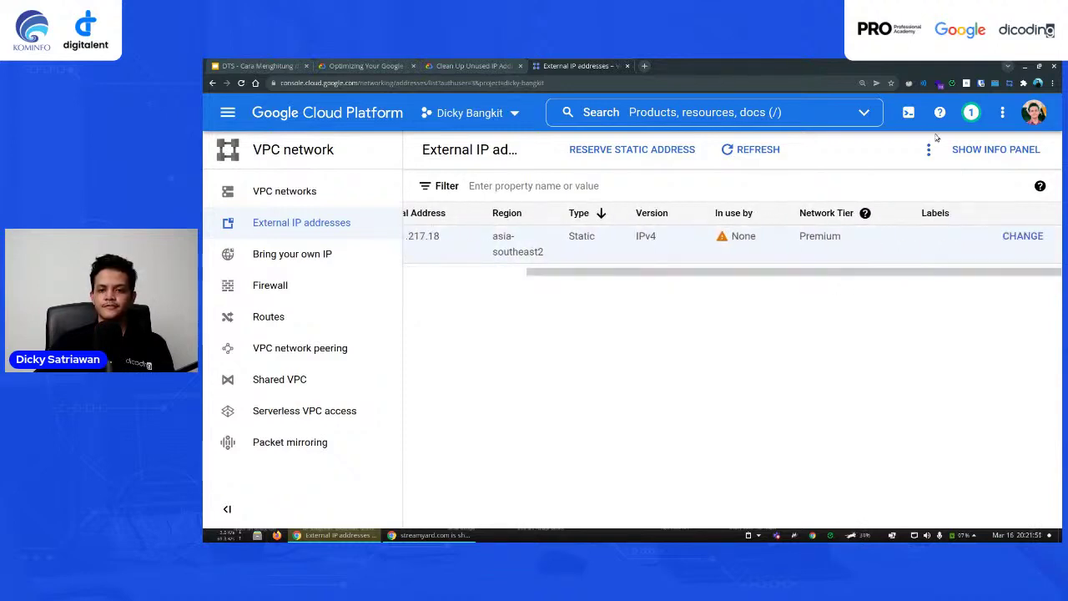
key(ctrl+0)
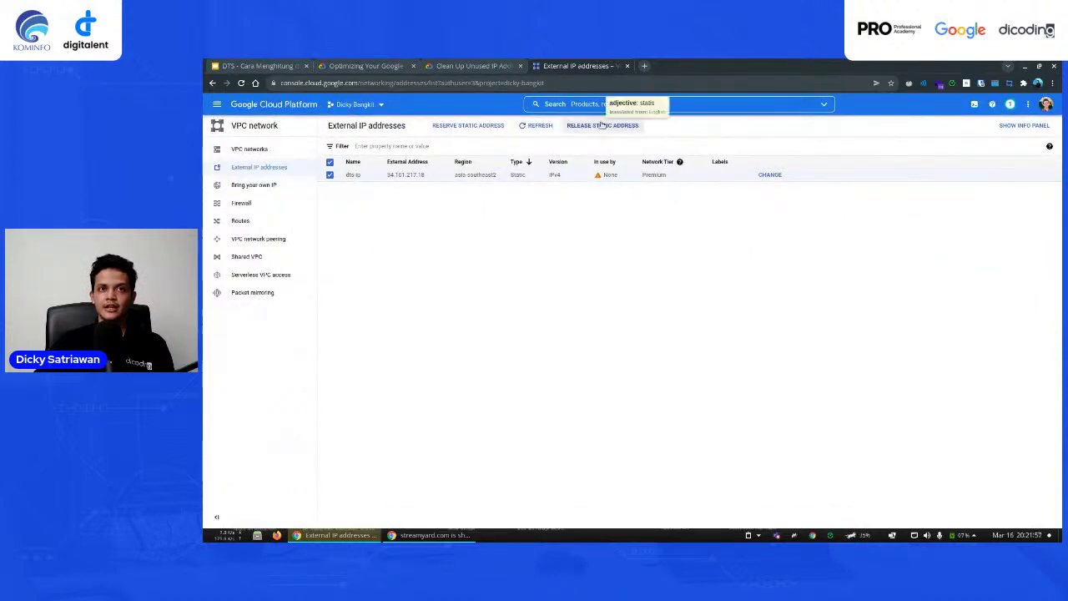
key(ctrl+plus)
key(ctrl+plus)
key(ctrl+plus)
key(ctrl+plus)
key(ctrl+plus)
key(ctrl+plus)
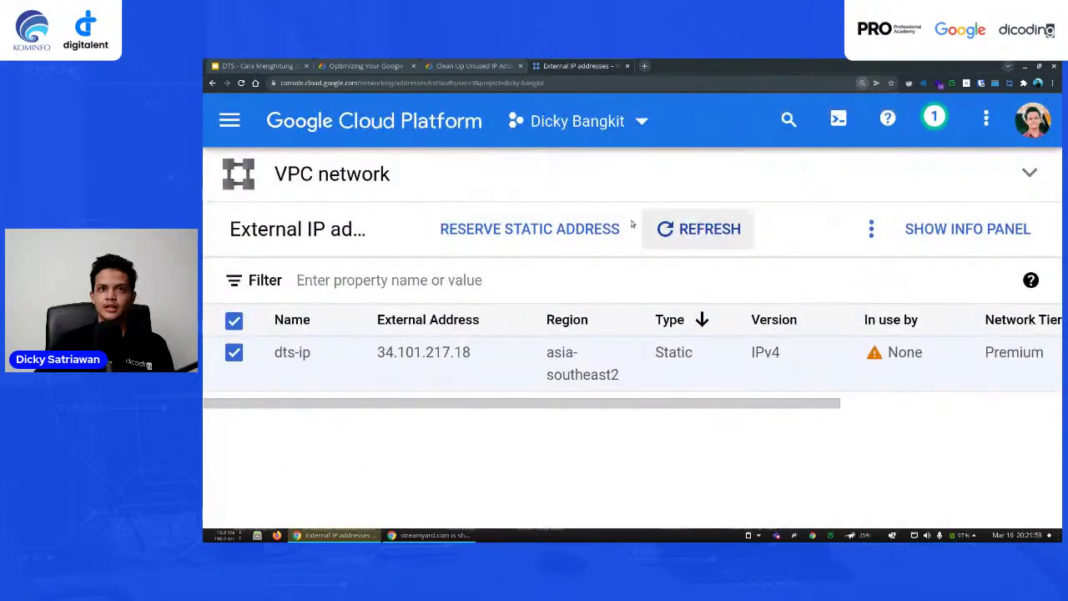
mouse_move(584, 234)
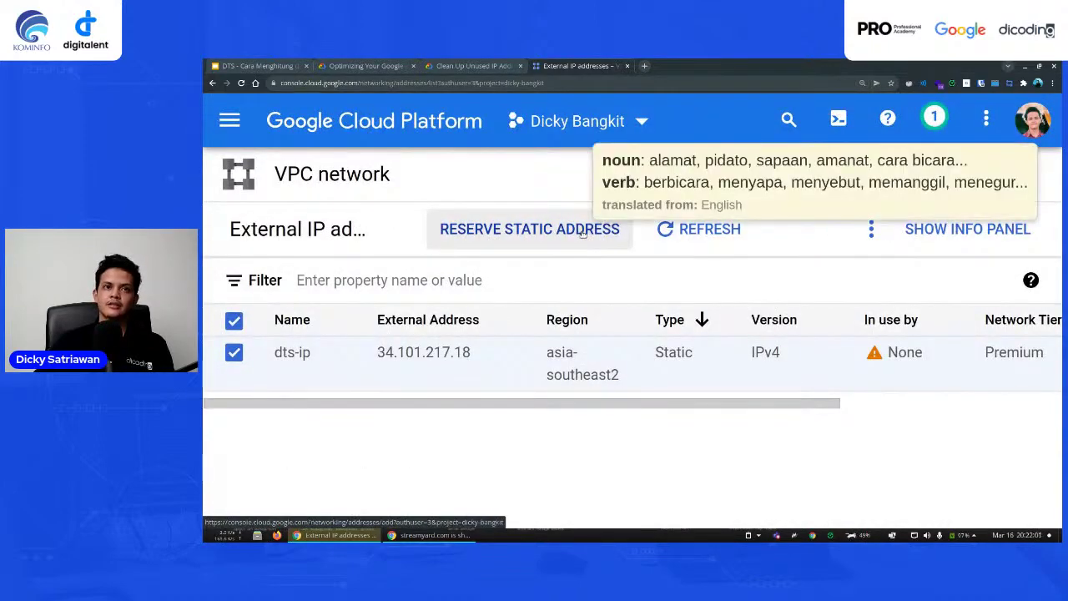
key(ctrl+minus)
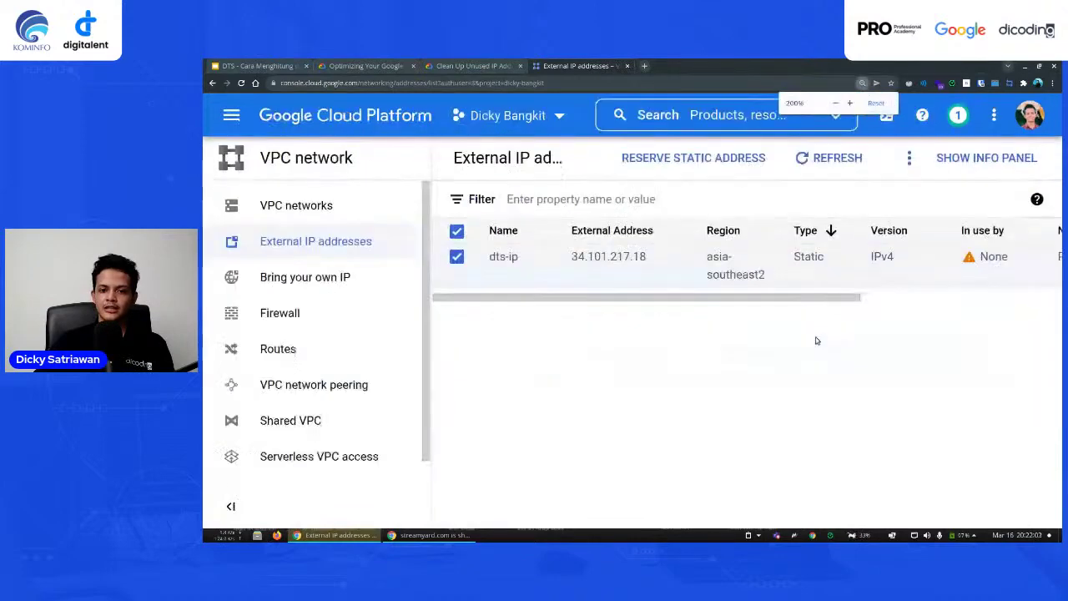
key(ctrl+minus)
key(ctrl+minus)
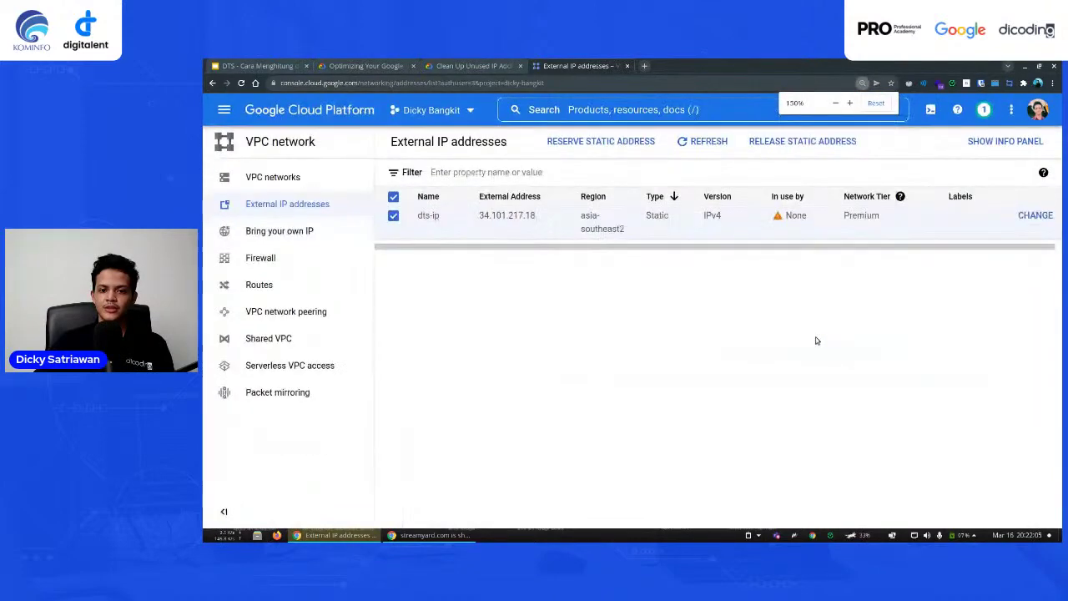
click(792, 143)
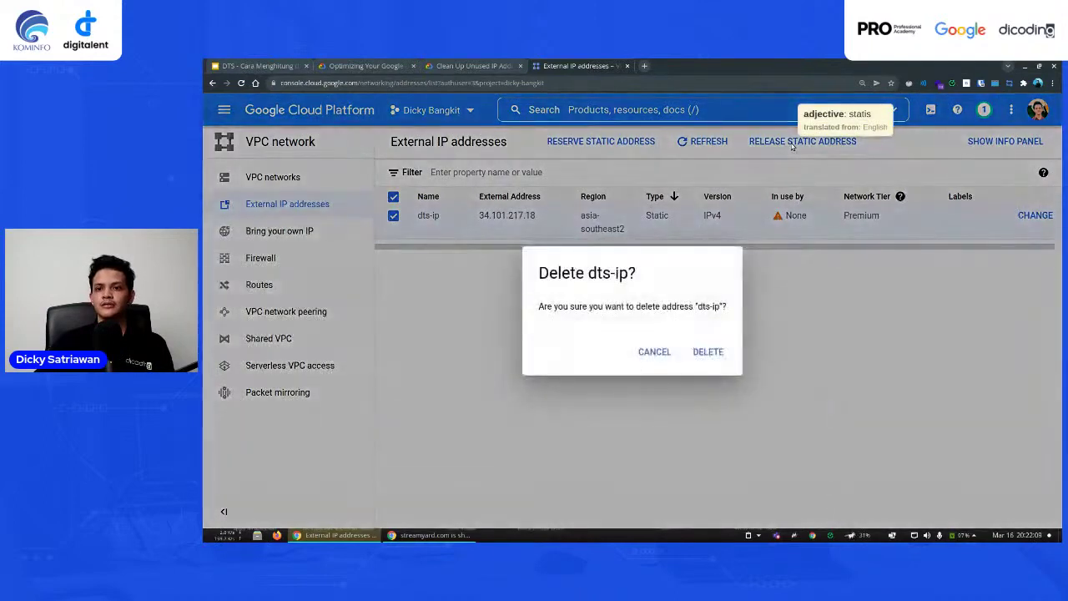
click(705, 354)
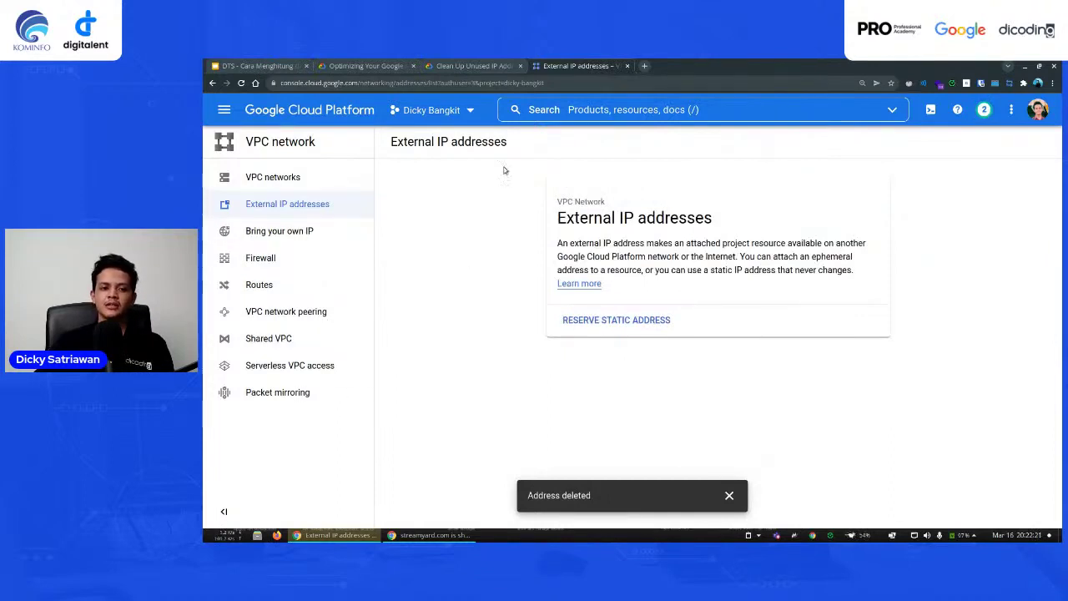
- Go to the Compute Engine VM instances page
click(224, 111)
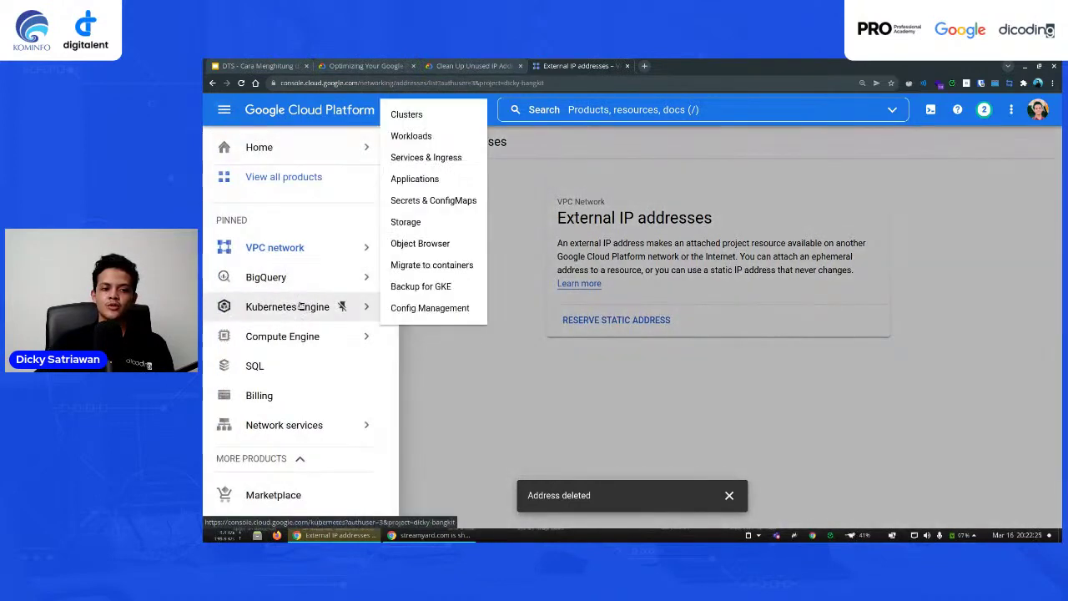
scroll(288, 334, down, 1)
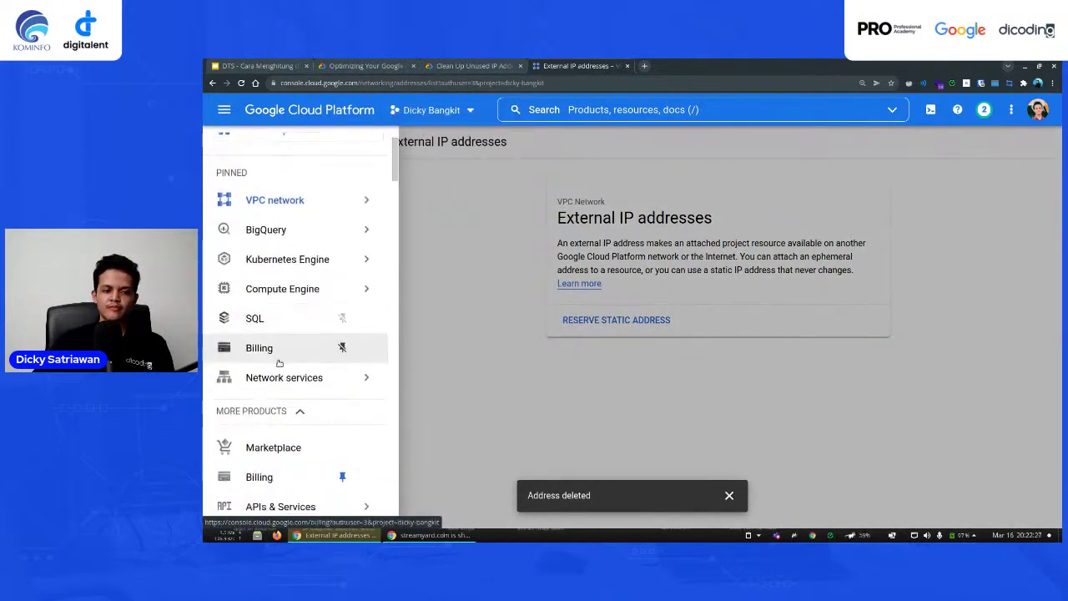
scroll(287, 336, up, 1)
mouse_move(288, 336)
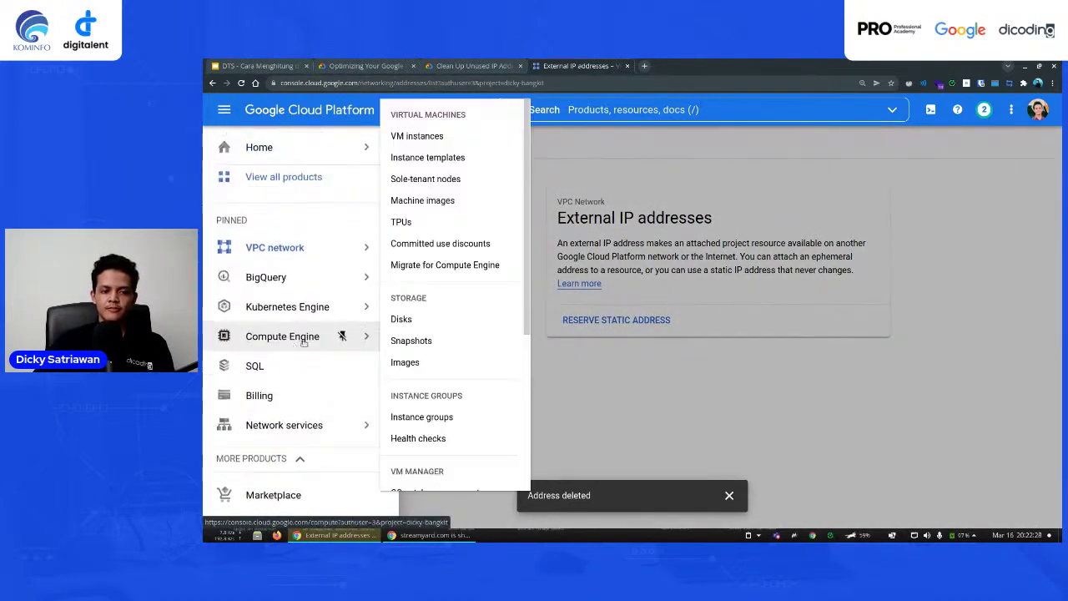
click(467, 141)
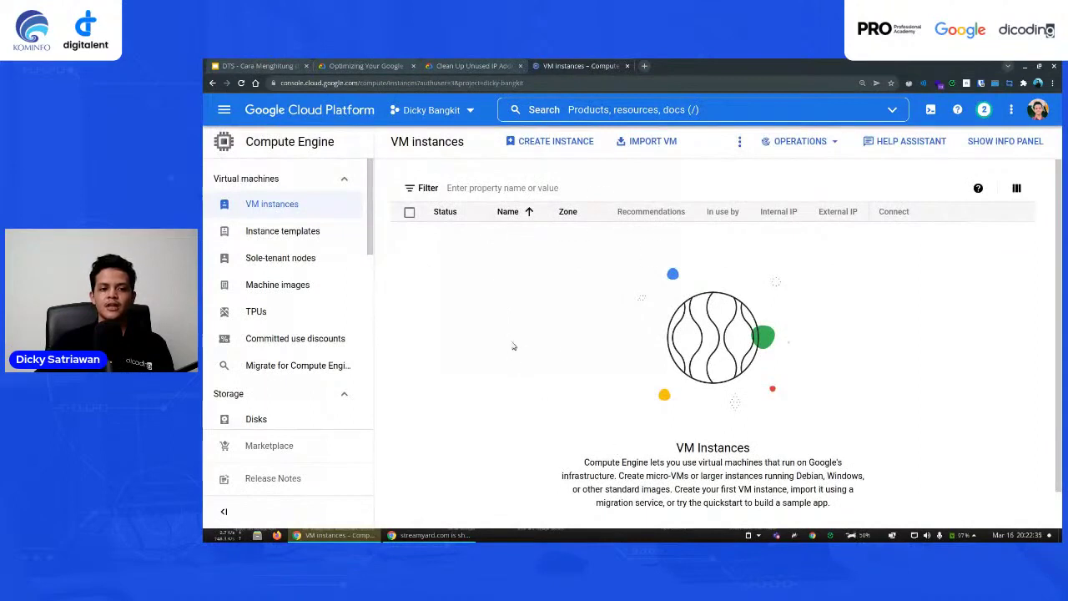
click(224, 111)
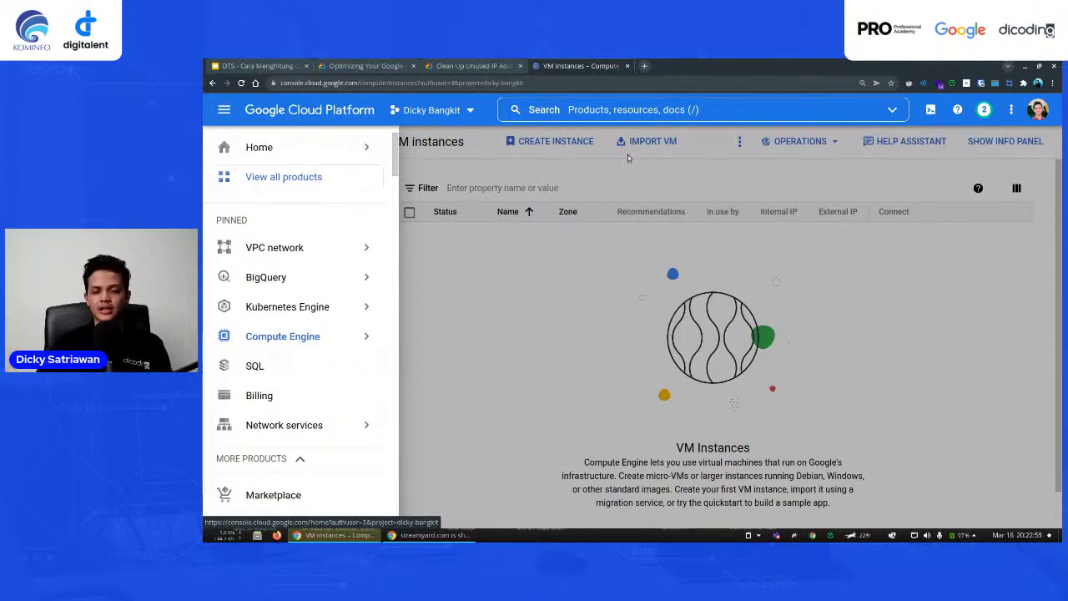
click(677, 177)
- Start a new VM instance named sementara in the asia-southeast2 (Jakarta) region
click(569, 141)
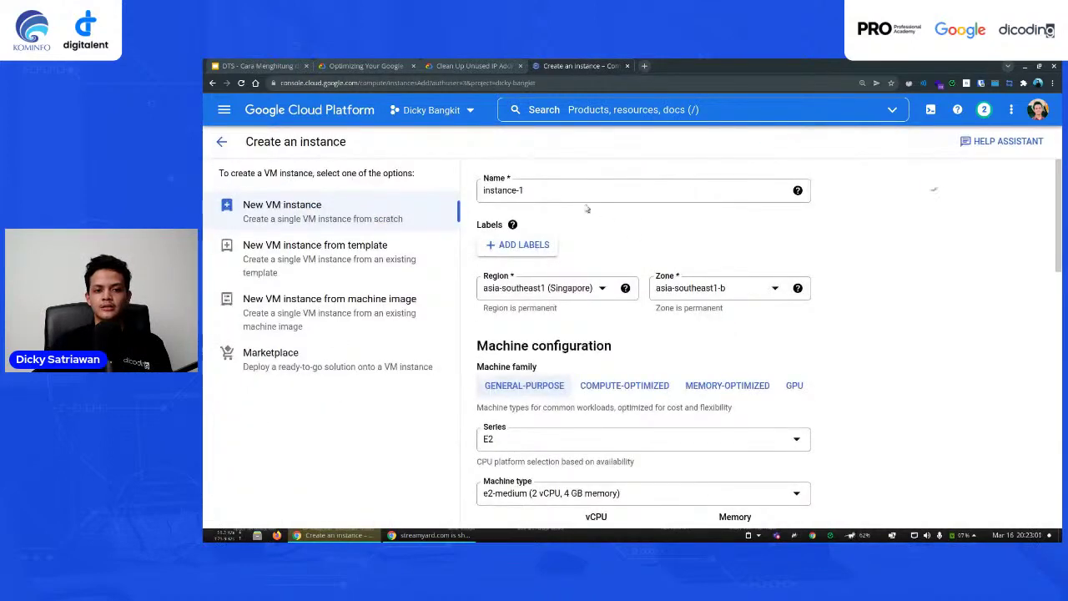
triple_click(563, 196)
text(sementara)
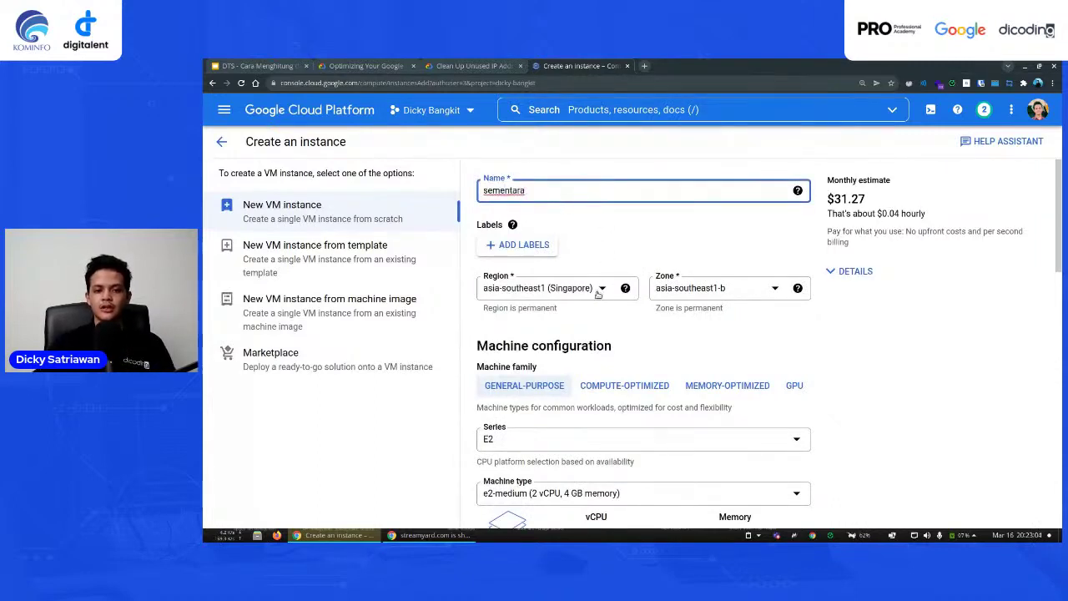
click(597, 292)
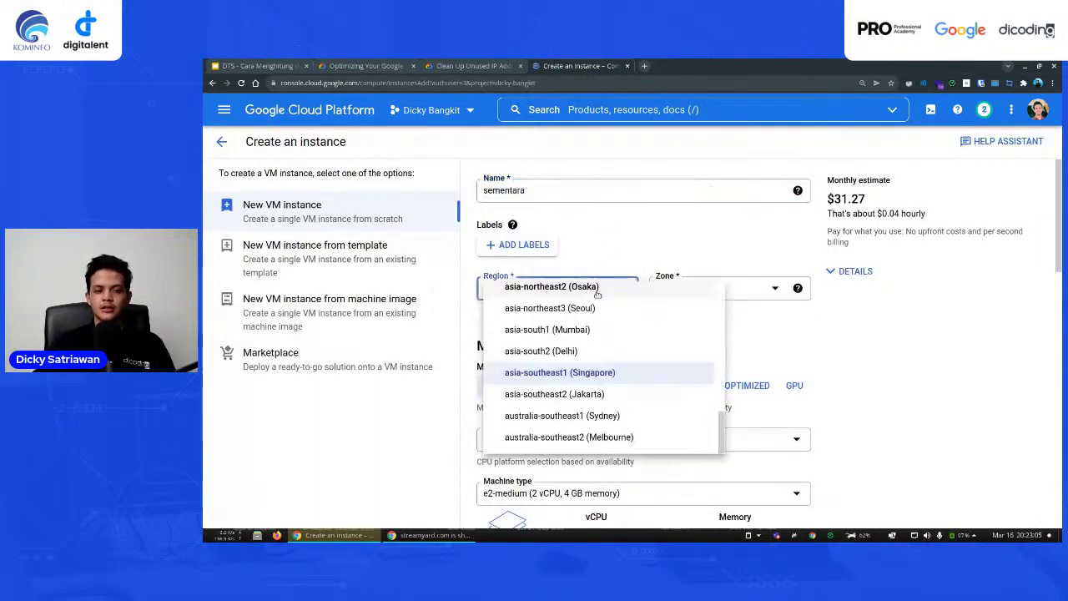
click(608, 392)
- Set the new instance's machine type to e2-micro
scroll(607, 394, down, 3)
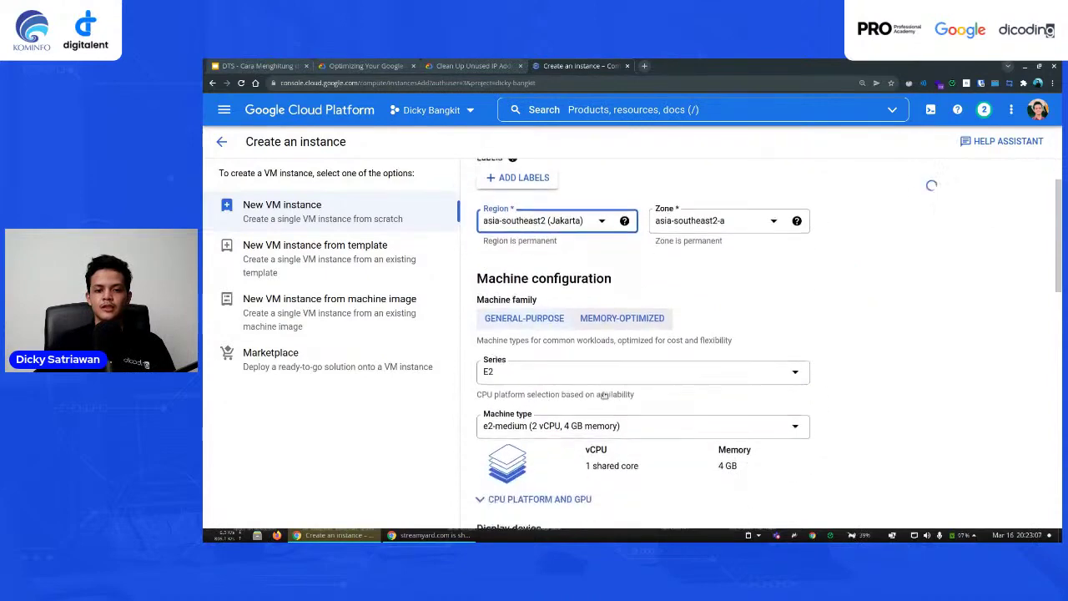
click(589, 238)
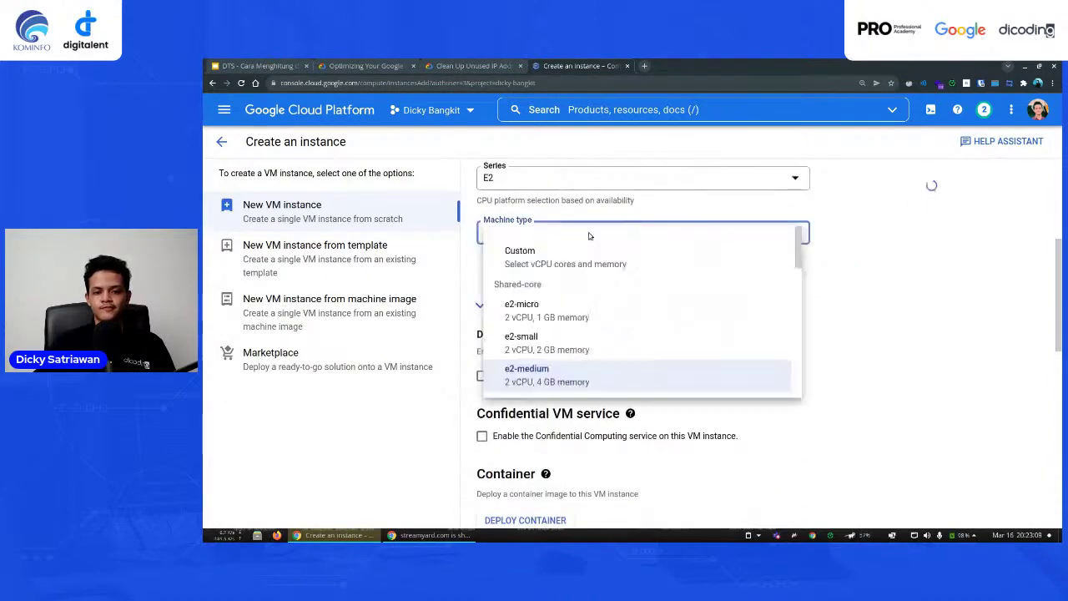
click(551, 311)
- Expand the instance's advanced networking options and its default network interface to examine the External IP setting
scroll(676, 334, down, 1)
scroll(675, 335, down, 6)
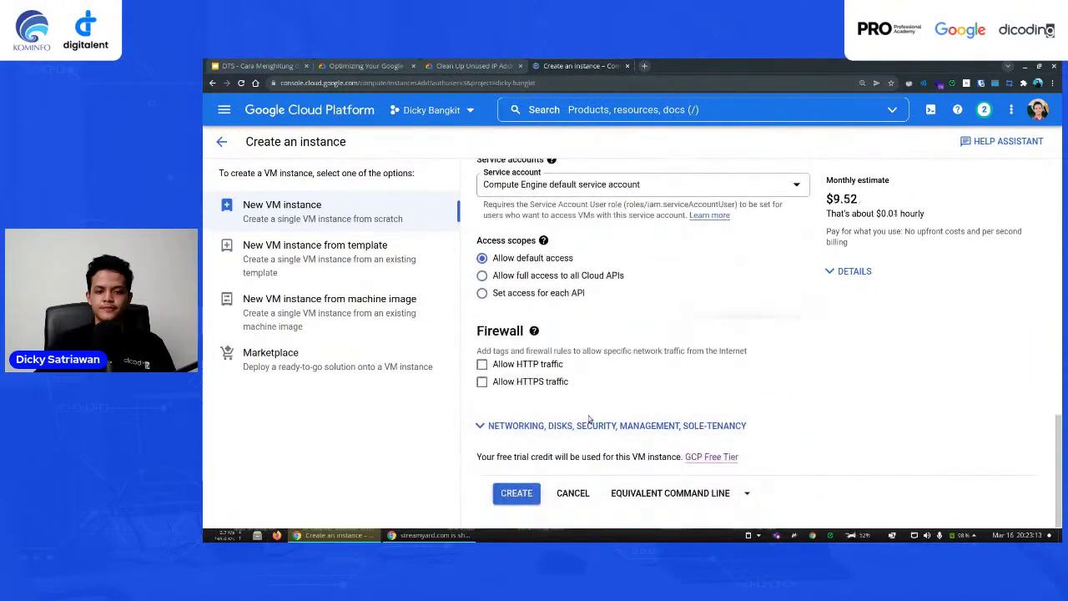
click(642, 425)
scroll(643, 410, down, 2)
scroll(642, 411, down, 1)
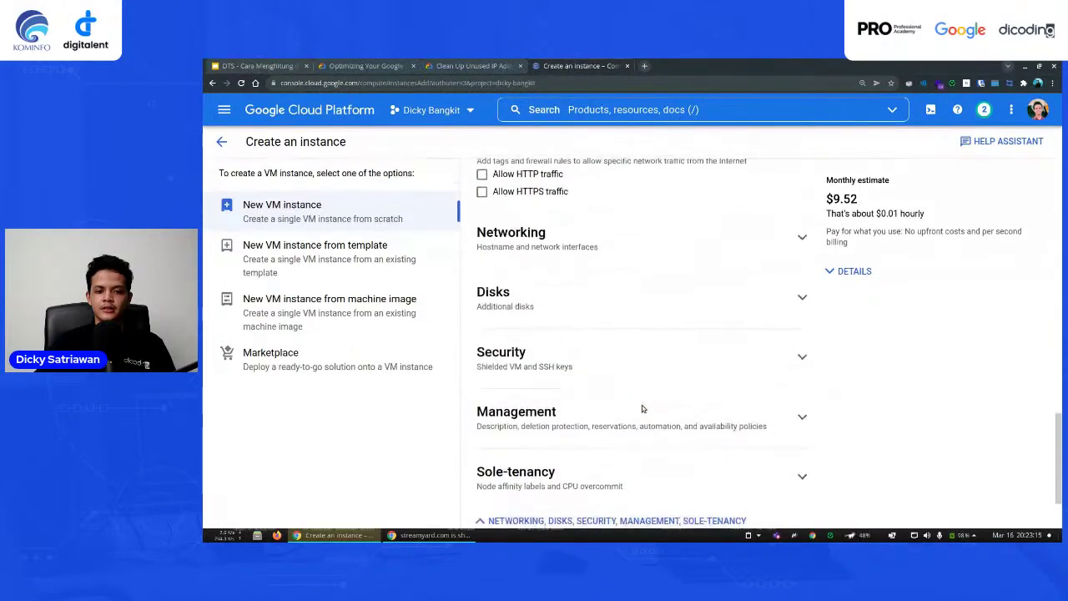
click(550, 209)
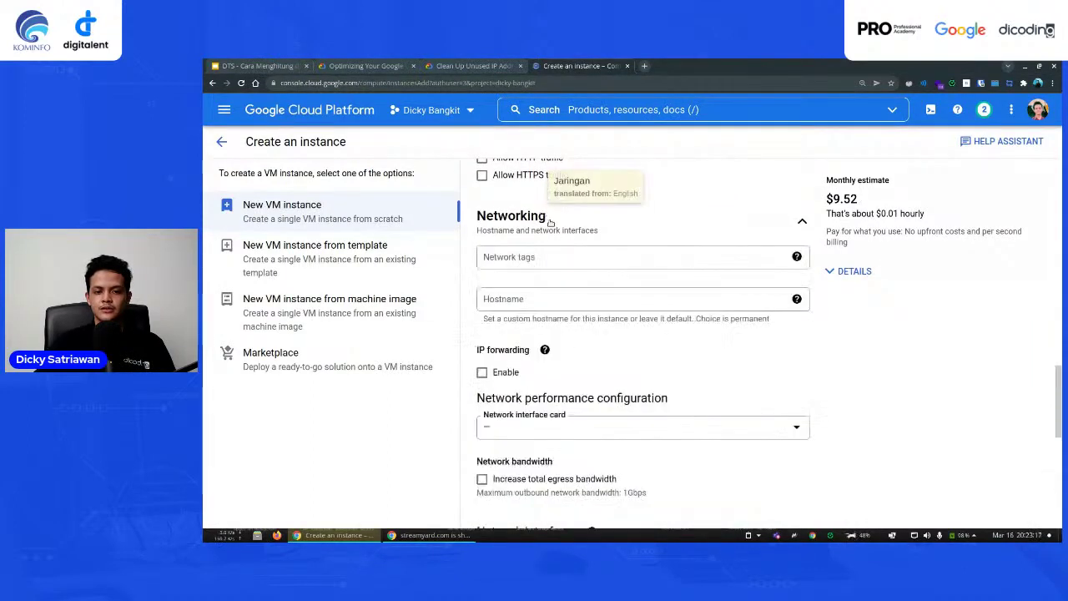
click(558, 224)
click(599, 220)
scroll(618, 267, down, 5)
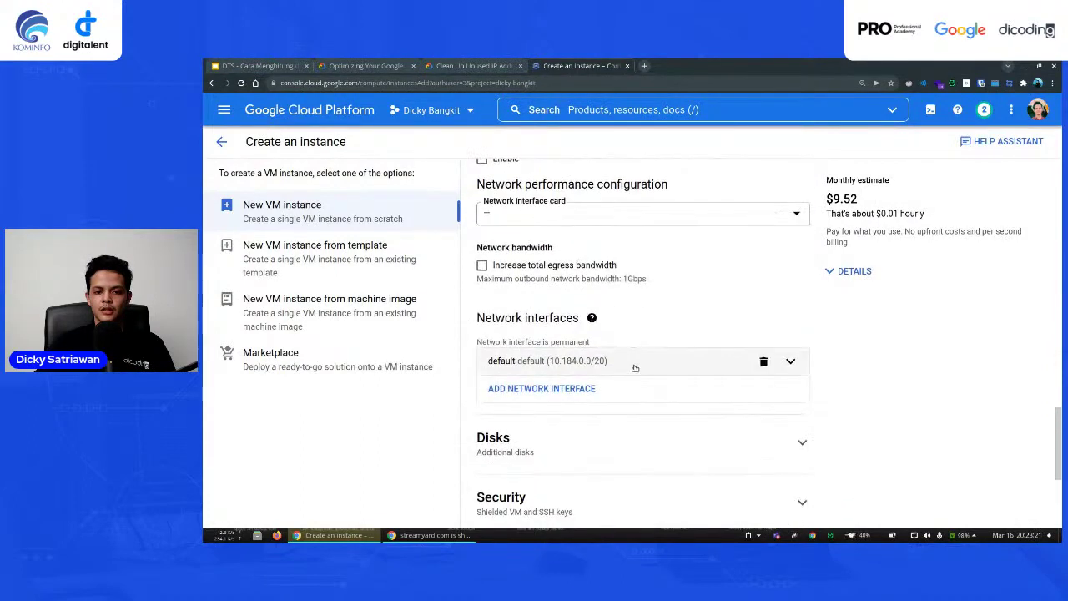
click(633, 366)
scroll(585, 375, down, 3)
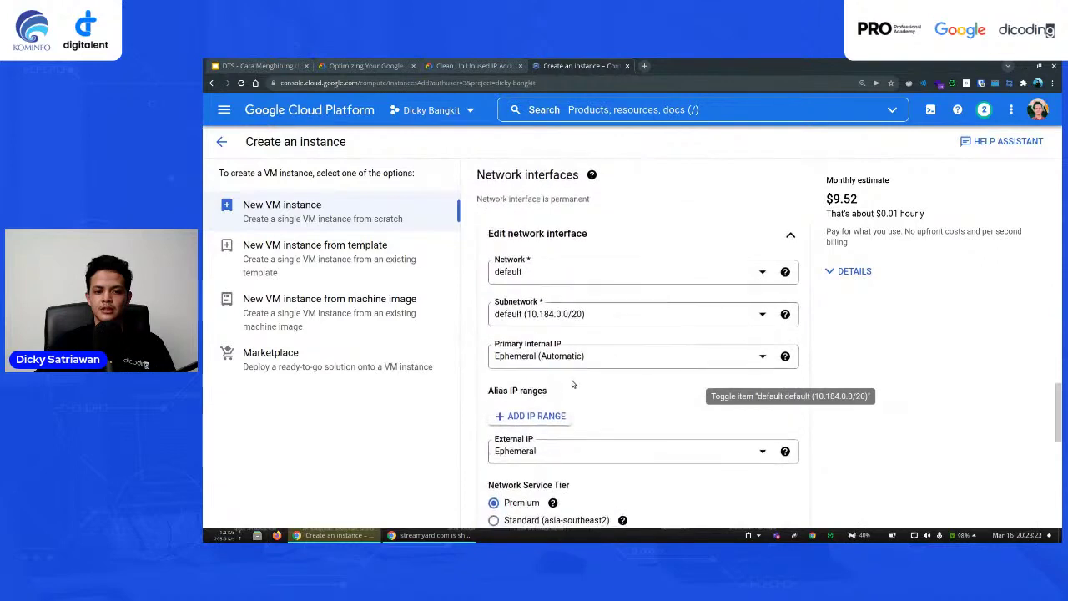
scroll(573, 384, down, 1)
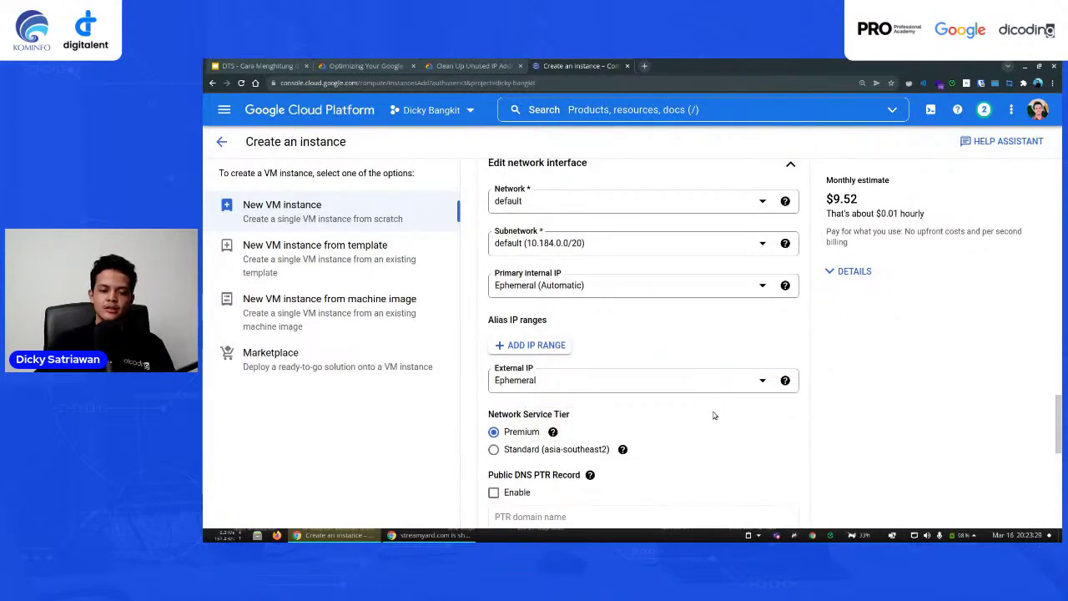
scroll(716, 417, down, 1)
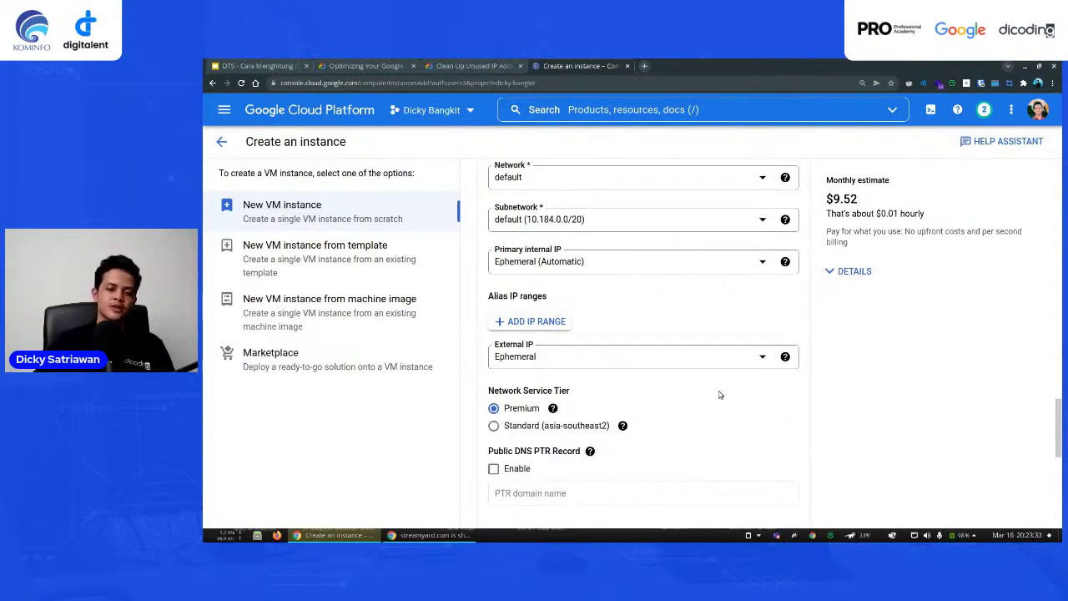
- Create the sementara instance, keeping its external IP as Ephemeral
scroll(720, 395, down, 2)
scroll(720, 395, down, 3)
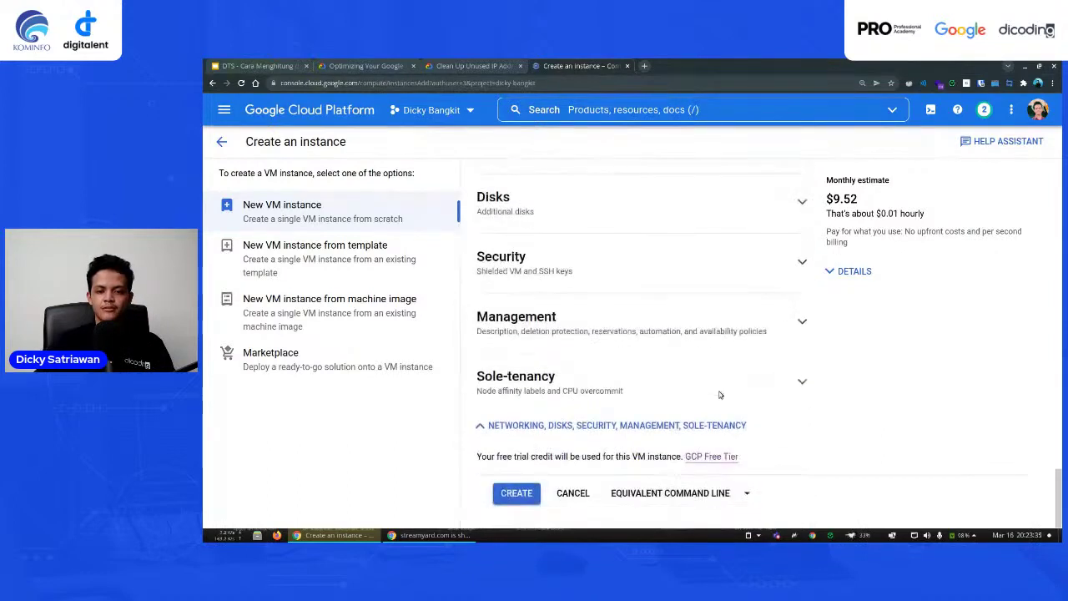
click(516, 492)
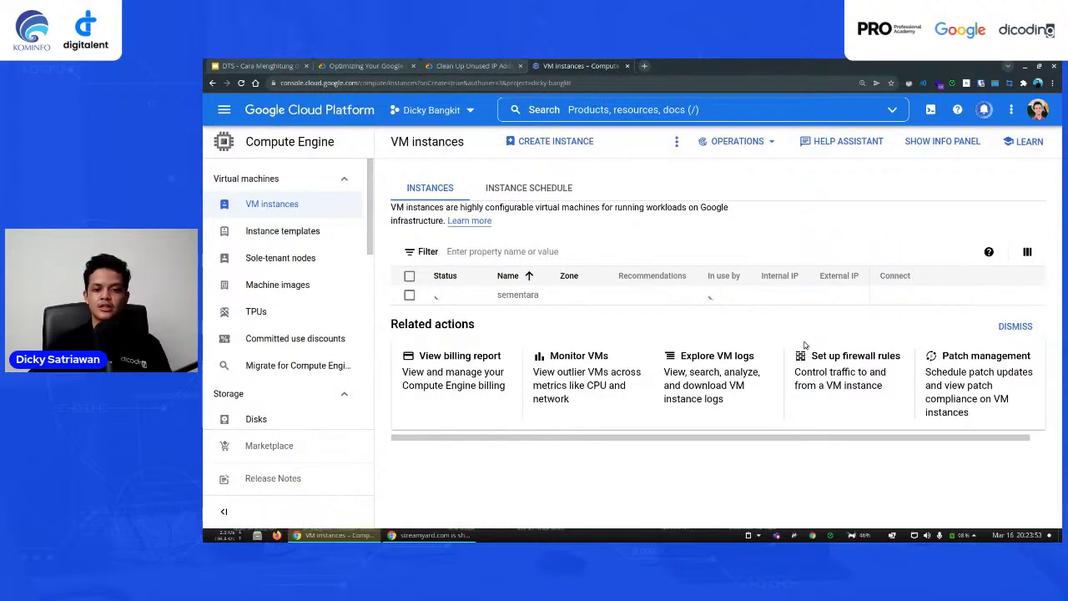
- Enlarge the VM instances list and examine the internal and external IP of sementara
key(ctrl+plus)
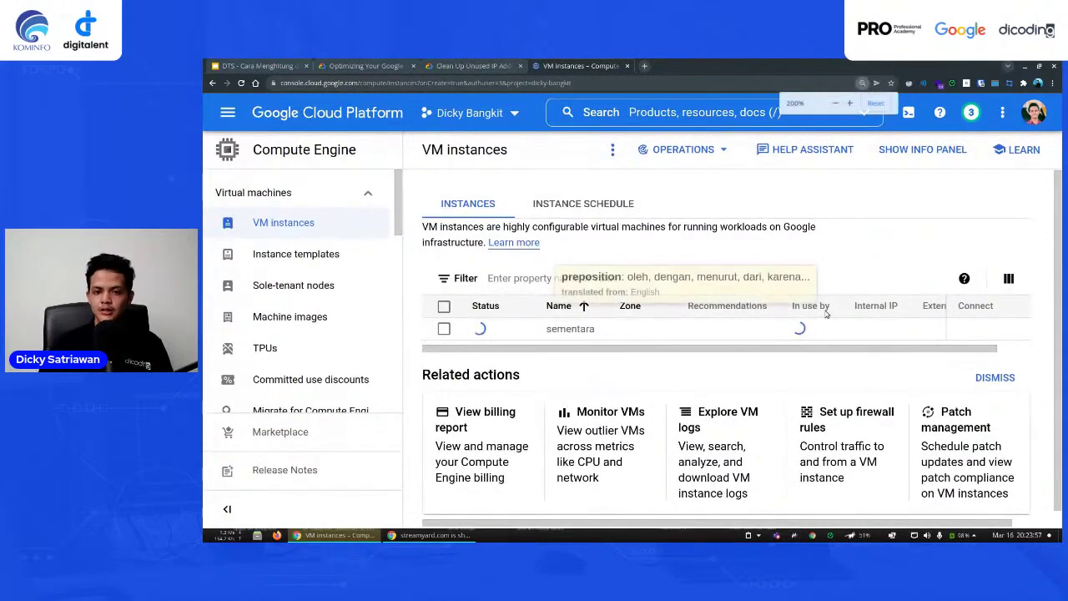
key(ctrl+plus)
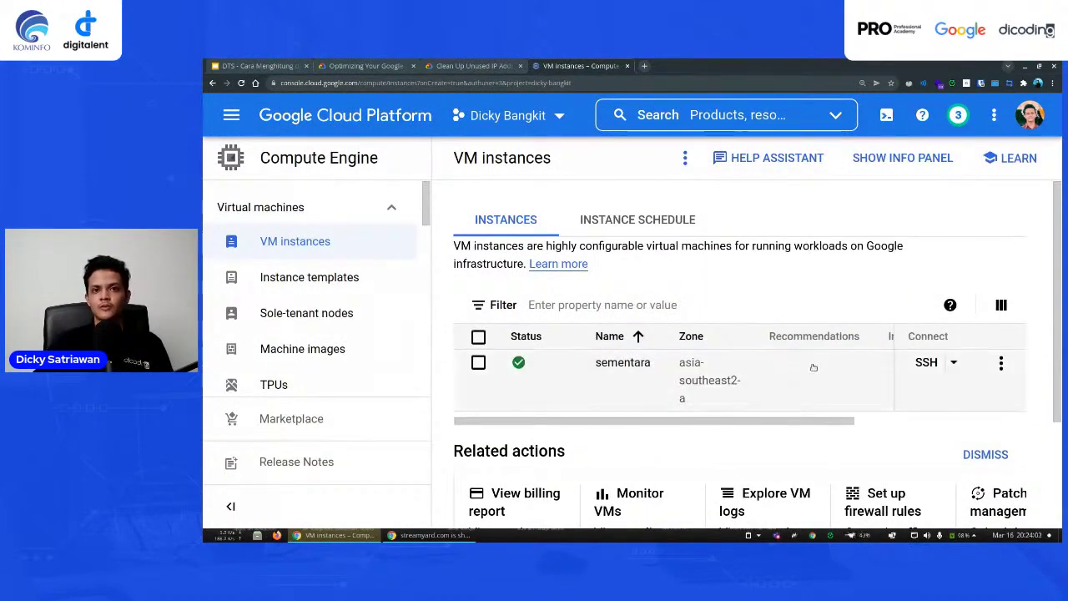
drag(790, 424, 966, 432)
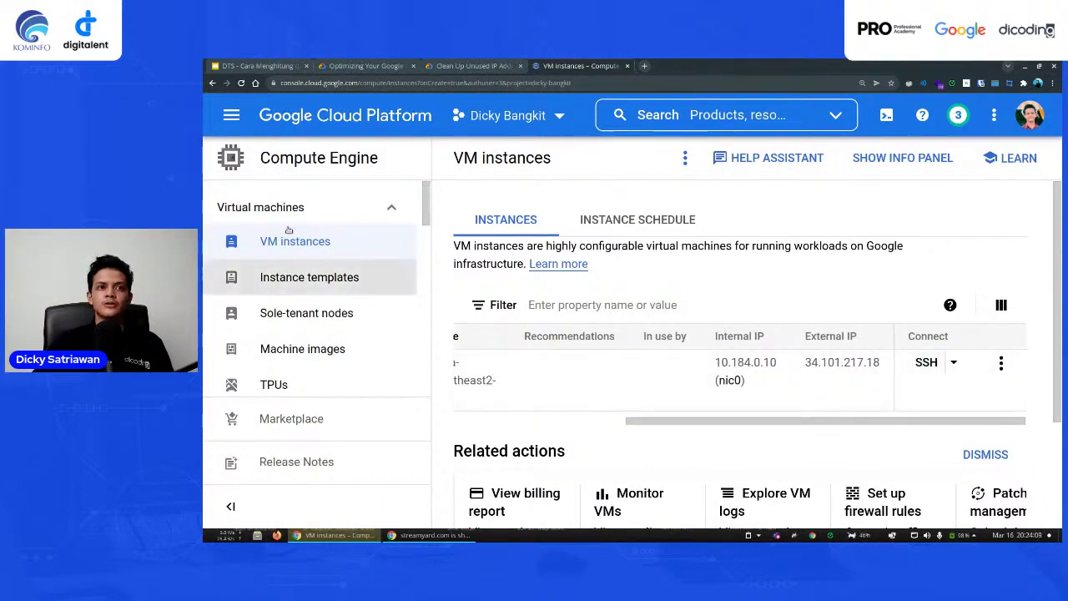
- Open the VPC network's External IP addresses page to check the address type and usage for sementara
click(231, 116)
mouse_move(313, 298)
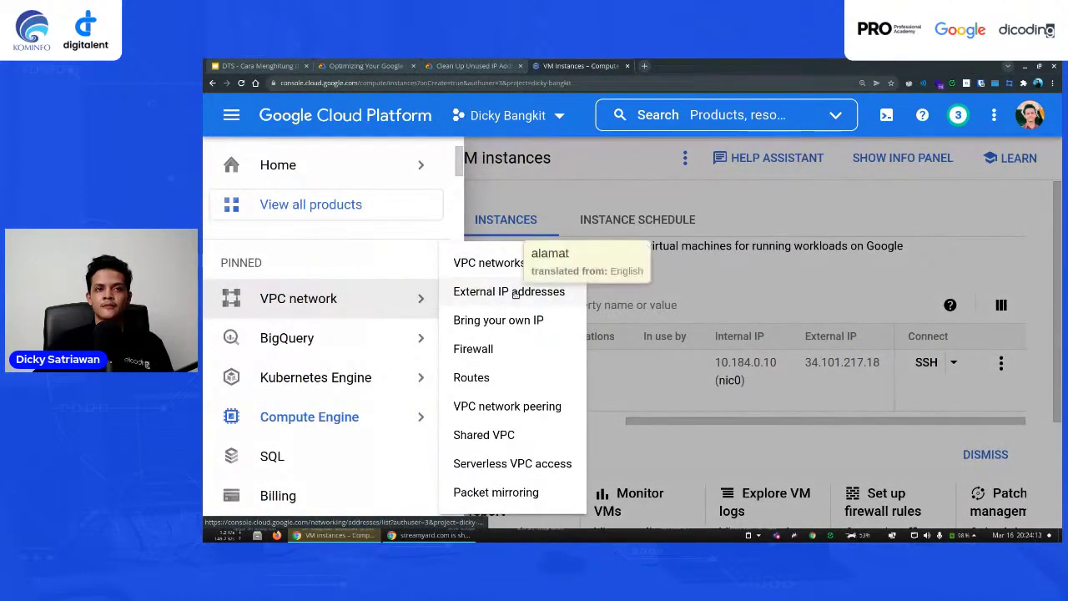
click(544, 293)
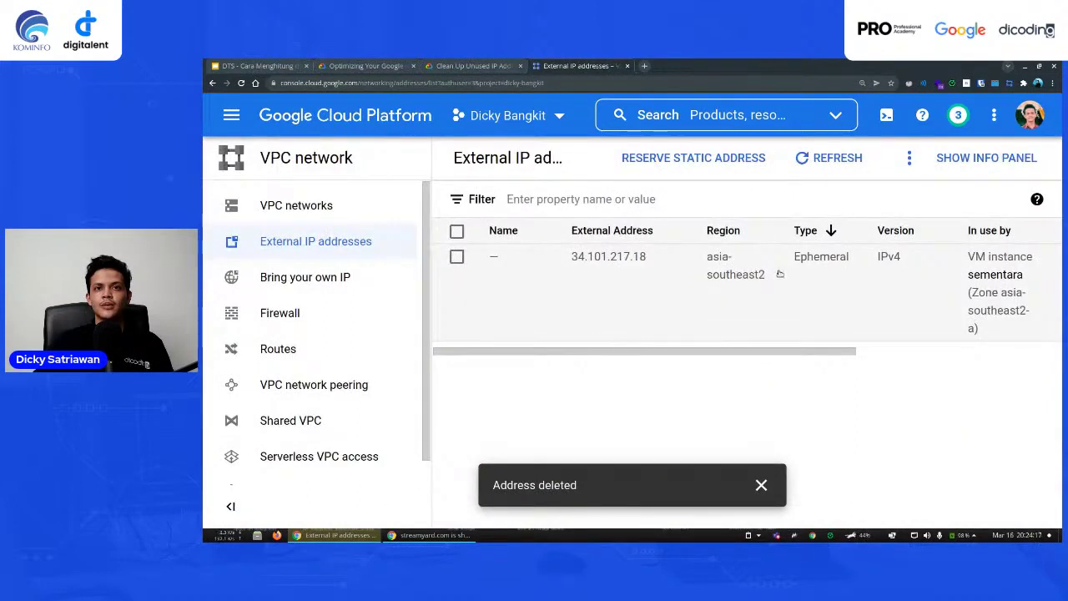
- Return to the Compute Engine VM instances list
click(353, 277)
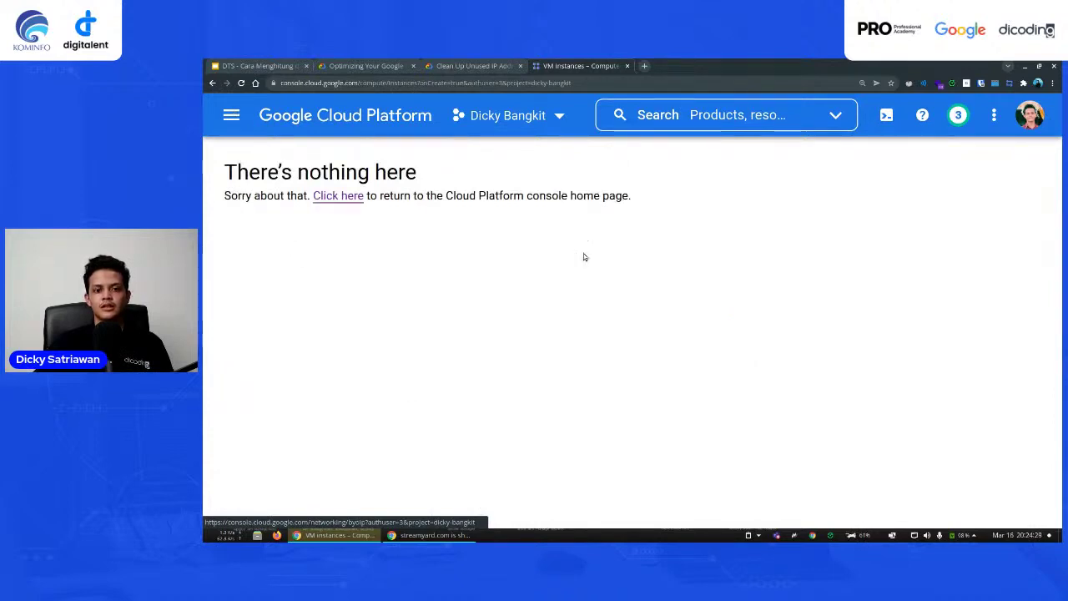
click(479, 67)
click(479, 66)
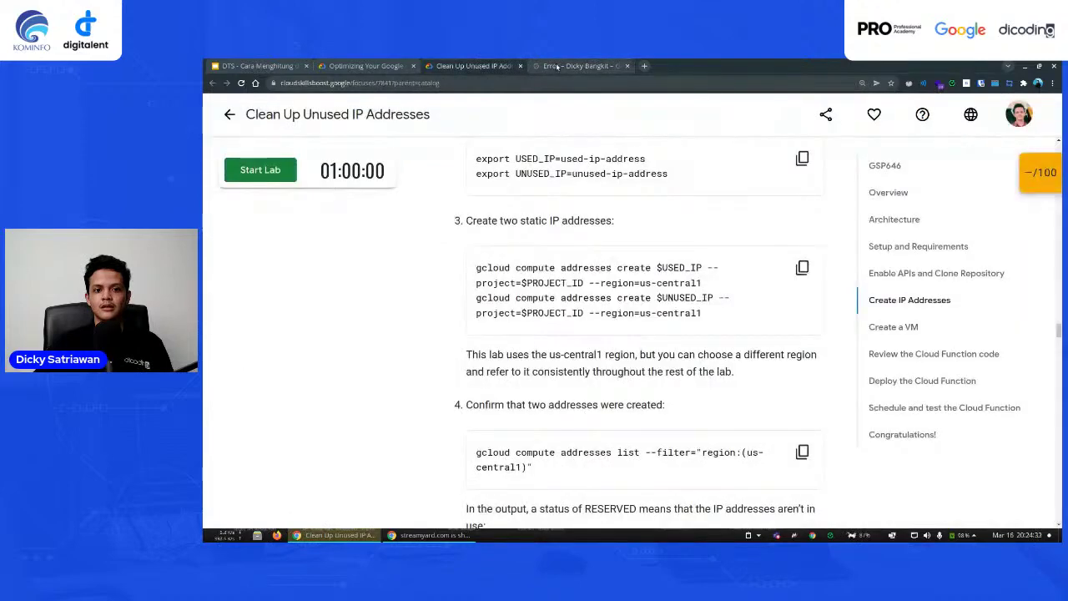
click(568, 66)
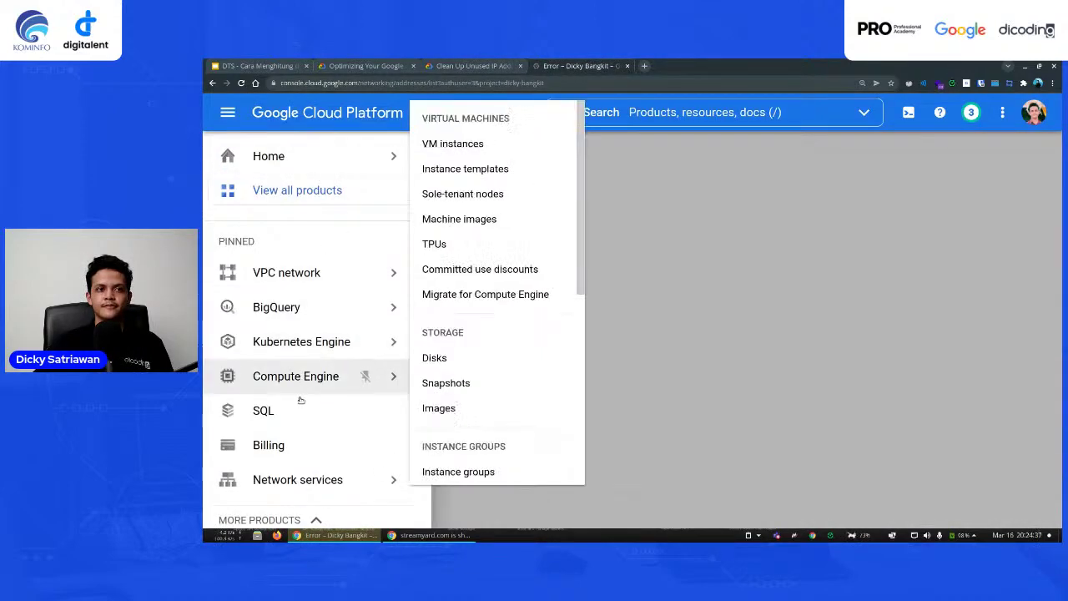
mouse_move(310, 365)
scroll(309, 366, down, 1)
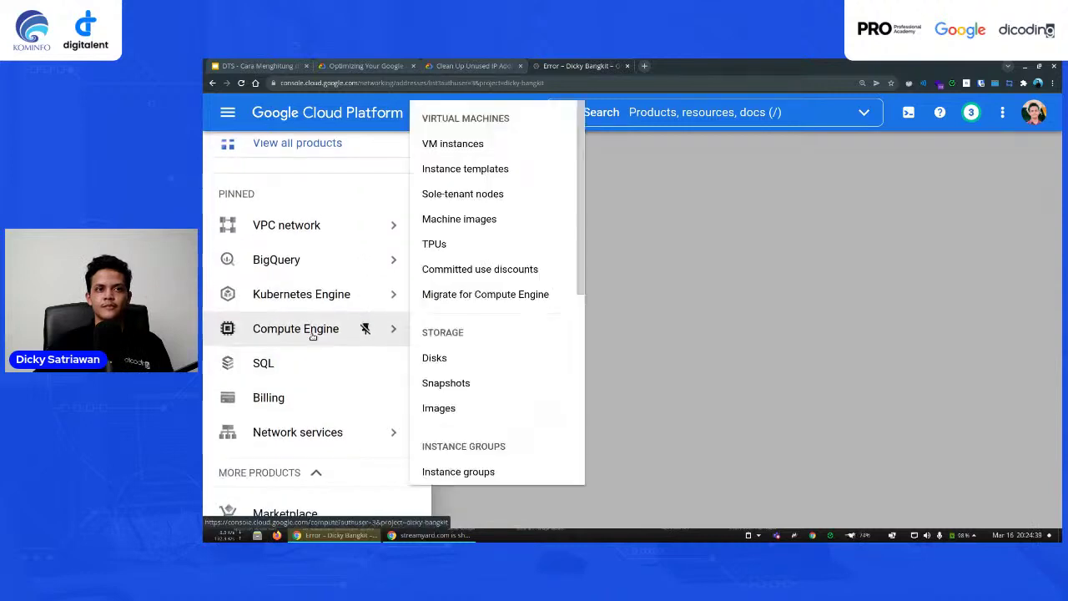
click(313, 334)
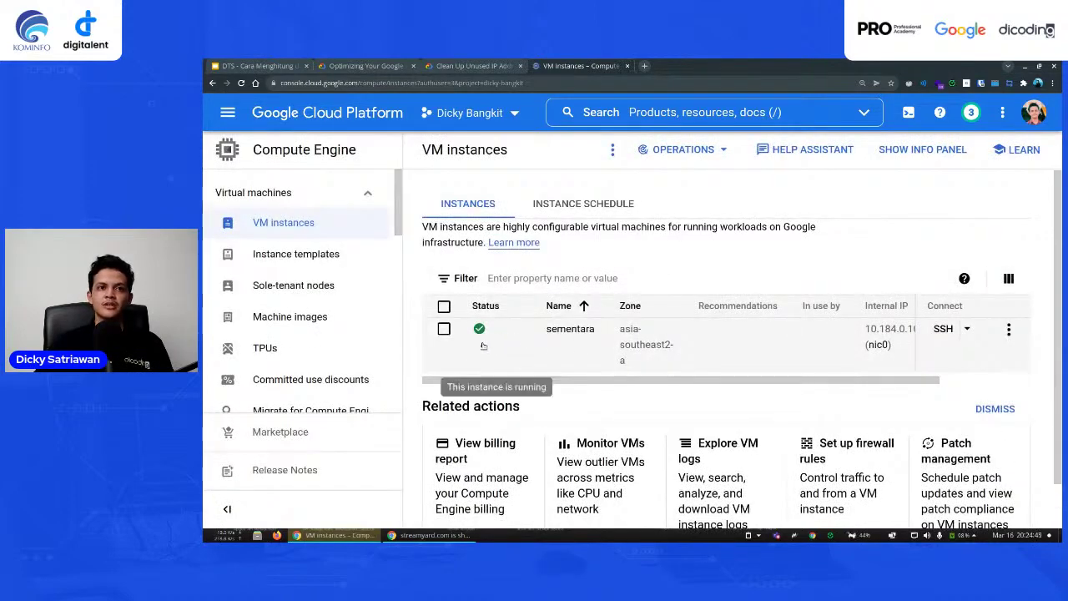
- Select the sementara instance, delete it and confirm the deletion
click(444, 306)
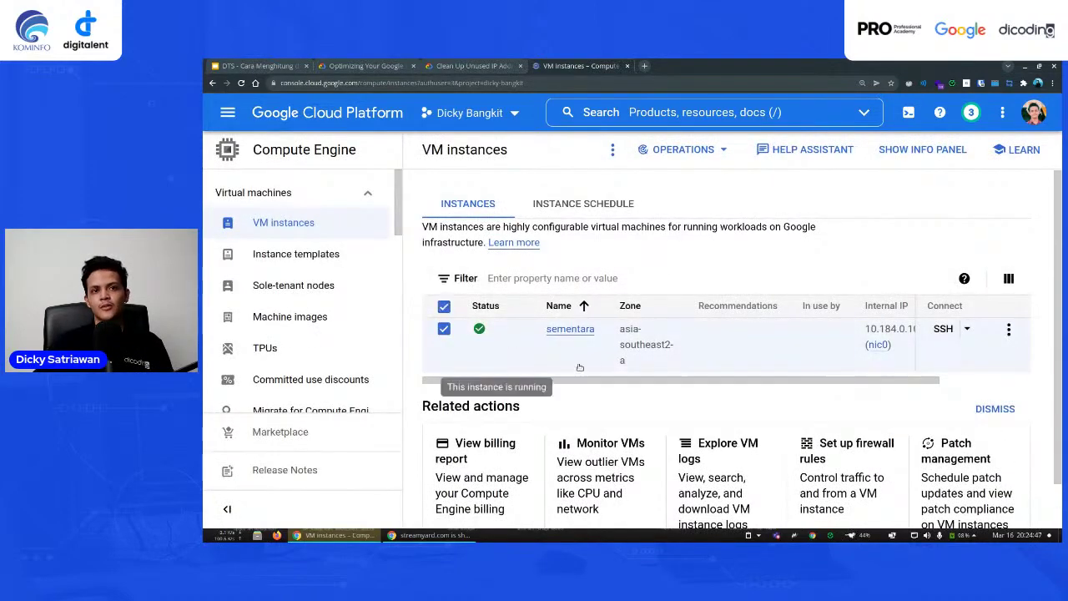
drag(636, 382, 727, 381)
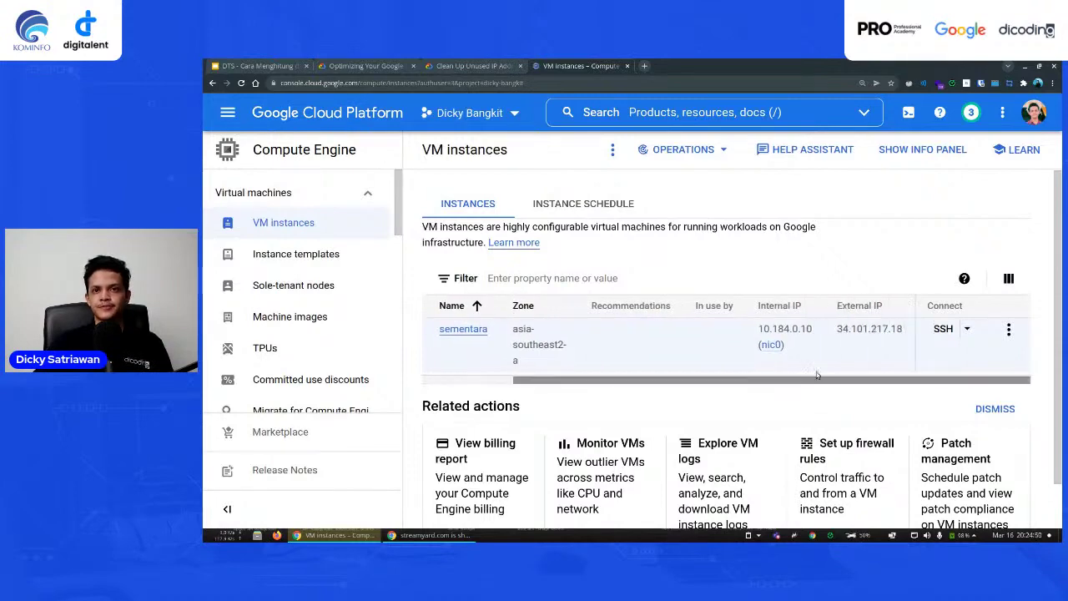
click(1009, 331)
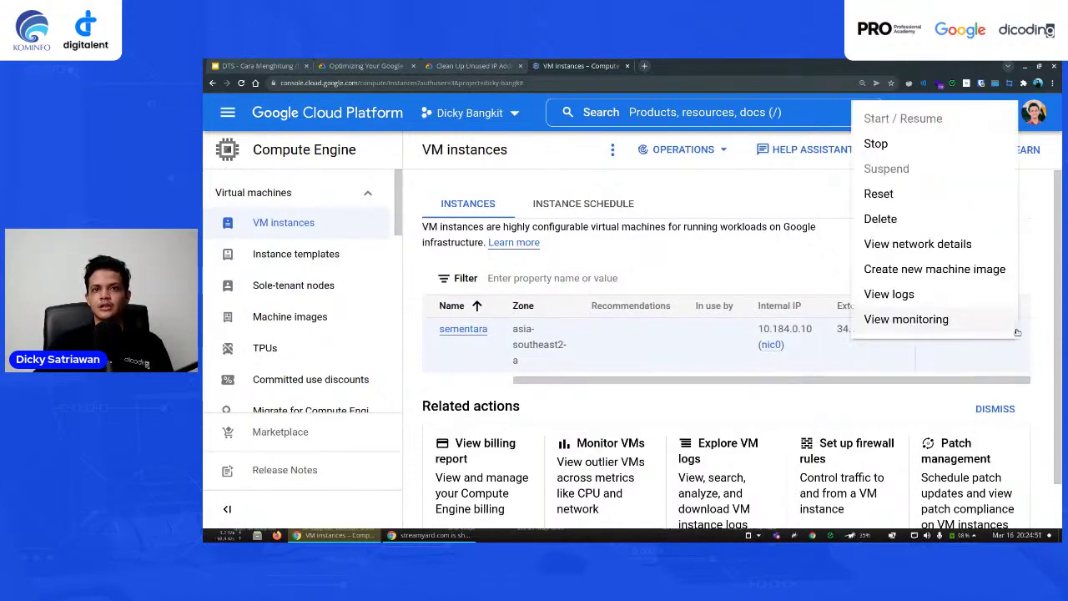
click(950, 219)
click(822, 366)
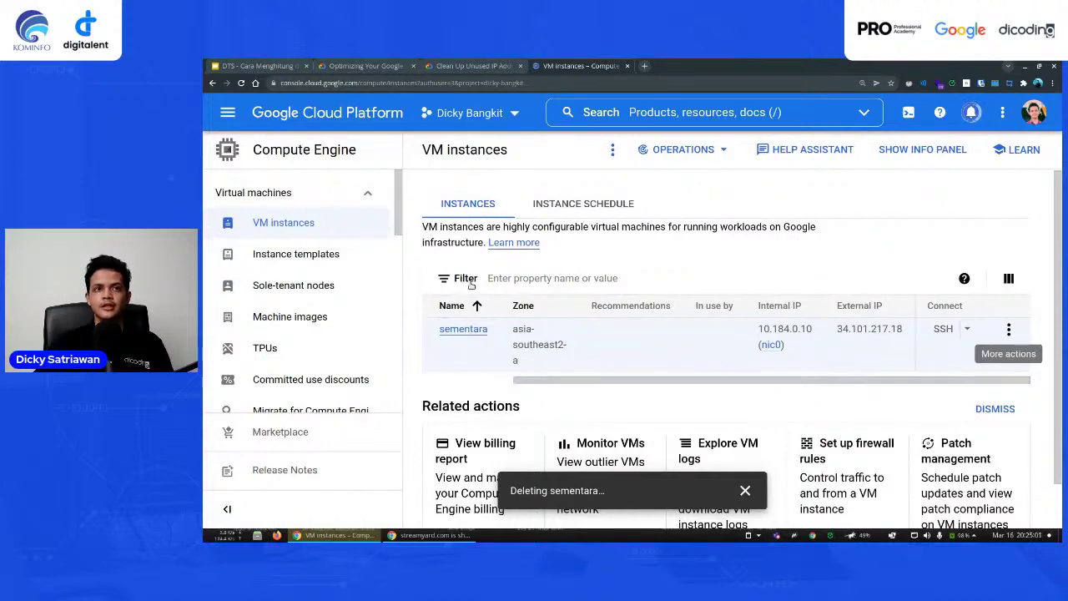
- Reopen the VPC network's External IP addresses page and enlarge it to check the address used by sementara
click(227, 115)
mouse_move(281, 268)
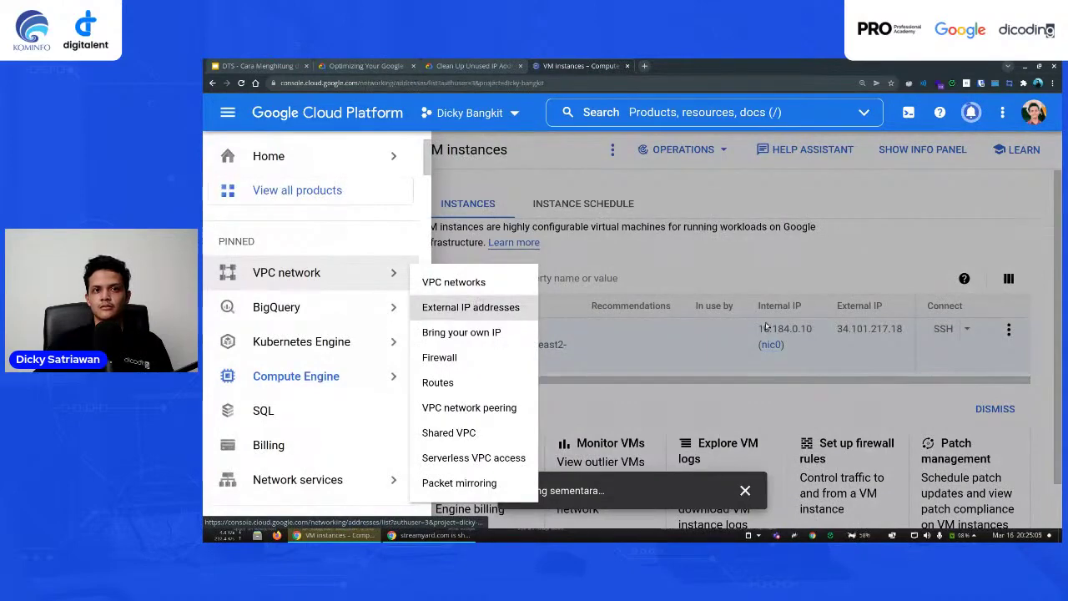
click(471, 307)
key(ctrl+minus)
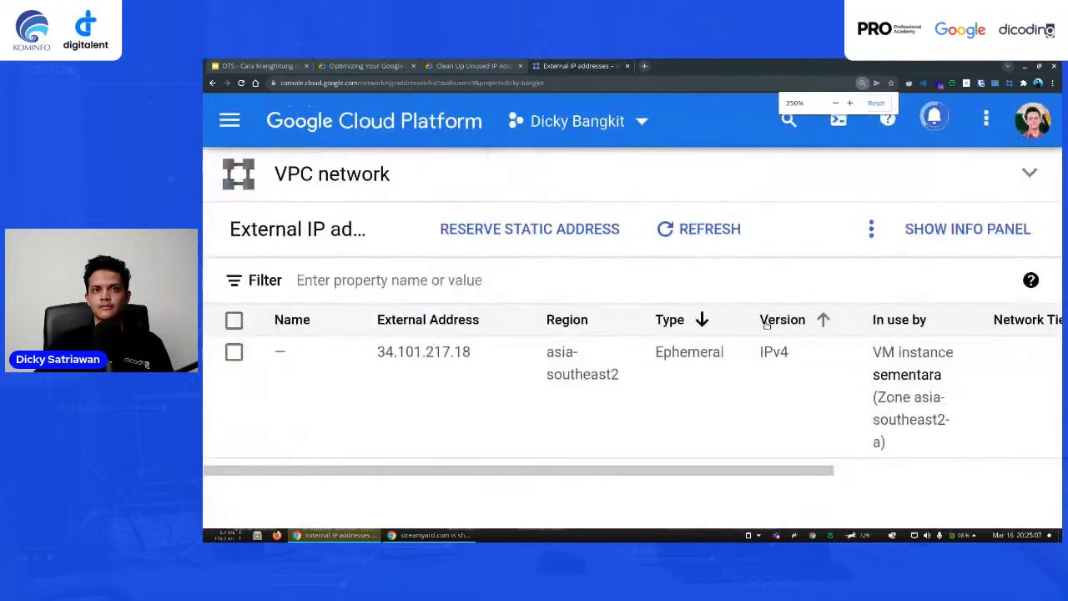
- Check the notifications for the sementara deletion status and refresh the External IP addresses list
key(ctrl+minus)
key(ctrl+plus)
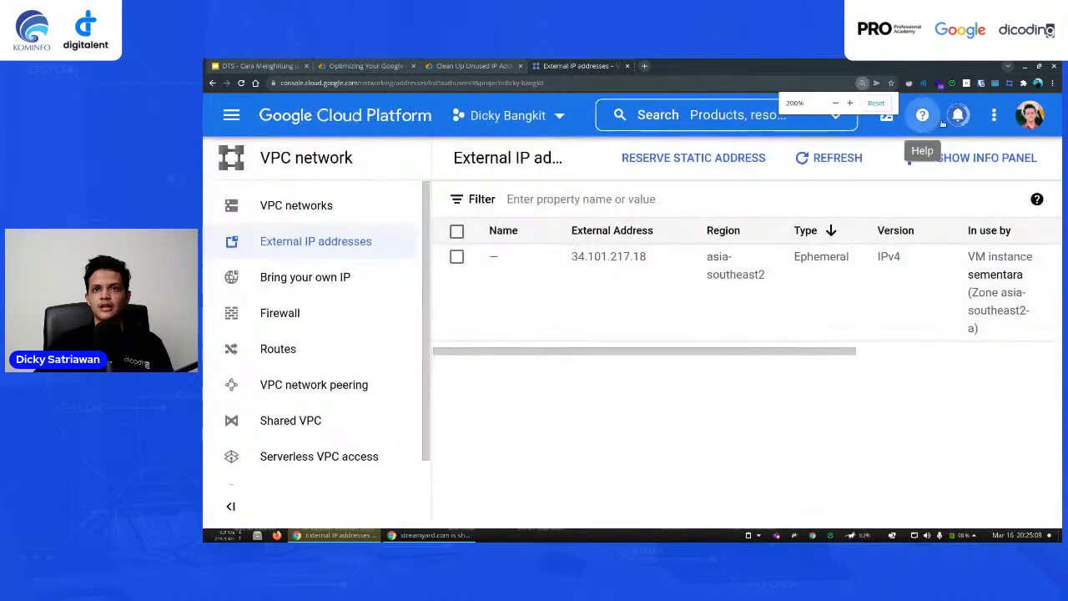
click(956, 116)
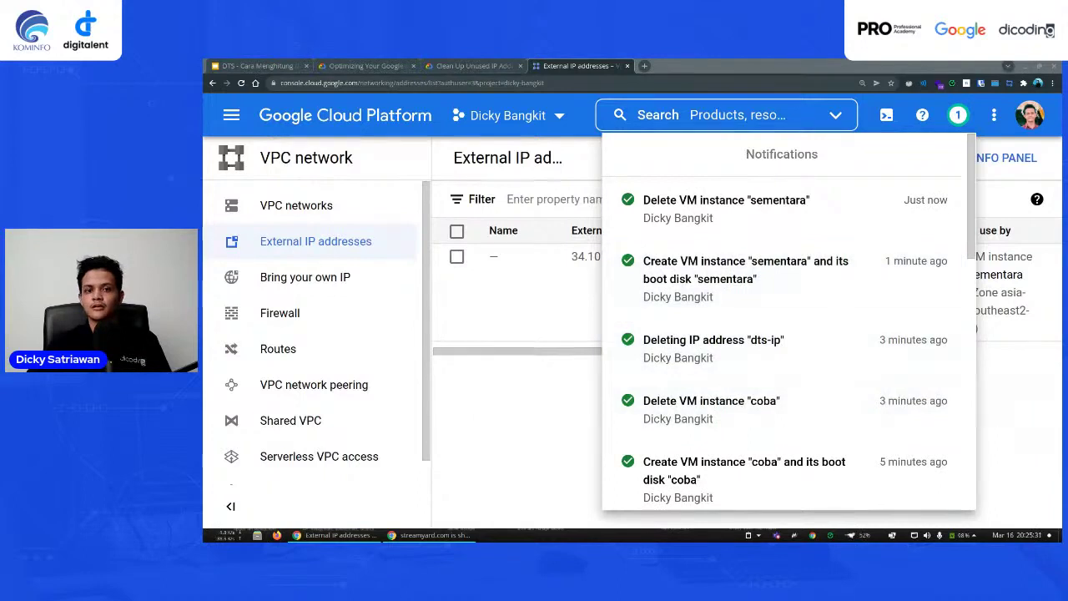
click(551, 202)
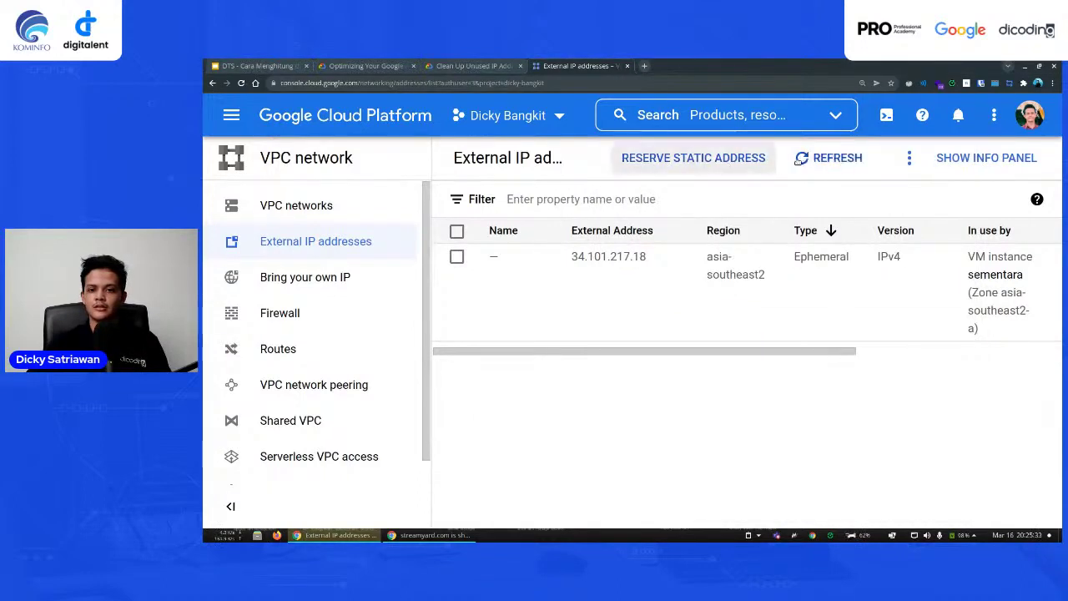
click(822, 159)
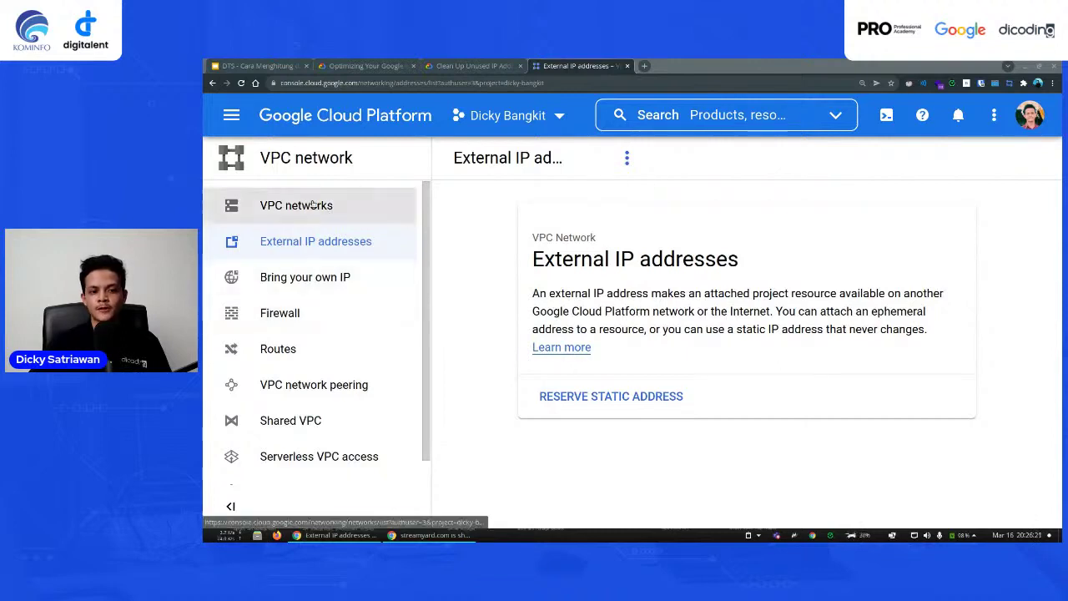
- Open the Billing overview page for the project's billing account
click(233, 116)
scroll(309, 267, down, 3)
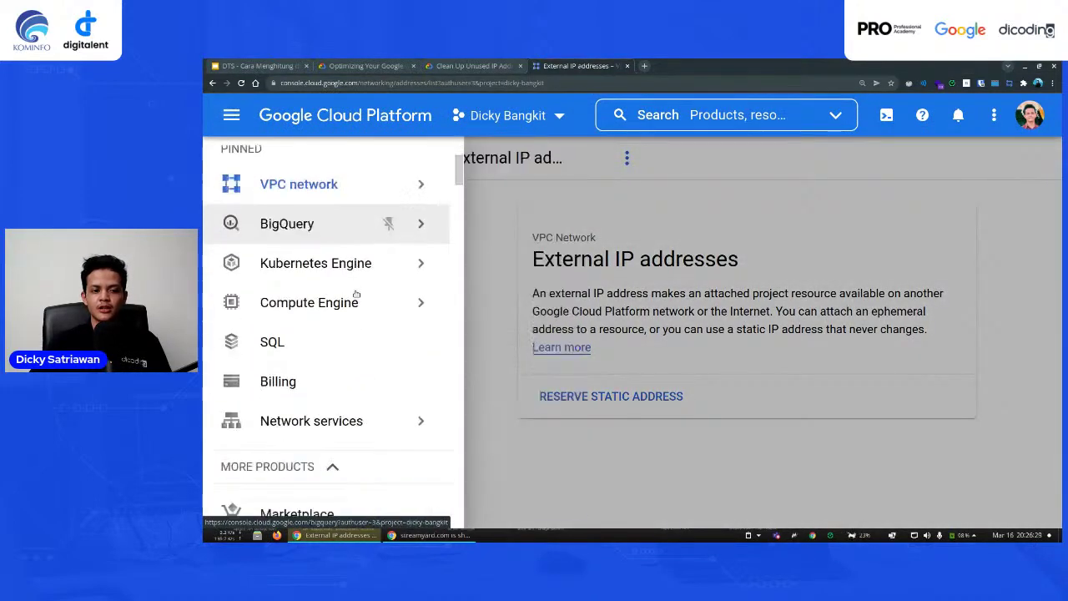
click(667, 320)
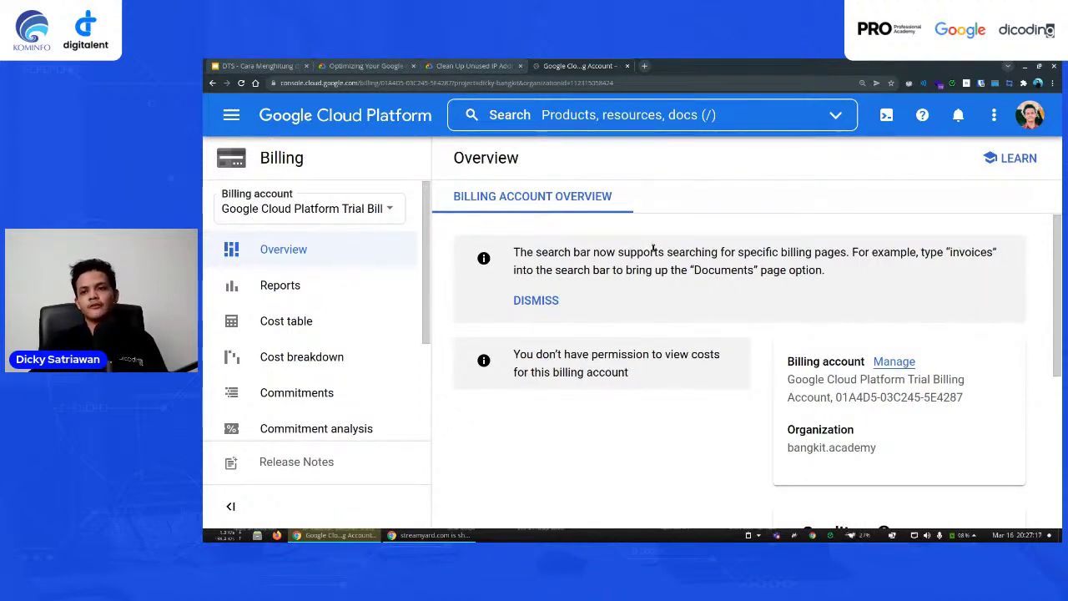
mouse_move(653, 249)
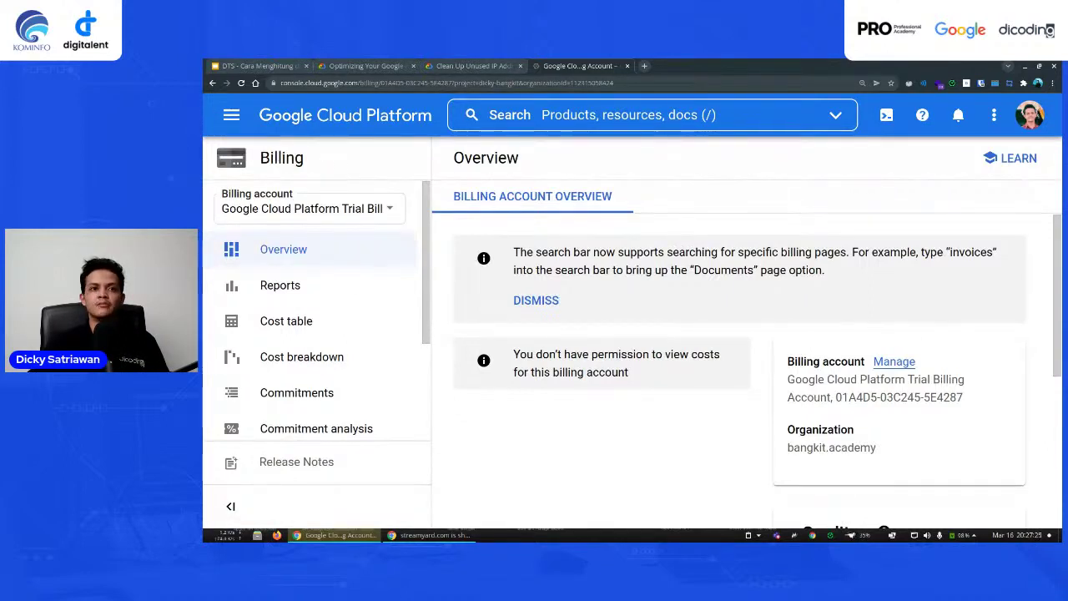
- Return to the Compute Engine VM instances page at 150% zoom and start creating a new instance
click(227, 120)
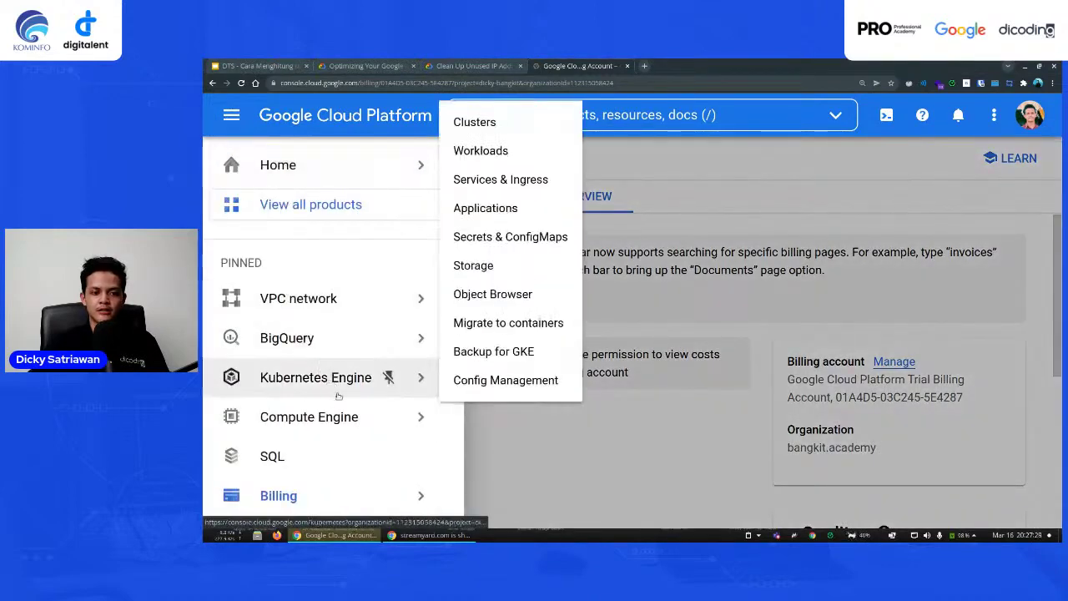
mouse_move(350, 430)
click(532, 158)
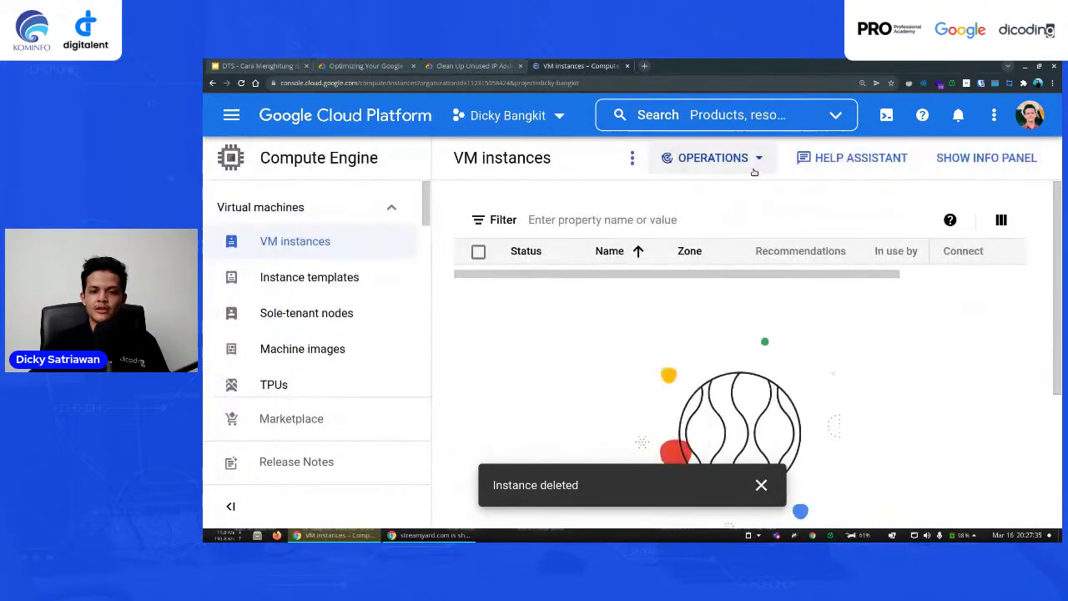
key(ctrl+minus)
key(ctrl+minus)
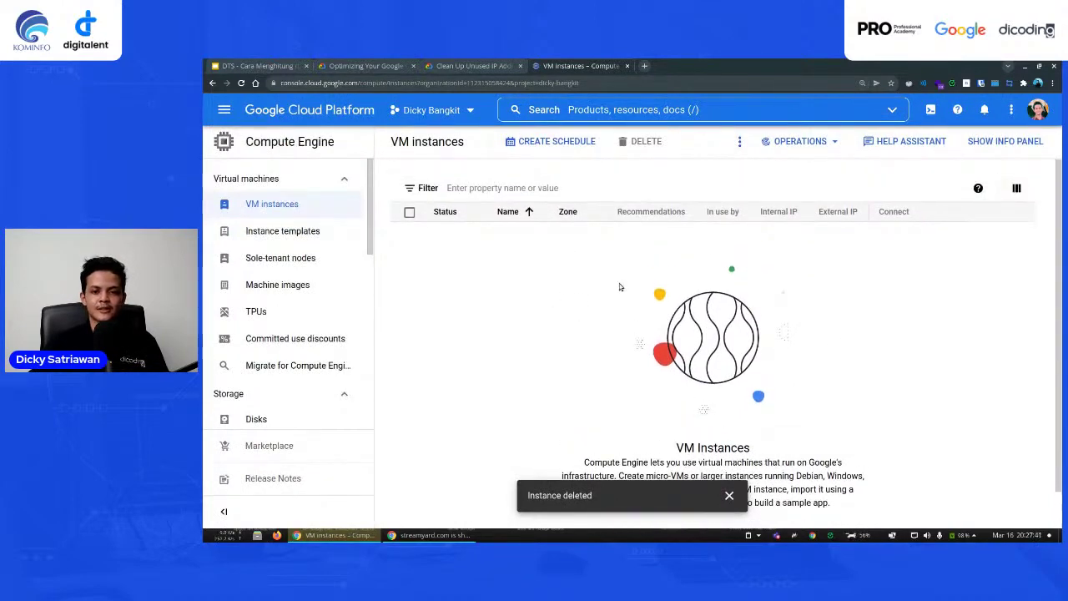
key(ctrl+minus)
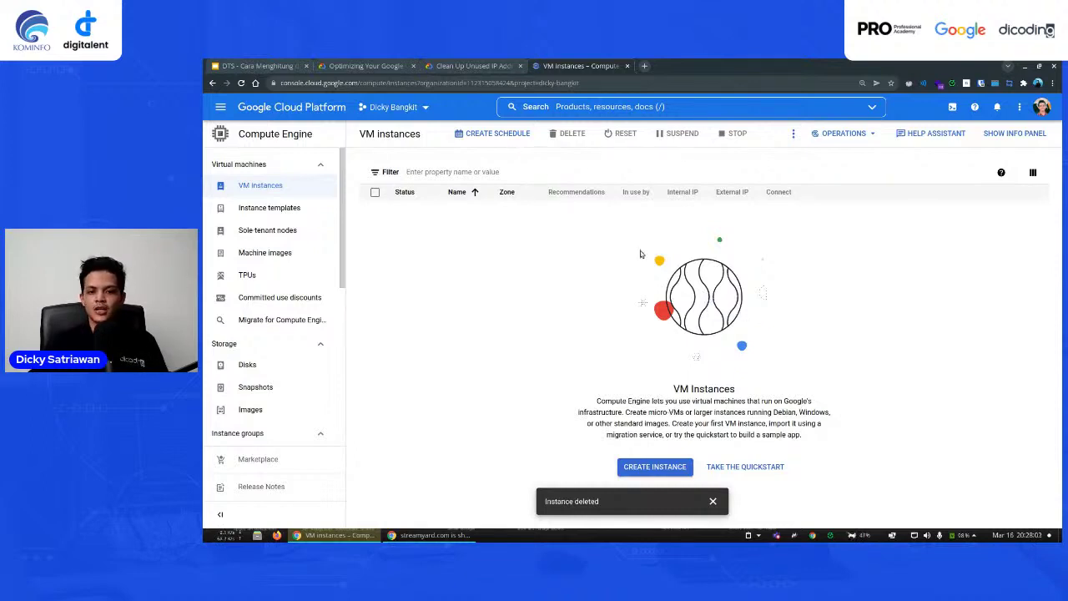
key(ctrl+plus)
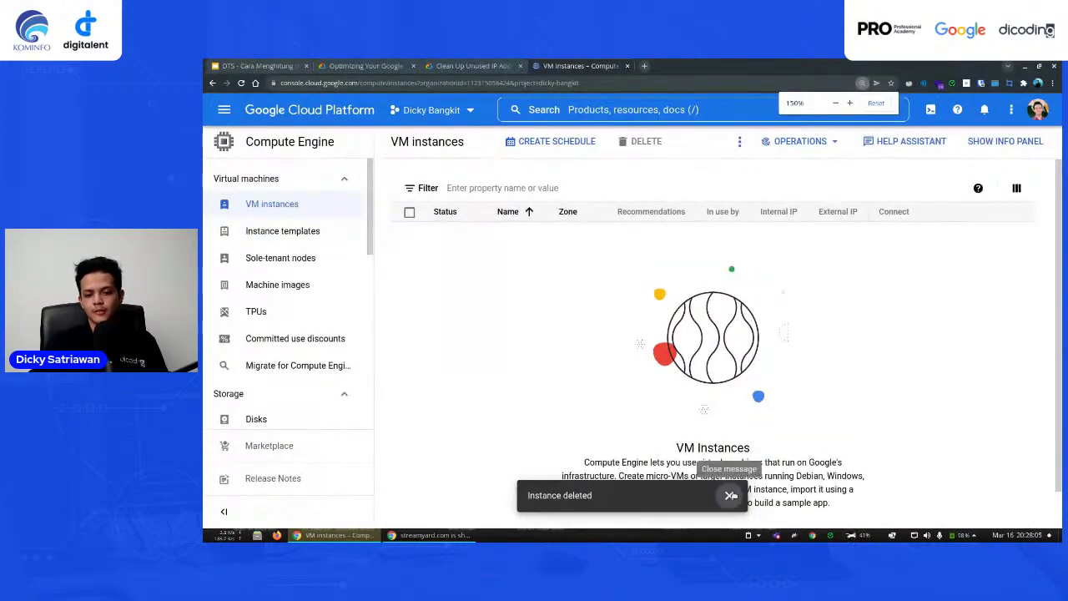
click(654, 502)
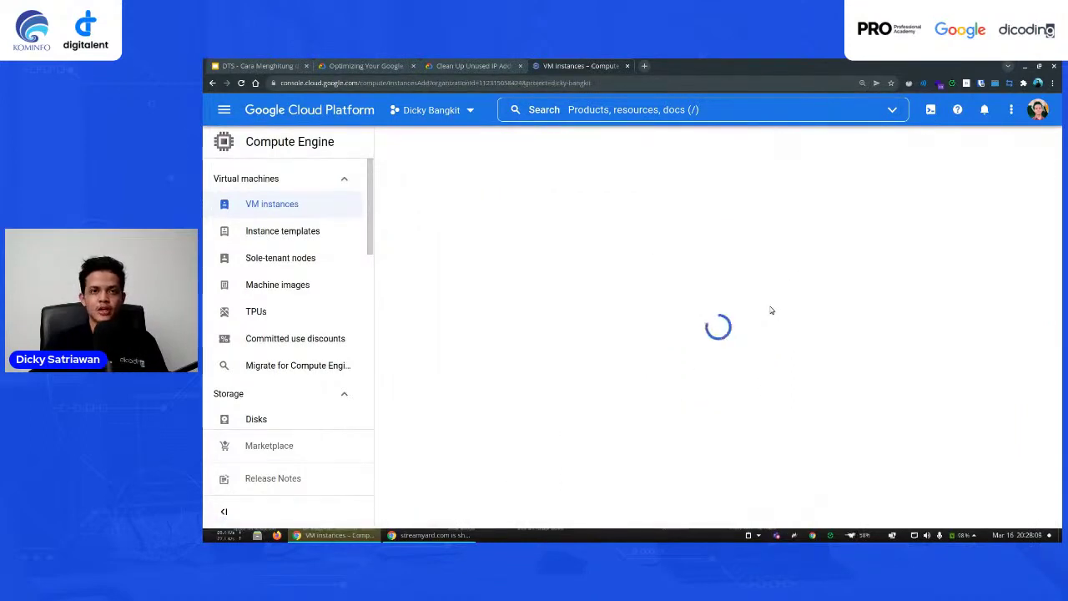
- Expand the new instance's advanced Disks, Security and Management options to reach the availability policy
scroll(576, 357, down, 8)
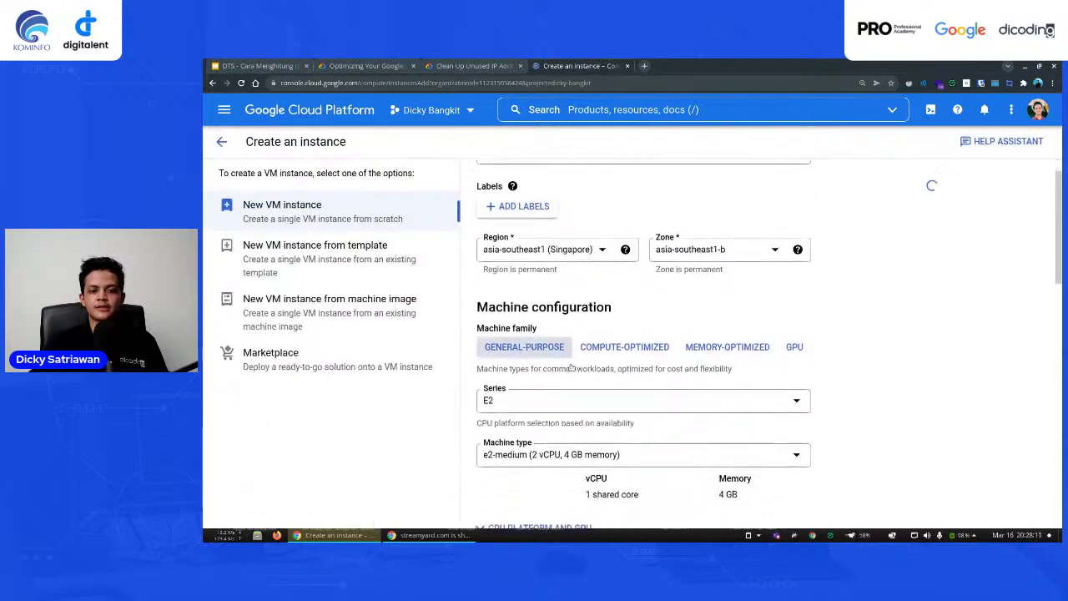
scroll(577, 357, down, 5)
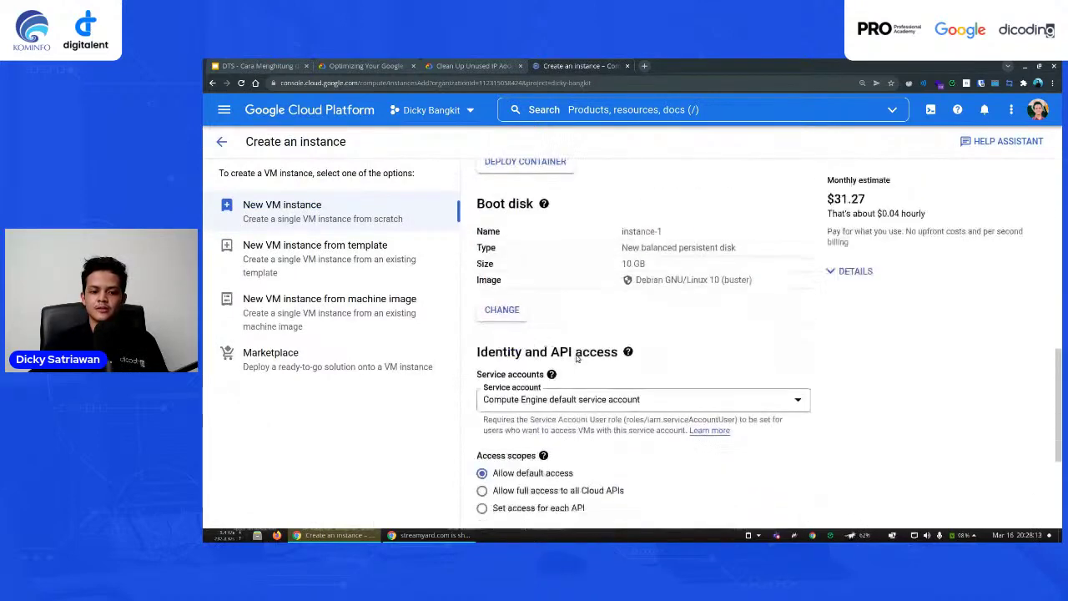
scroll(576, 357, down, 2)
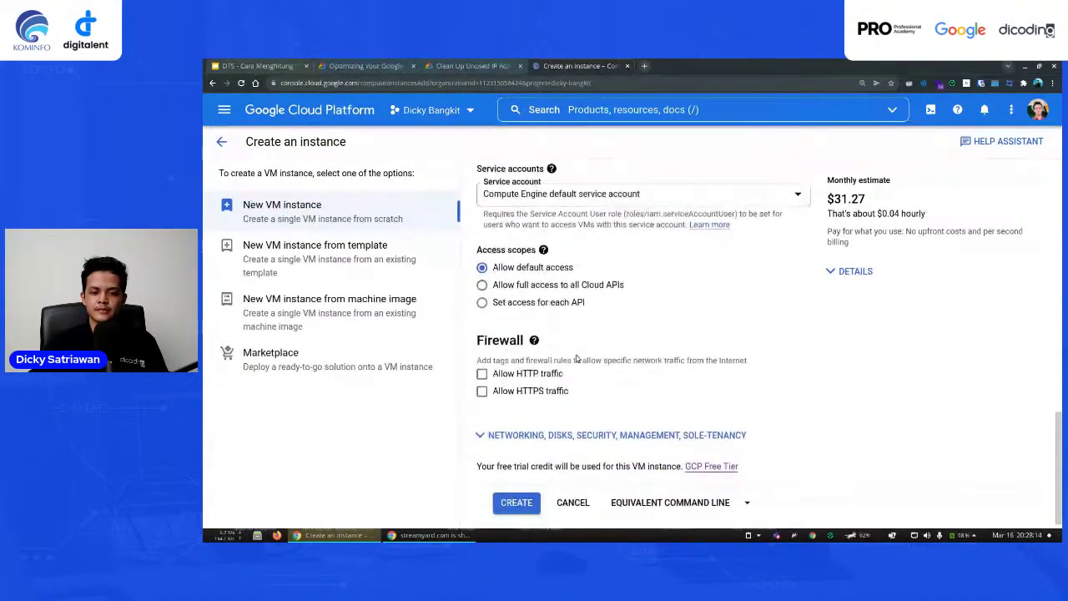
click(608, 432)
scroll(607, 436, down, 1)
click(563, 326)
click(535, 268)
scroll(587, 321, down, 5)
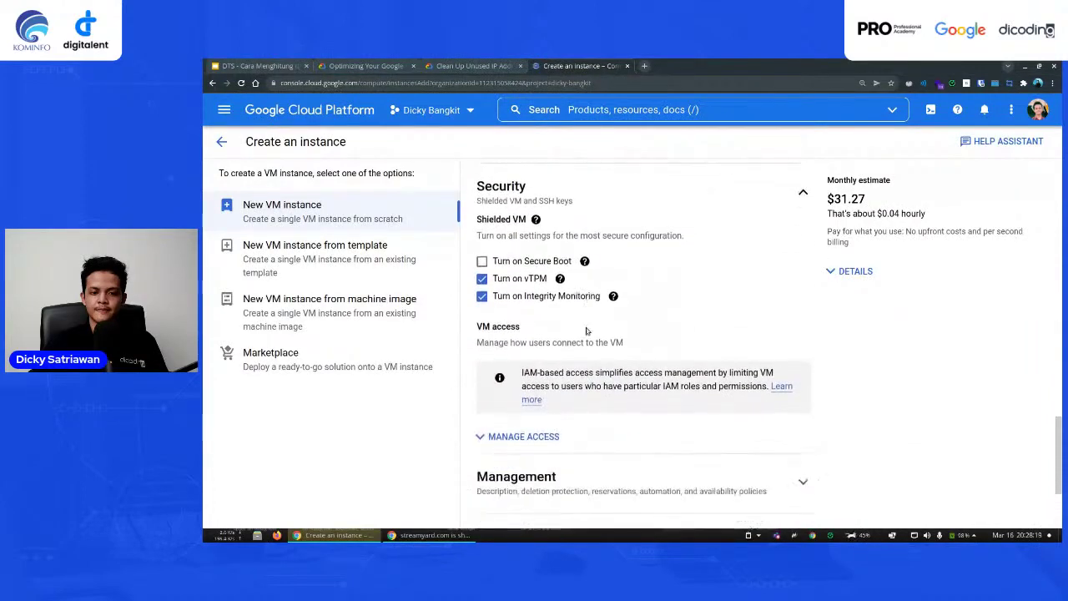
click(597, 334)
scroll(598, 338, down, 4)
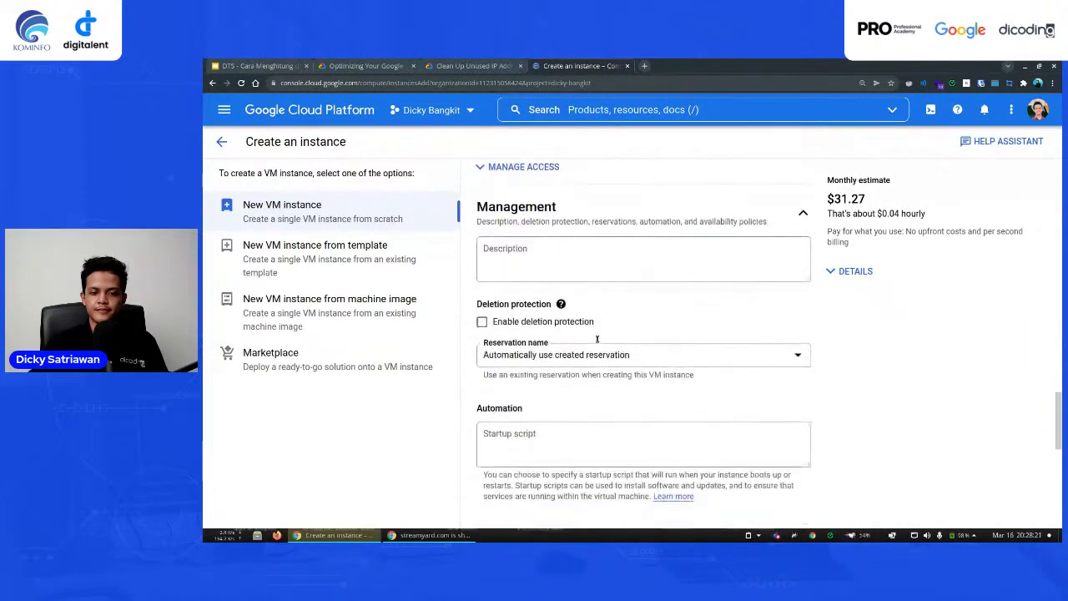
scroll(598, 339, down, 1)
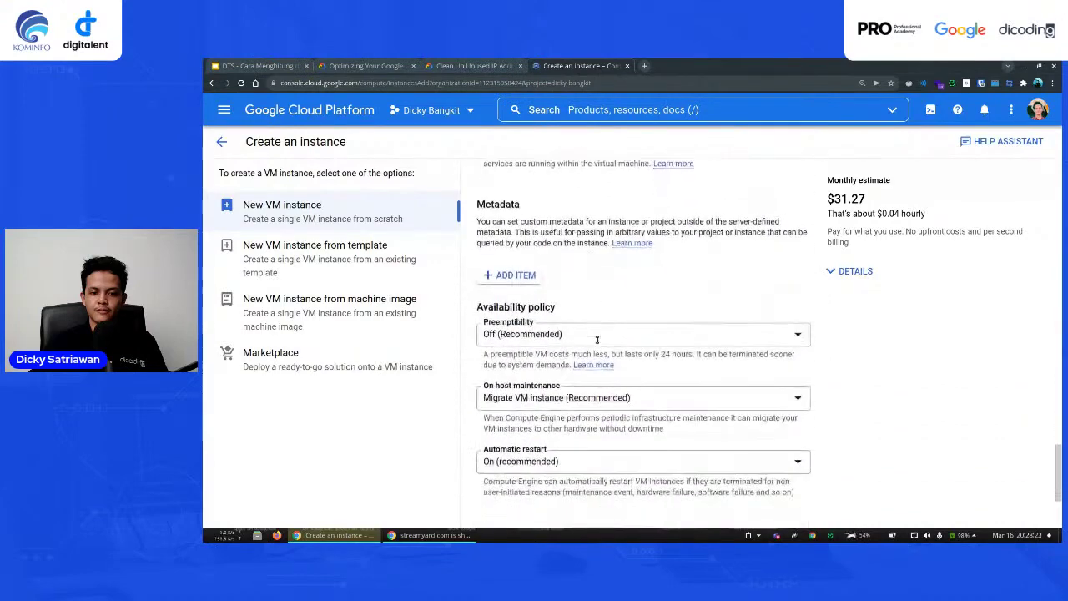
- Set Preemptibility to On in the availability policy and check the monthly estimate
click(613, 338)
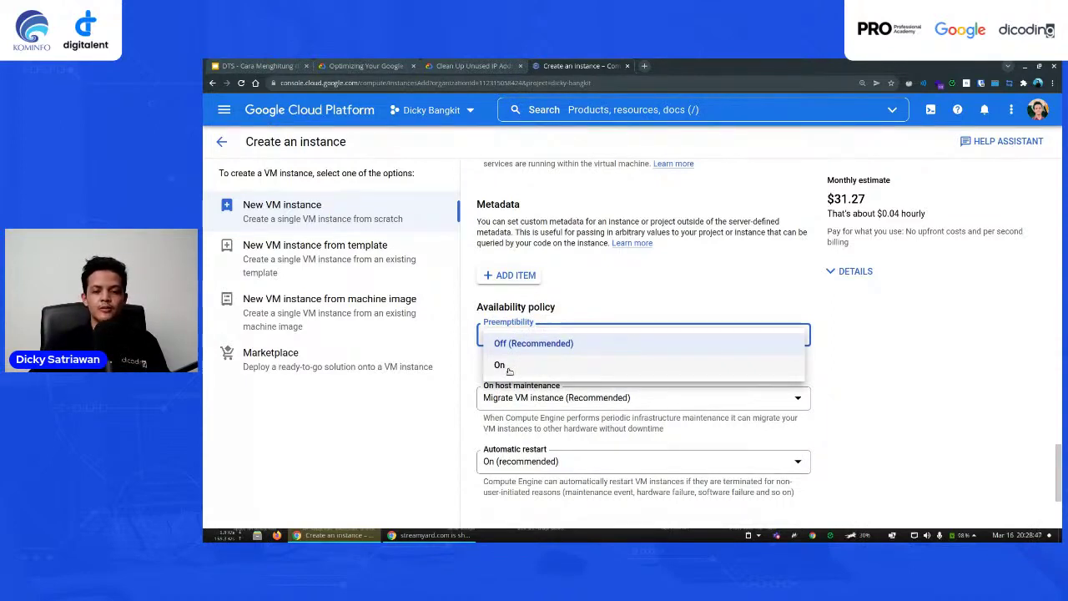
click(504, 366)
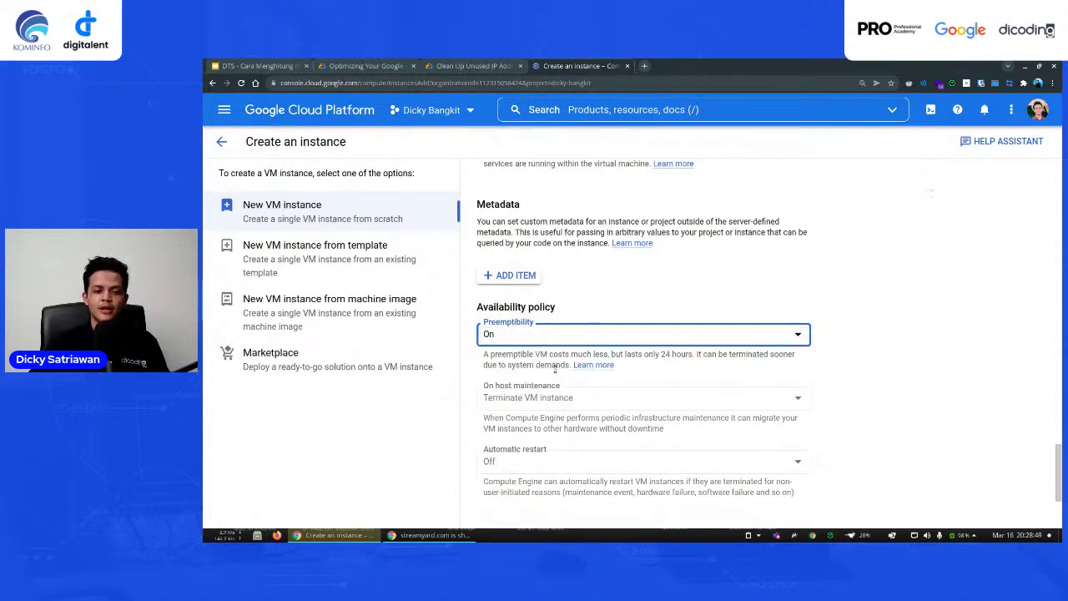
mouse_move(632, 354)
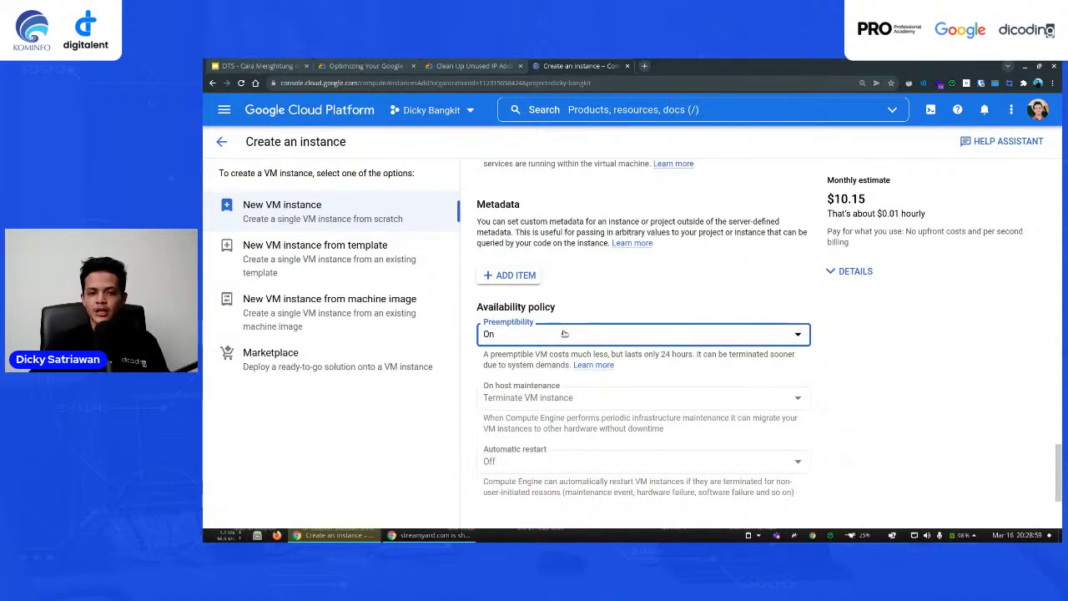
drag(834, 198, 866, 199)
- Switch Preemptibility to Off (Recommended) to compare the monthly estimate, and set it back to On
click(676, 334)
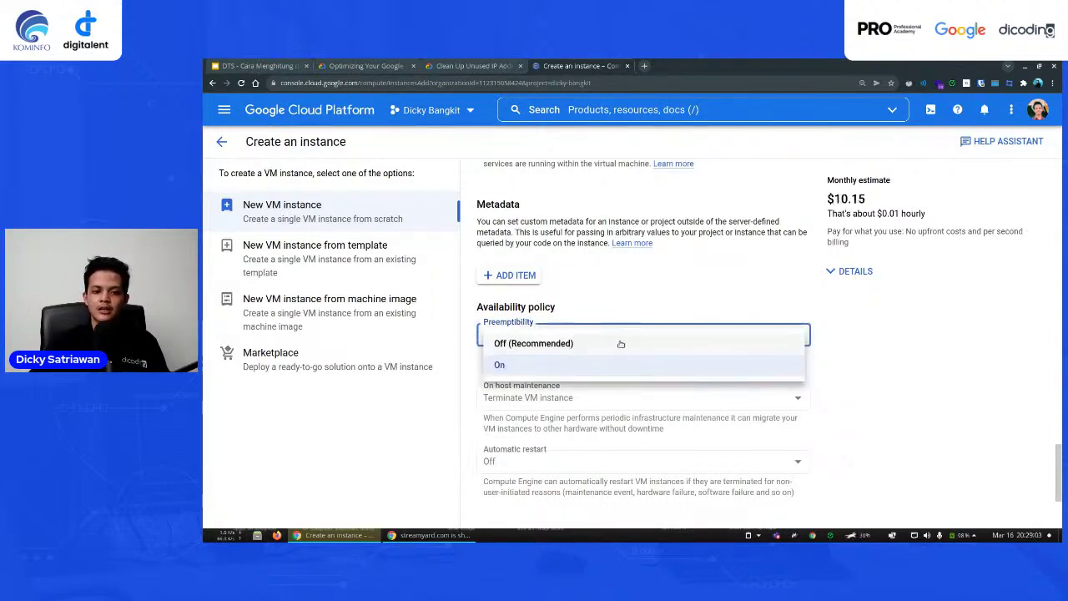
click(621, 341)
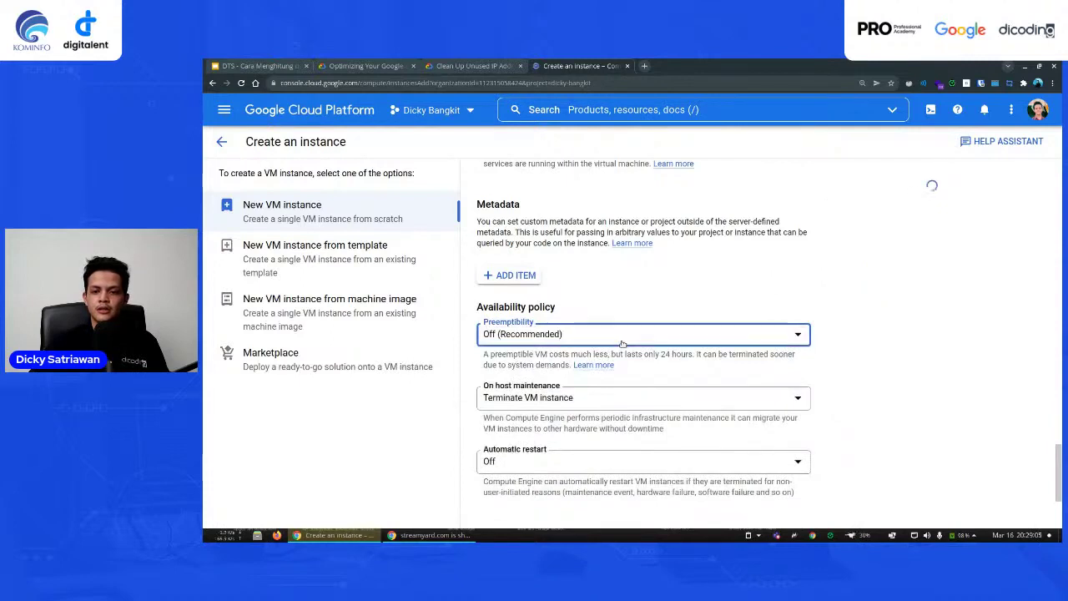
drag(835, 201, 866, 200)
click(642, 334)
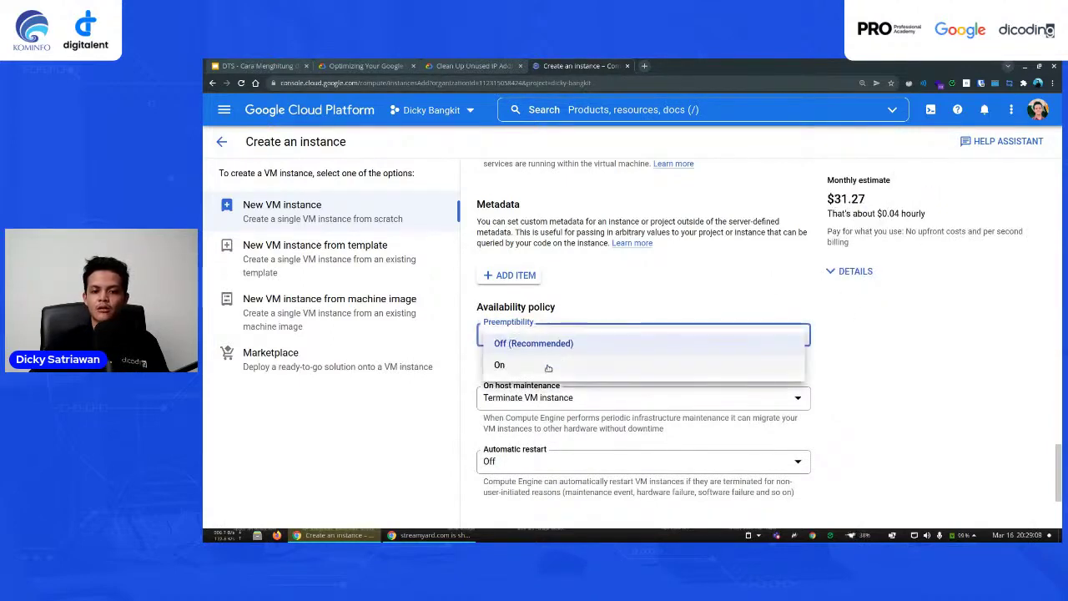
click(501, 365)
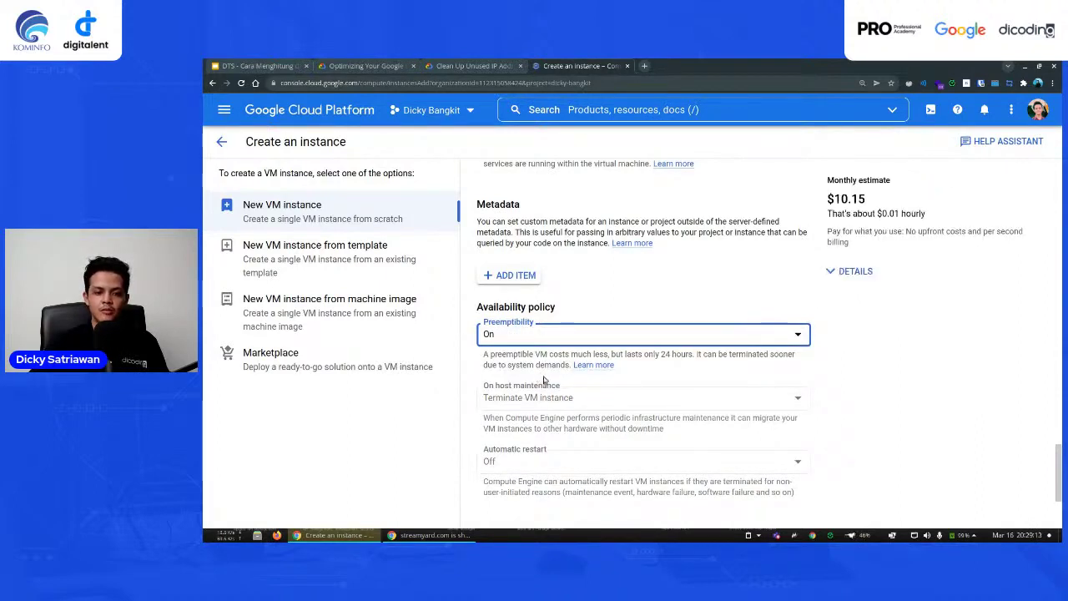
- Highlight the note under Preemptibility about the cost and 24-hour lifetime of preemptible VMs
drag(483, 353, 624, 336)
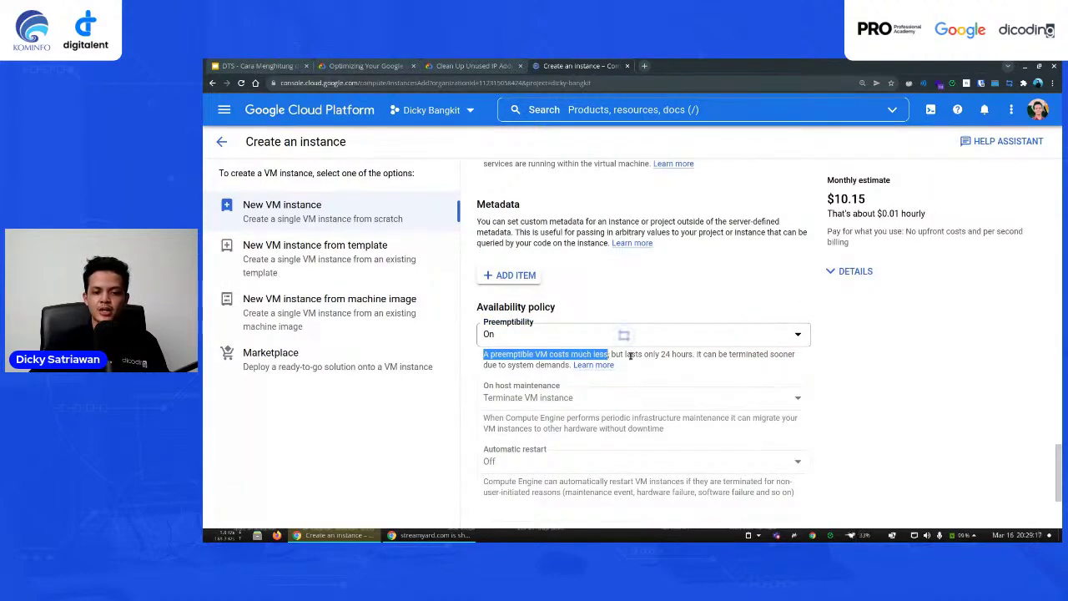
click(659, 356)
double_click(655, 353)
click(695, 403)
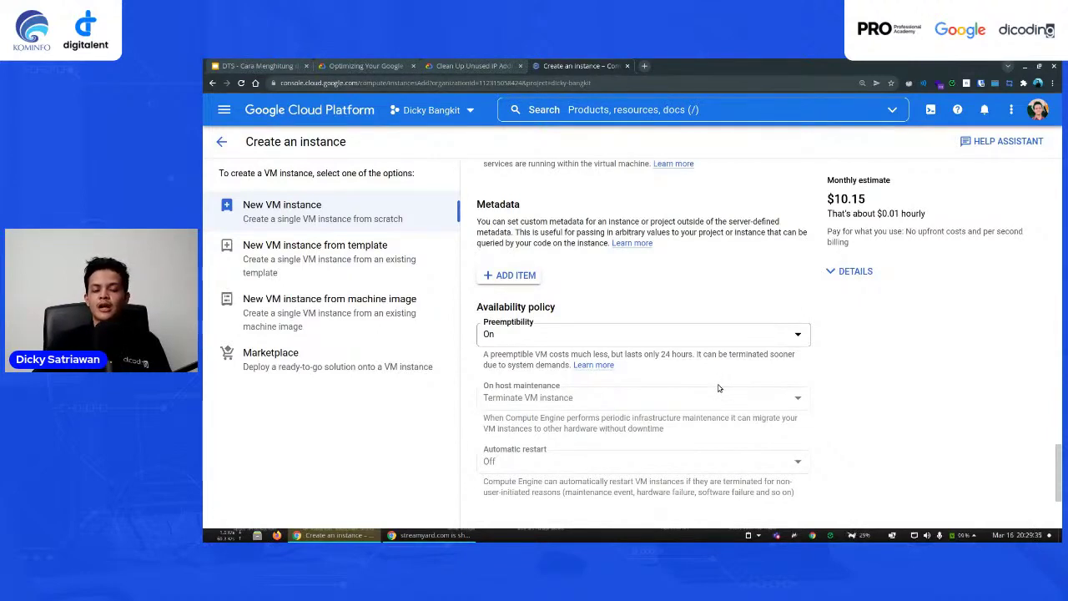
- Expand the monthly estimate details and highlight the 10 GB balanced persistent disk item
click(716, 340)
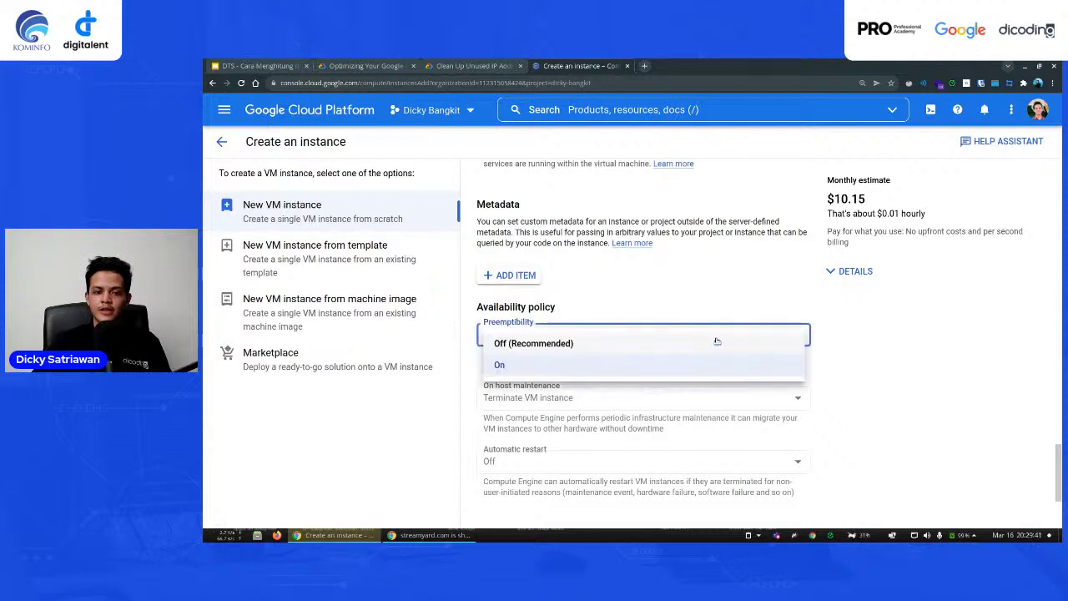
click(853, 276)
click(853, 275)
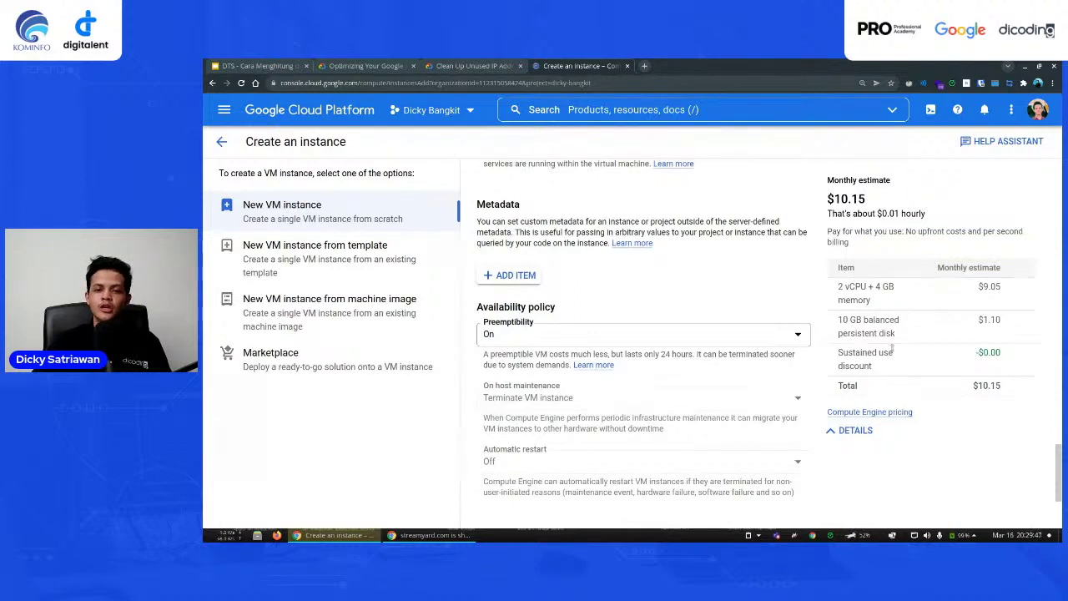
drag(942, 348, 844, 308)
drag(902, 338, 837, 328)
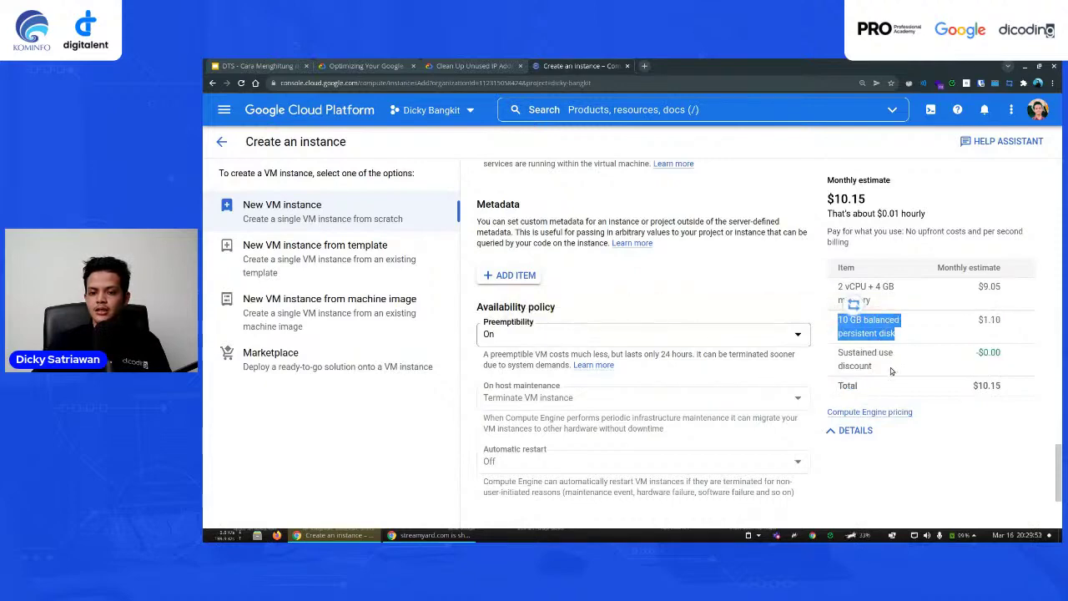
- Look through the instance form to examine the boot disk settings and the options for additional disks
scroll(868, 366, down, 1)
scroll(584, 300, up, 10)
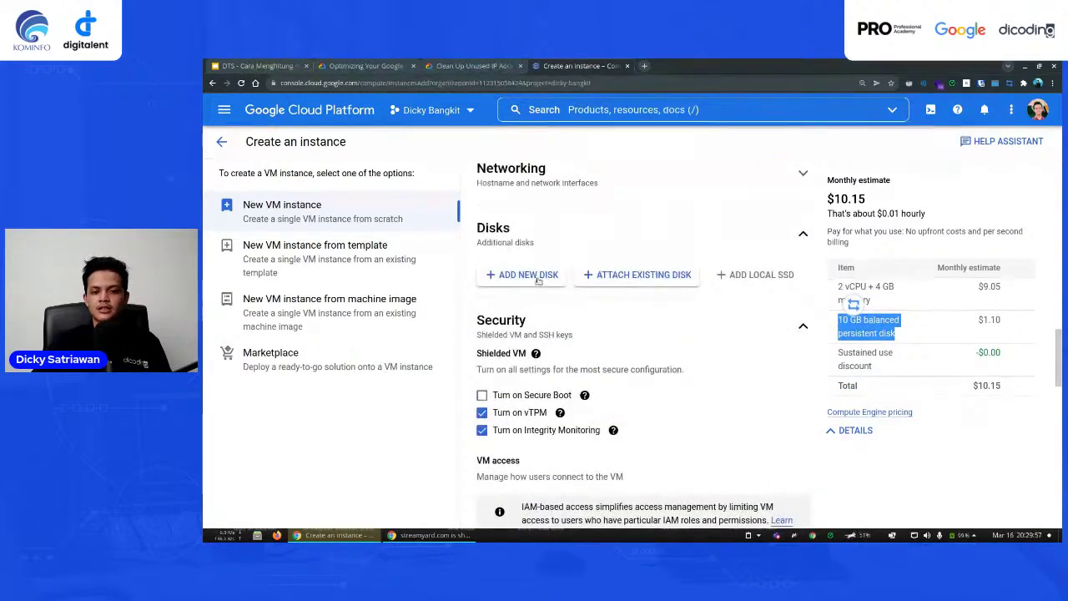
scroll(509, 384, up, 3)
scroll(508, 374, down, 6)
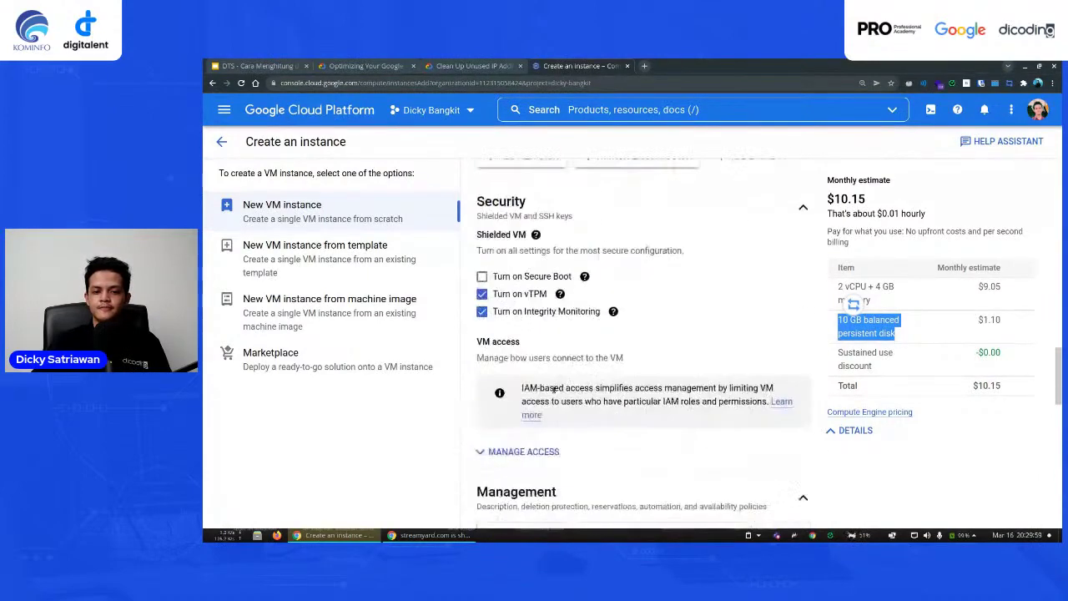
scroll(554, 391, up, 3)
scroll(555, 391, up, 10)
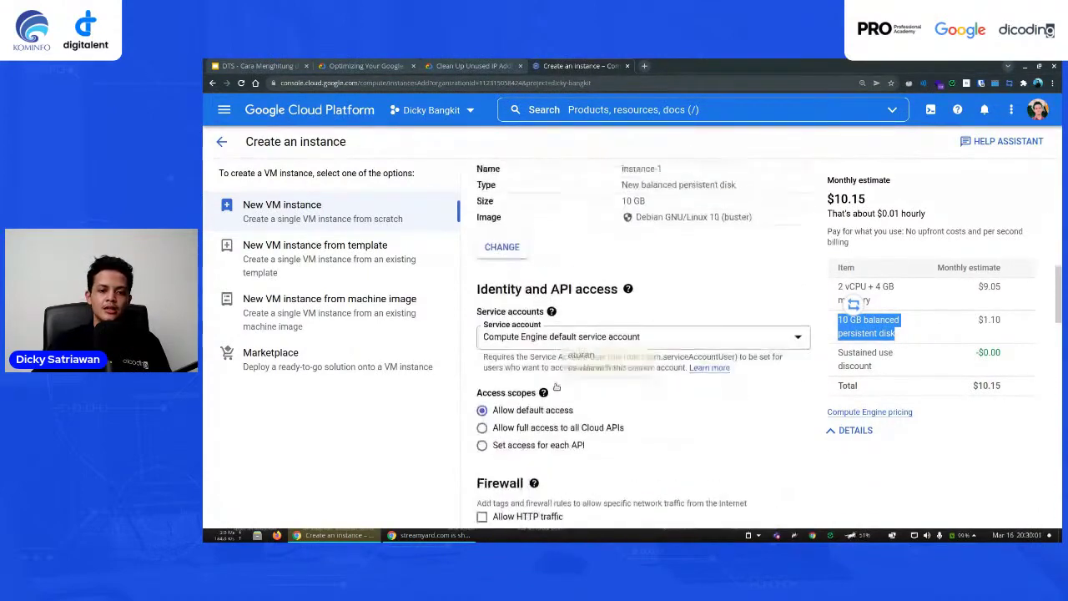
scroll(556, 385, down, 2)
scroll(556, 386, down, 8)
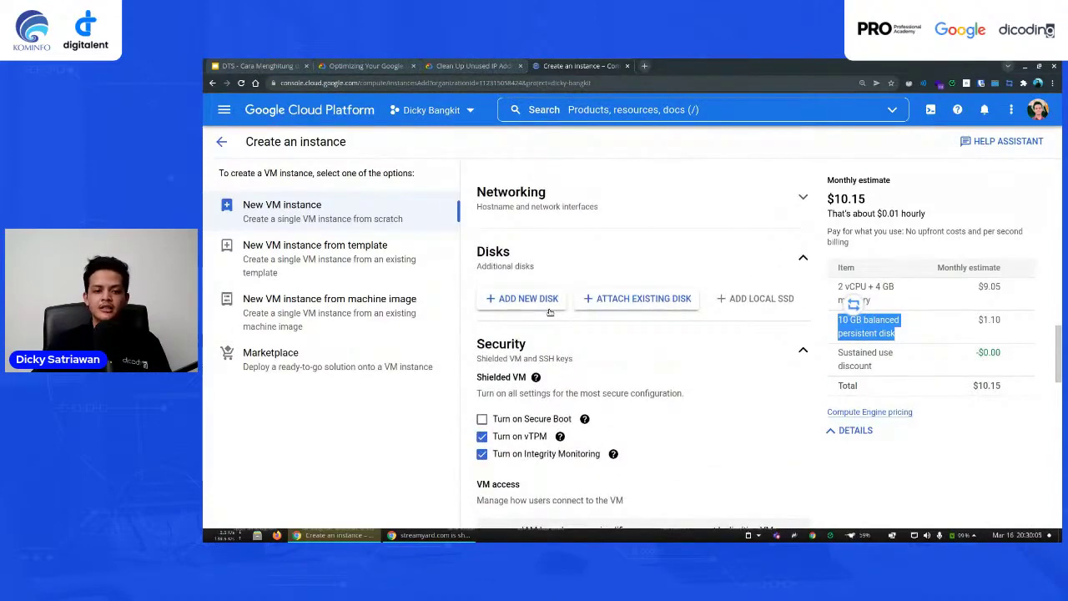
- Open the new instance's boot disk settings for editing and set the disk size to 1000 GB
scroll(543, 312, up, 15)
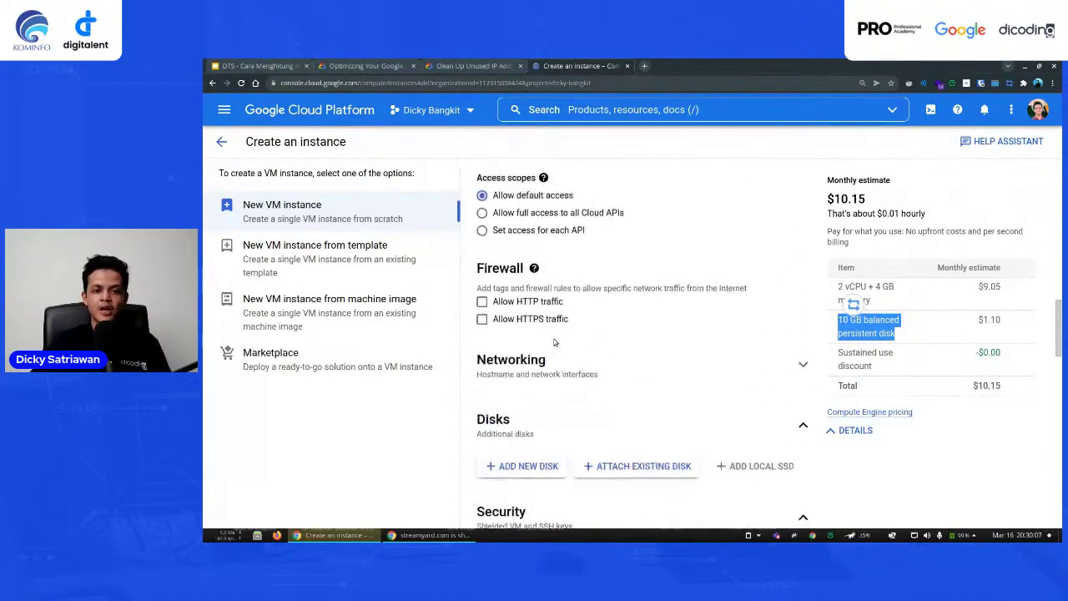
scroll(554, 342, up, 4)
scroll(534, 342, down, 8)
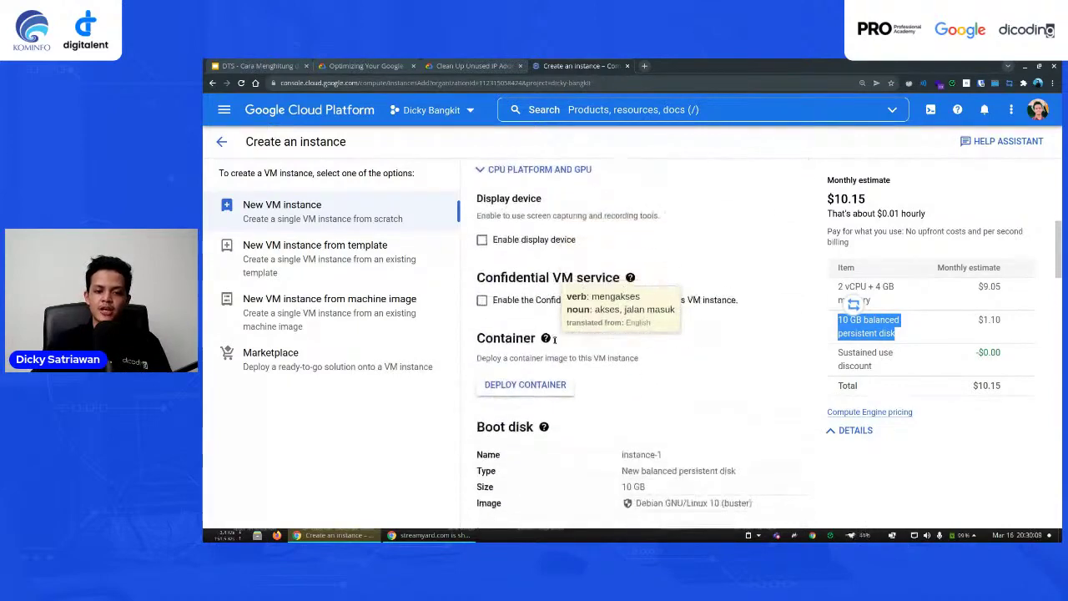
click(505, 341)
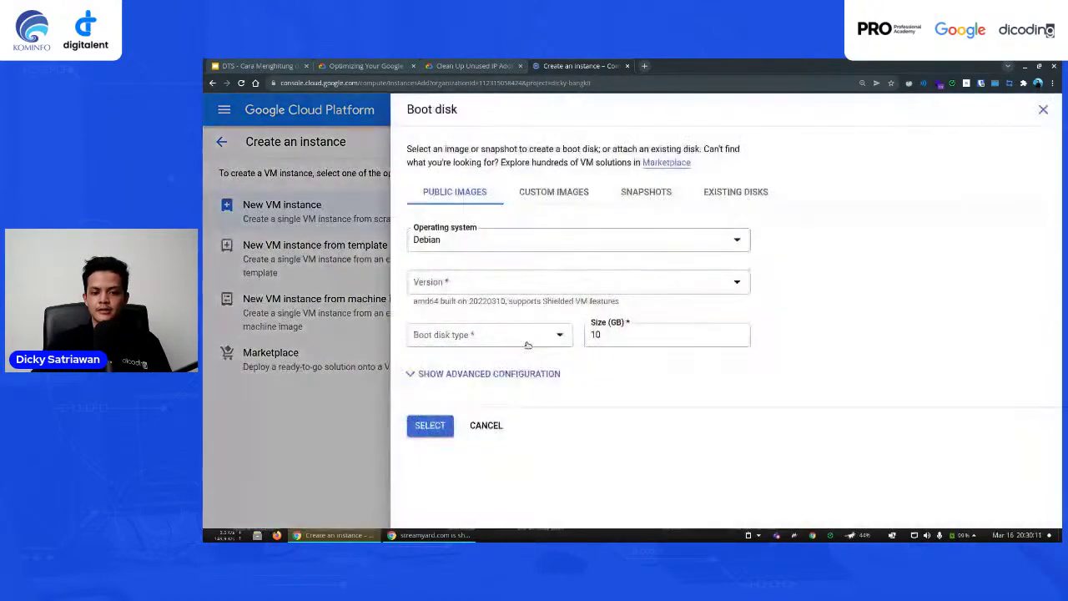
drag(649, 341, 569, 342)
key(BackSpace)
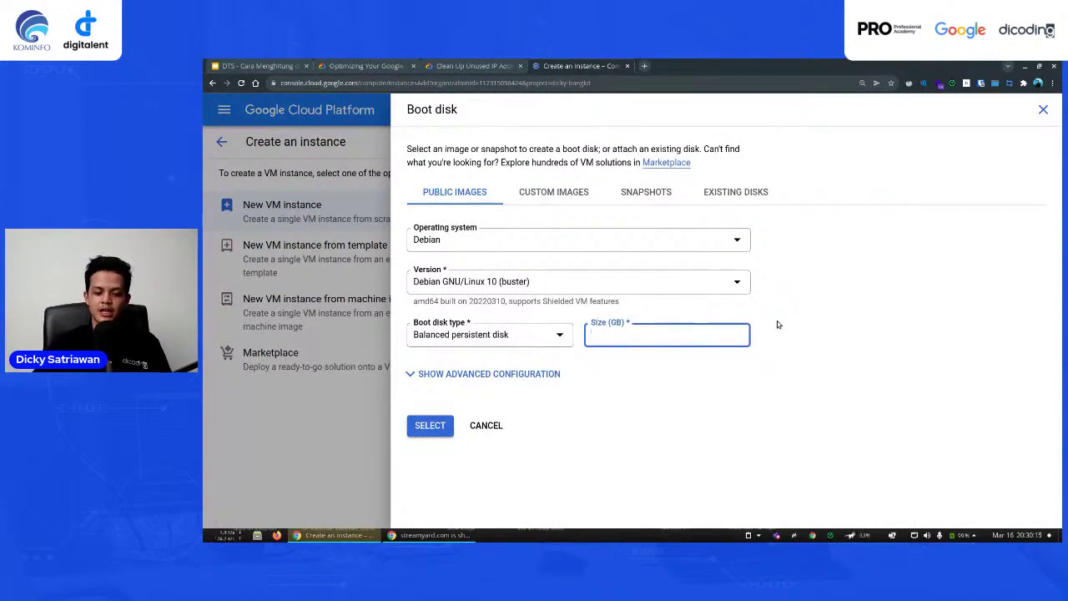
text(66666)
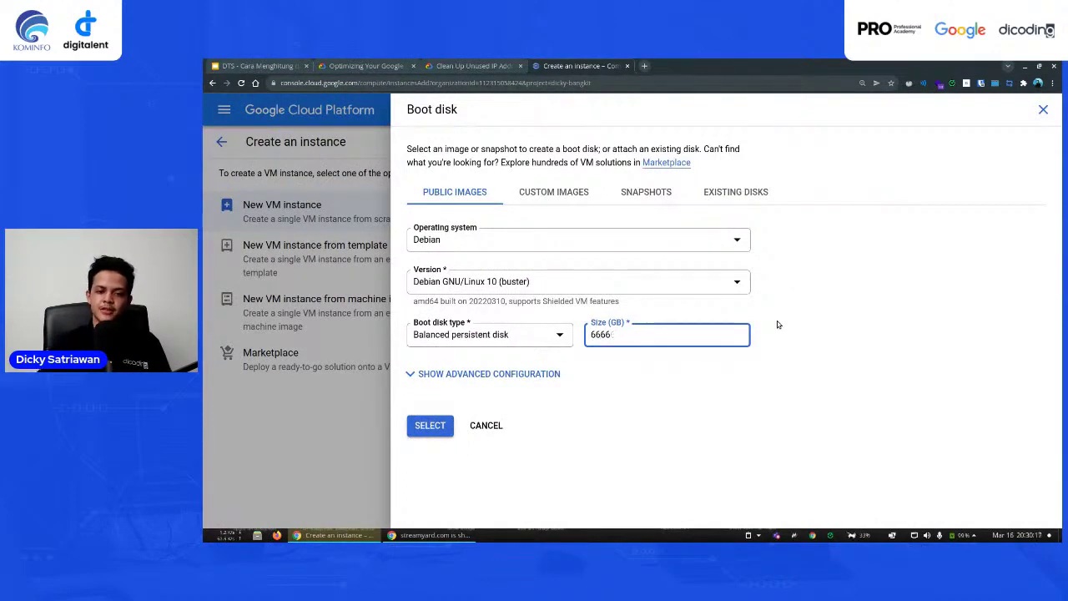
key(BackSpace)
key(BackSpace)
key(BackSpace)
key(BackSpace)
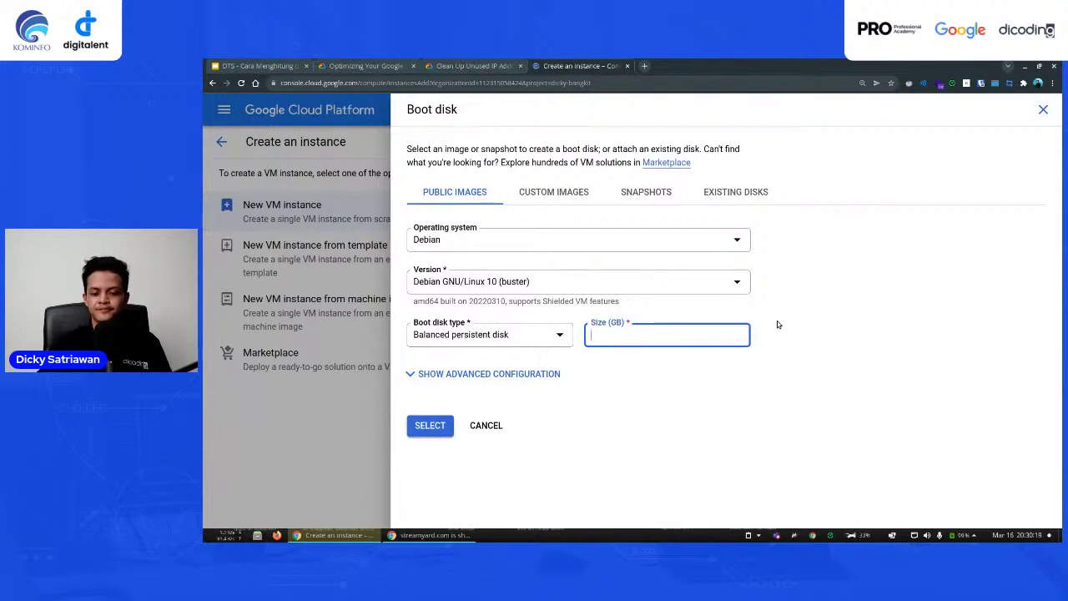
text(1000)
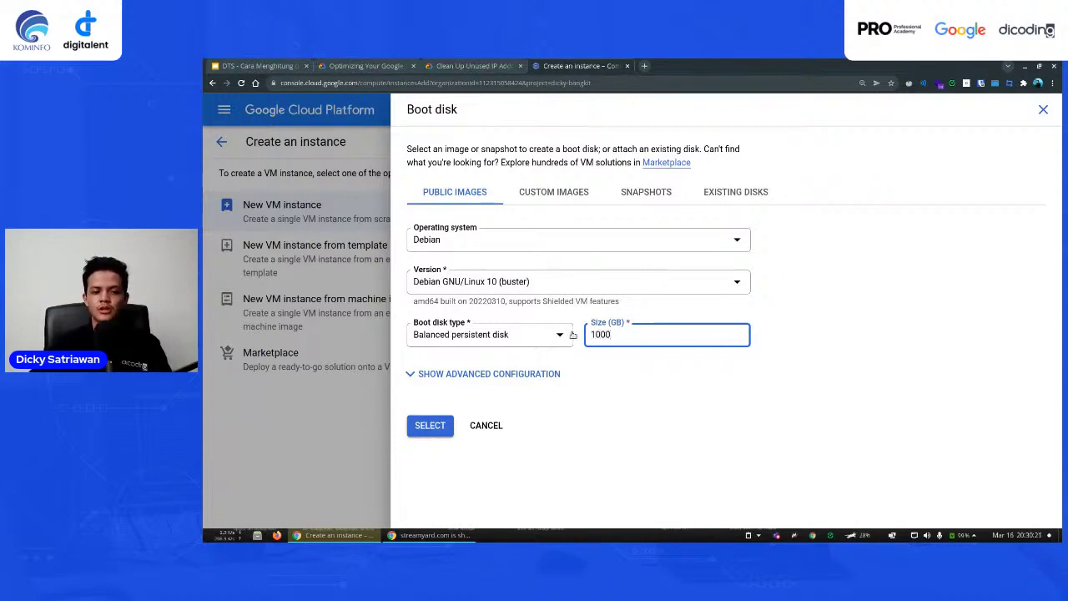
- Change the boot disk type to SSD persistent disk and apply the boot disk settings
click(510, 334)
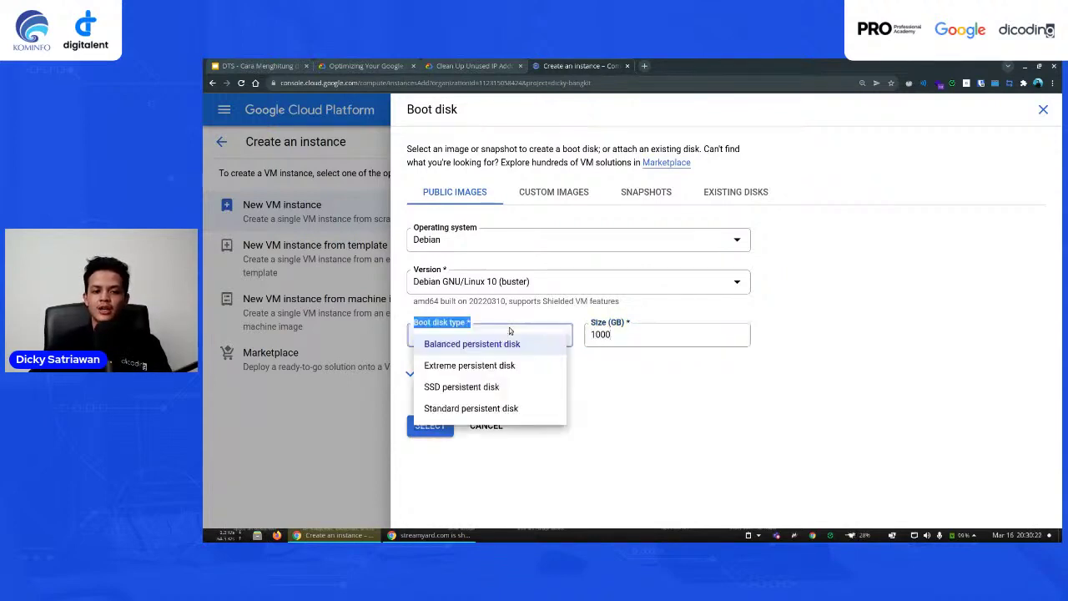
click(495, 389)
click(431, 426)
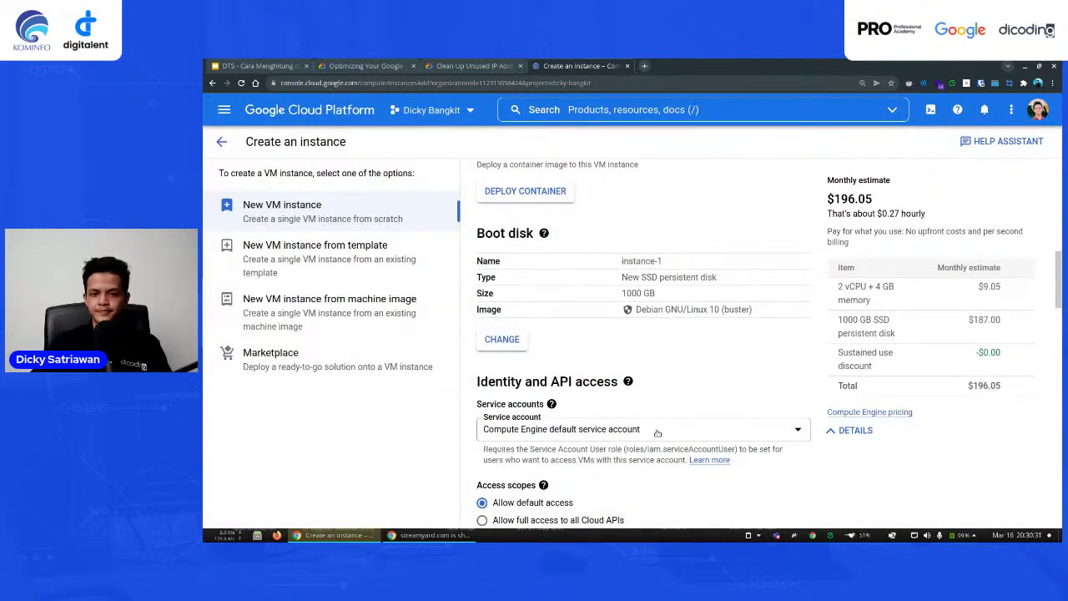
- Highlight the 1000 GB SSD persistent disk item and its cost in the monthly estimate, and review the boot disk's type and size settings
drag(901, 336, 836, 321)
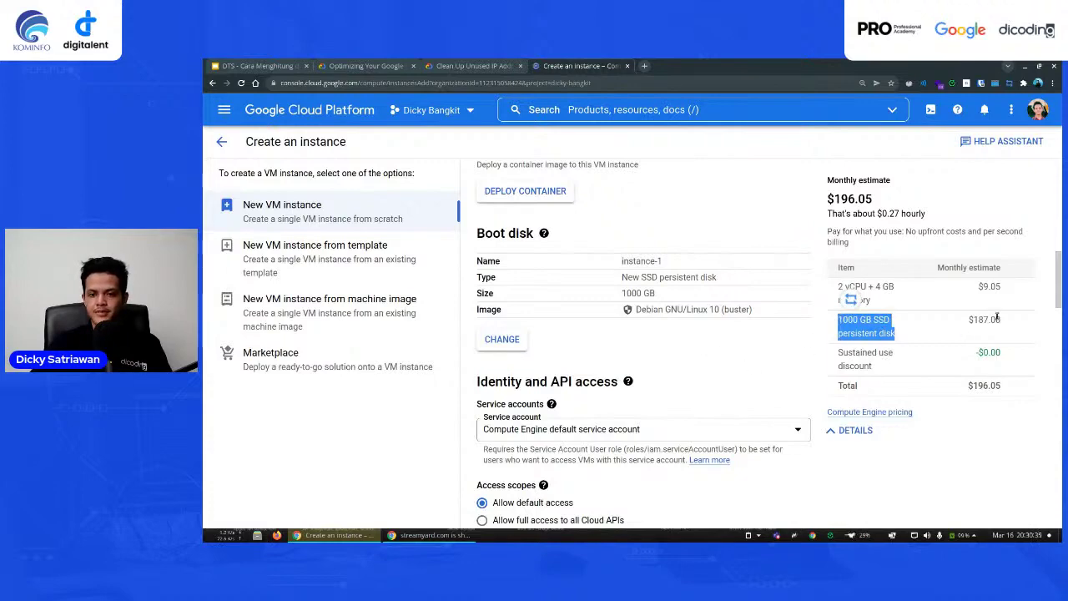
drag(967, 323, 935, 414)
click(975, 349)
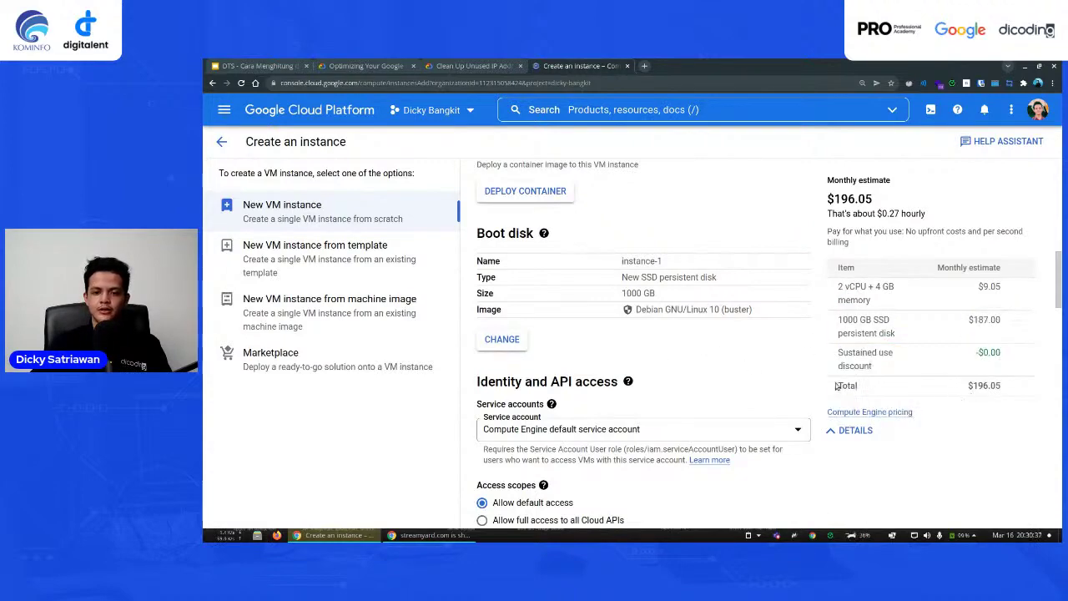
click(505, 341)
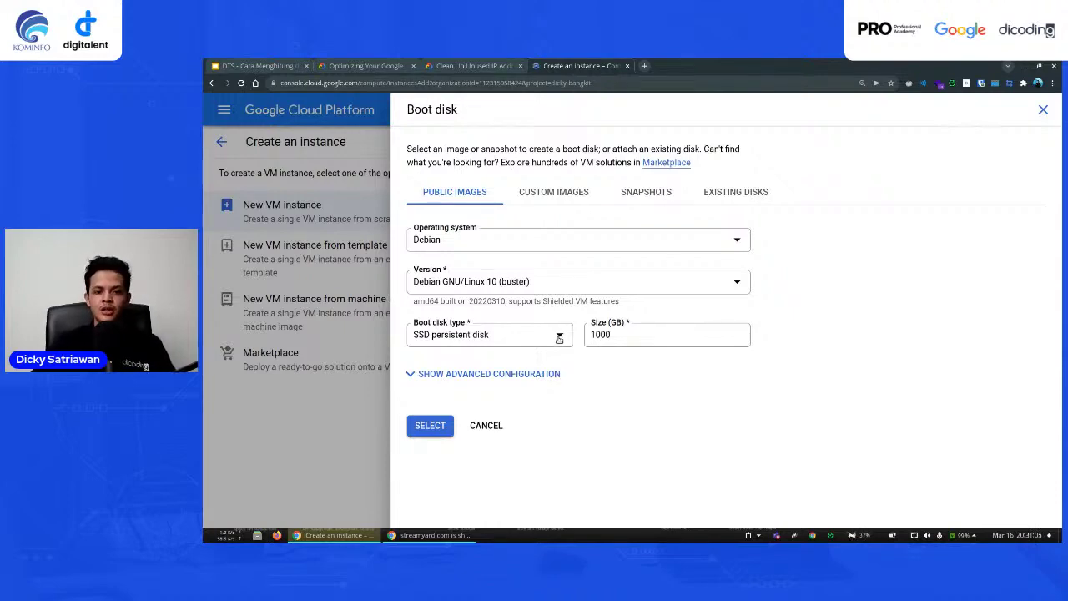
click(429, 425)
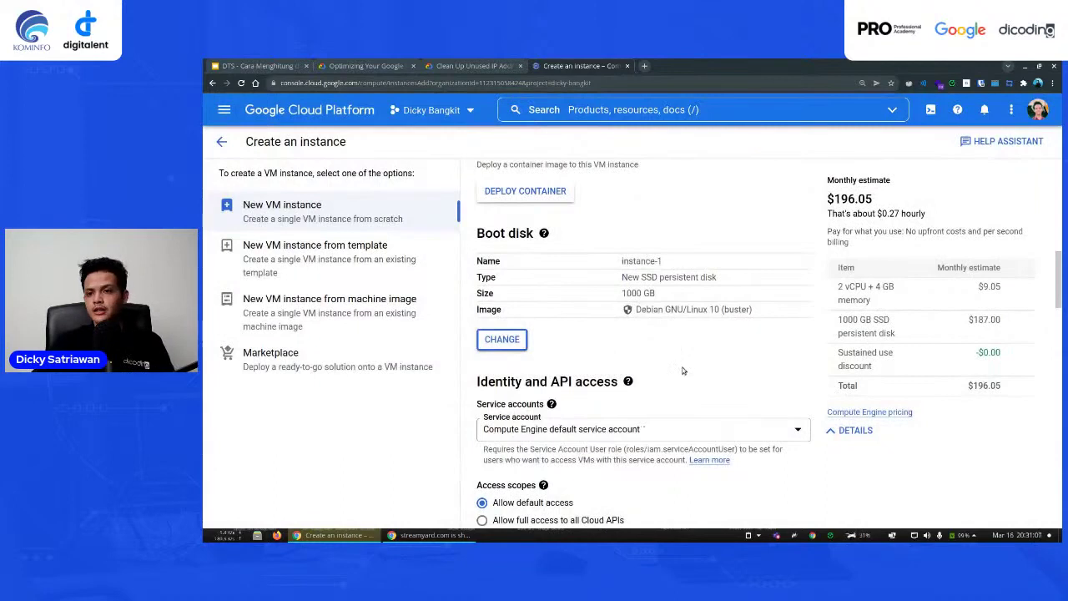